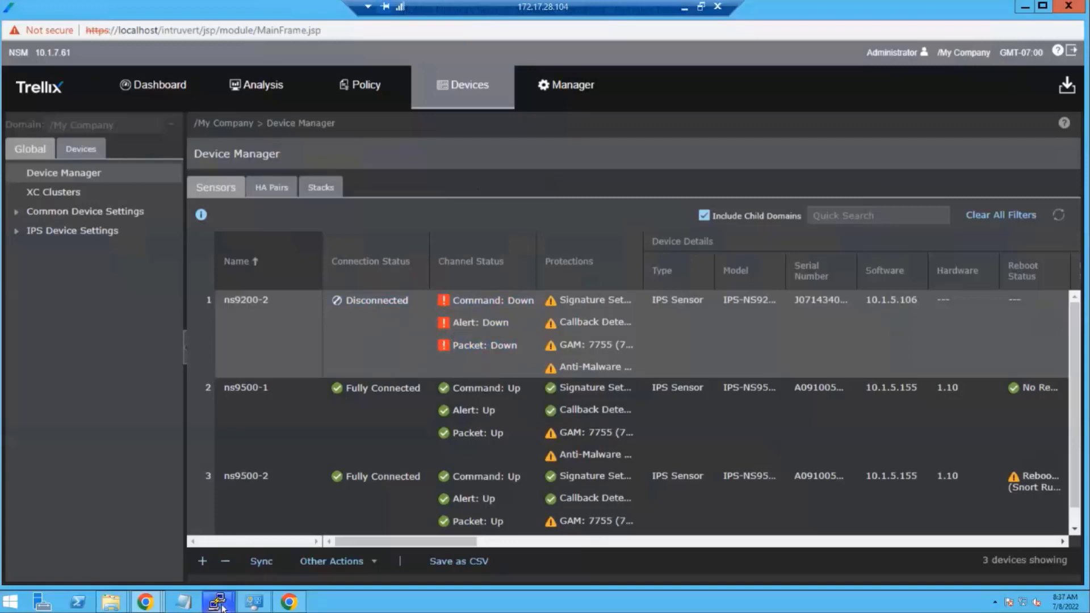
# - Set a new shared secret key on ns9200-2 with 'set sensor sharedsecretkey', entering it twice
pyautogui.moveTo(217, 601)
pyautogui.click(185, 553)
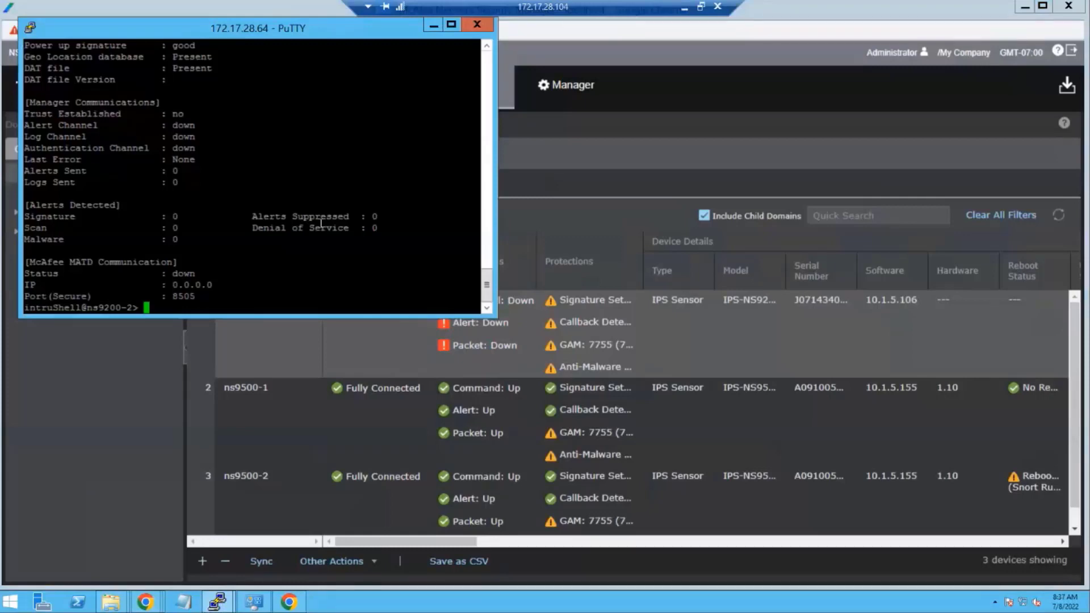
pyautogui.write('set sensor shar')
pyautogui.press('Tab')
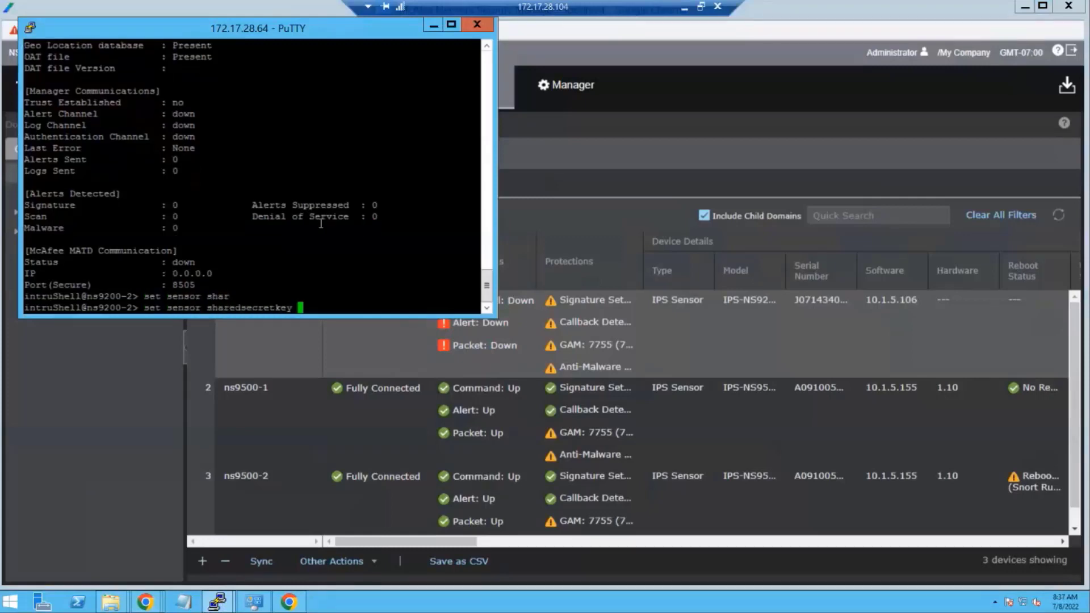
pyautogui.press('Return')
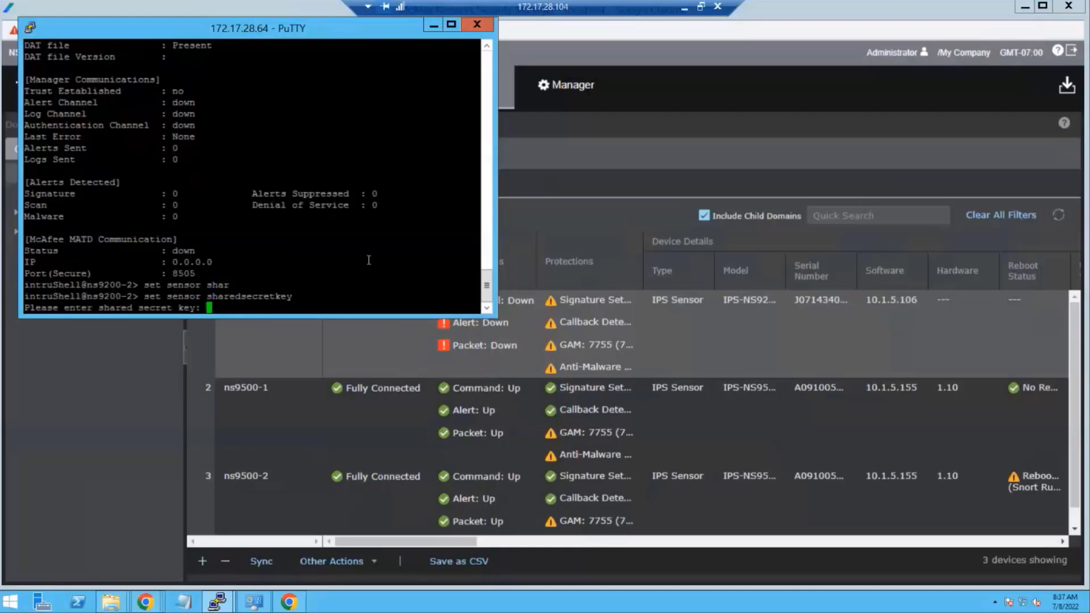
pyautogui.press('Return')
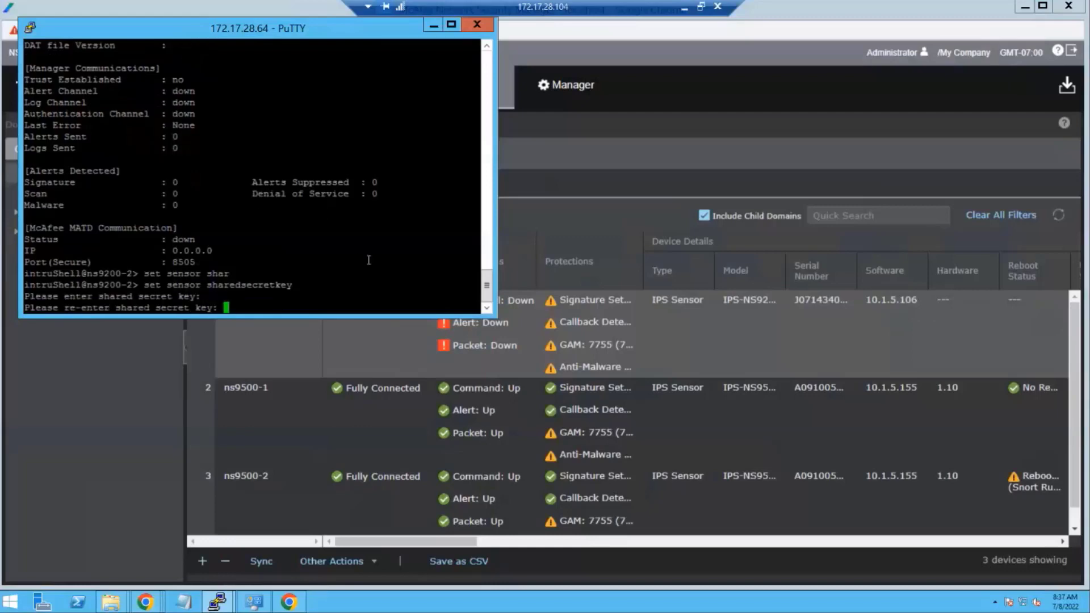
pyautogui.press('Return')
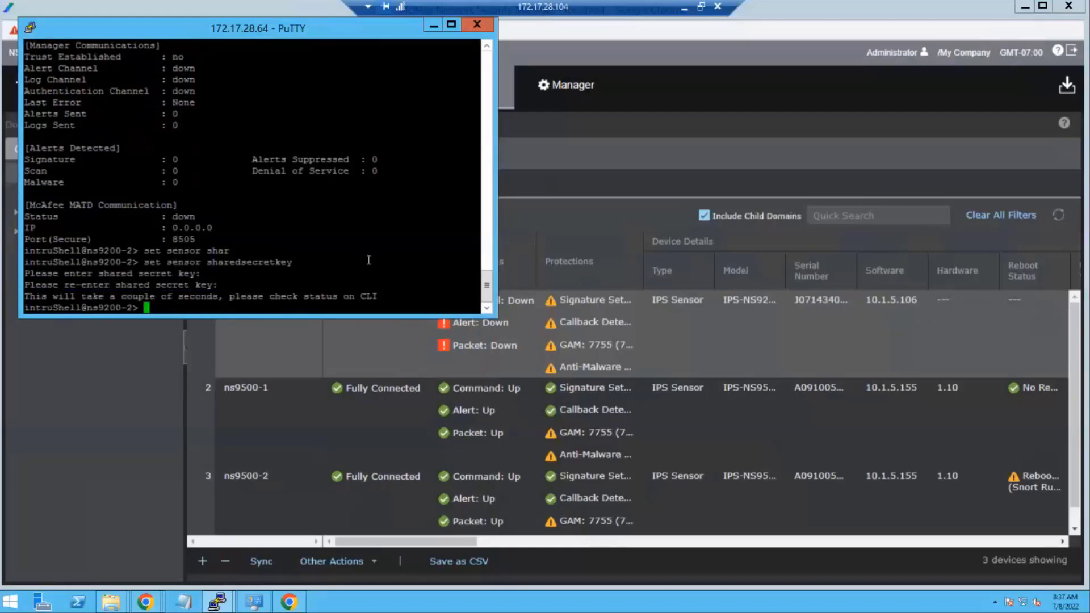
pyautogui.click(528, 217)
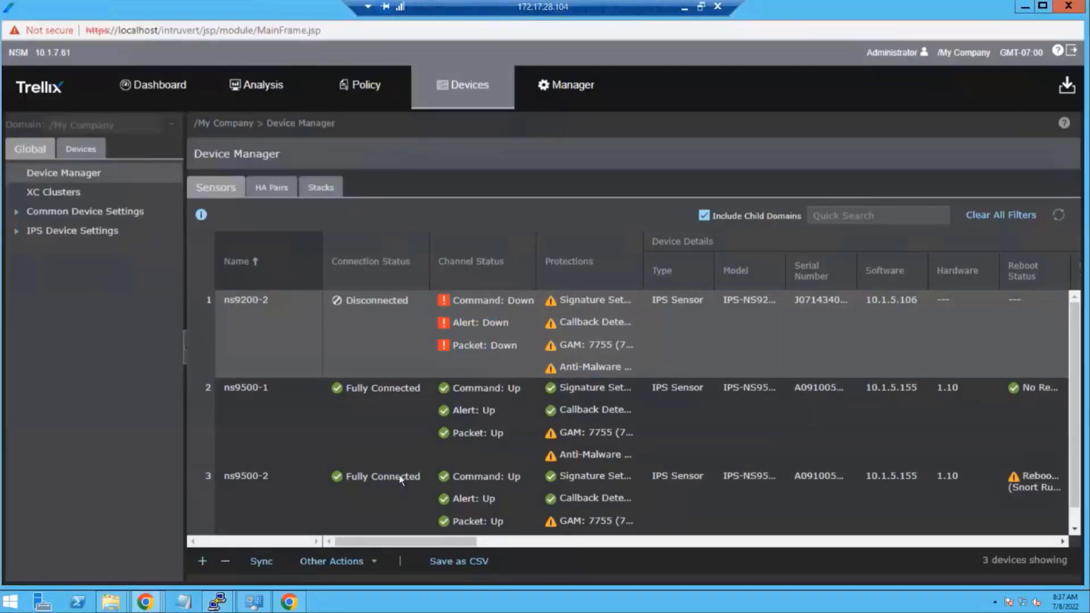
# - Add an IPS Sensor device named testsensor with its shared secret entered and confirmed
pyautogui.click(368, 433)
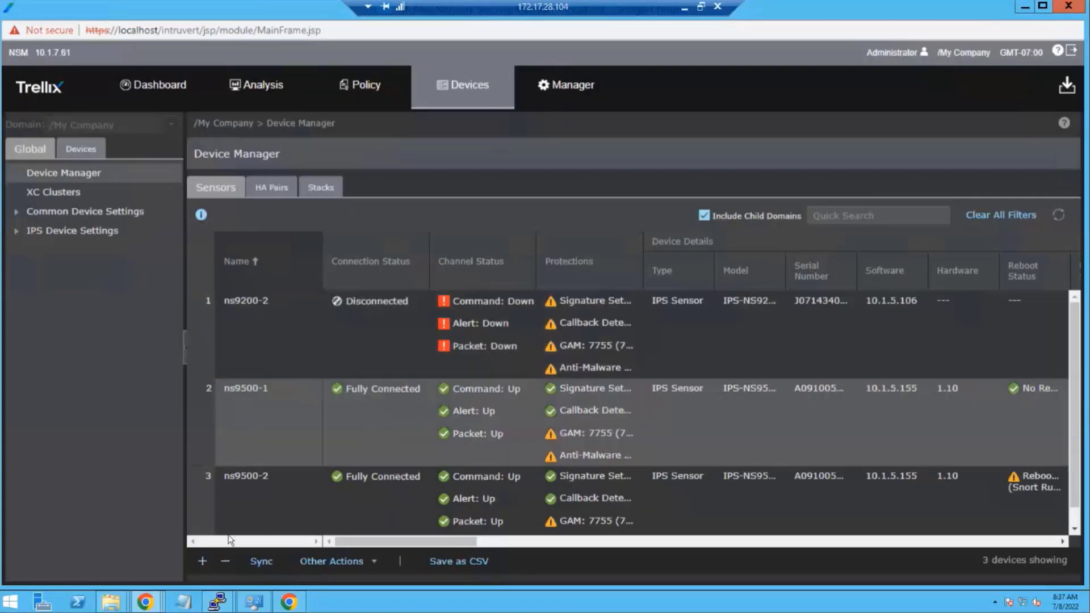
pyautogui.click(203, 561)
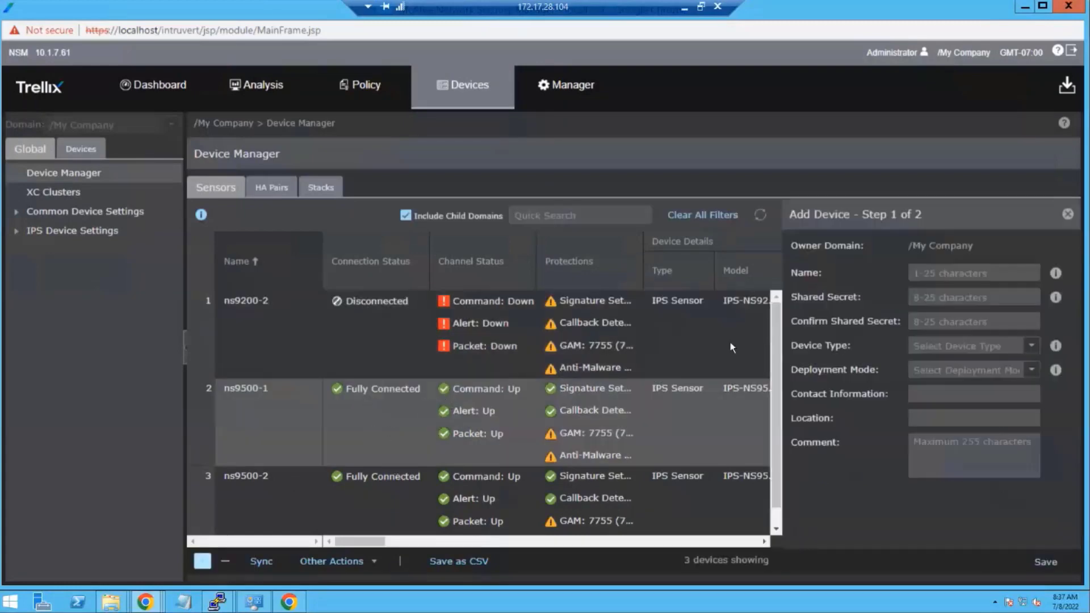
pyautogui.click(981, 269)
pyautogui.write('test')
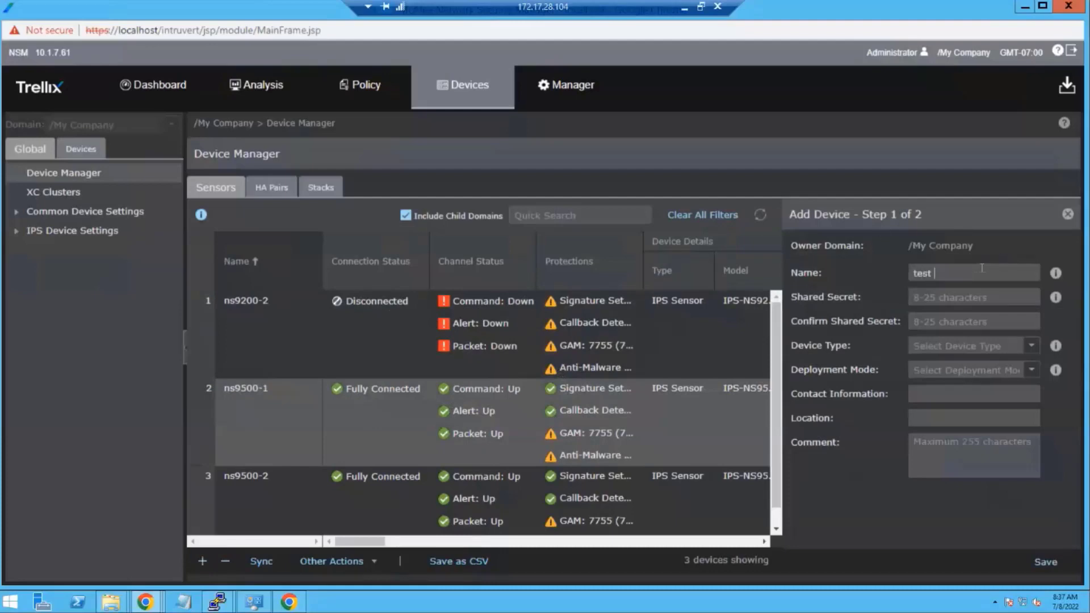
pyautogui.write('sensor')
pyautogui.press('Tab')
pyautogui.write('*********')
pyautogui.press('Tab')
pyautogui.write('*********')
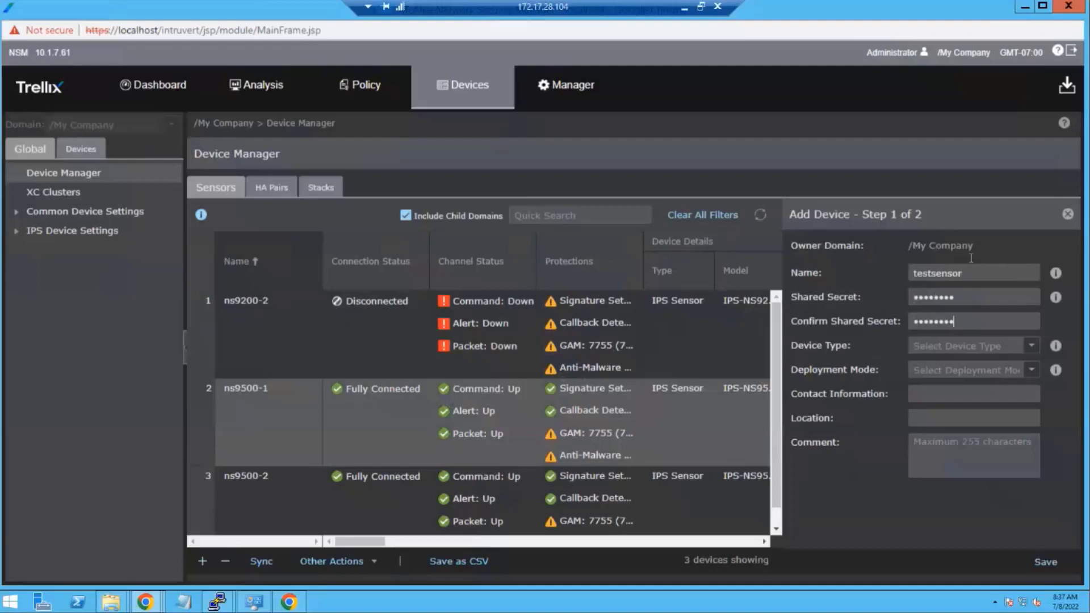
pyautogui.click(1032, 346)
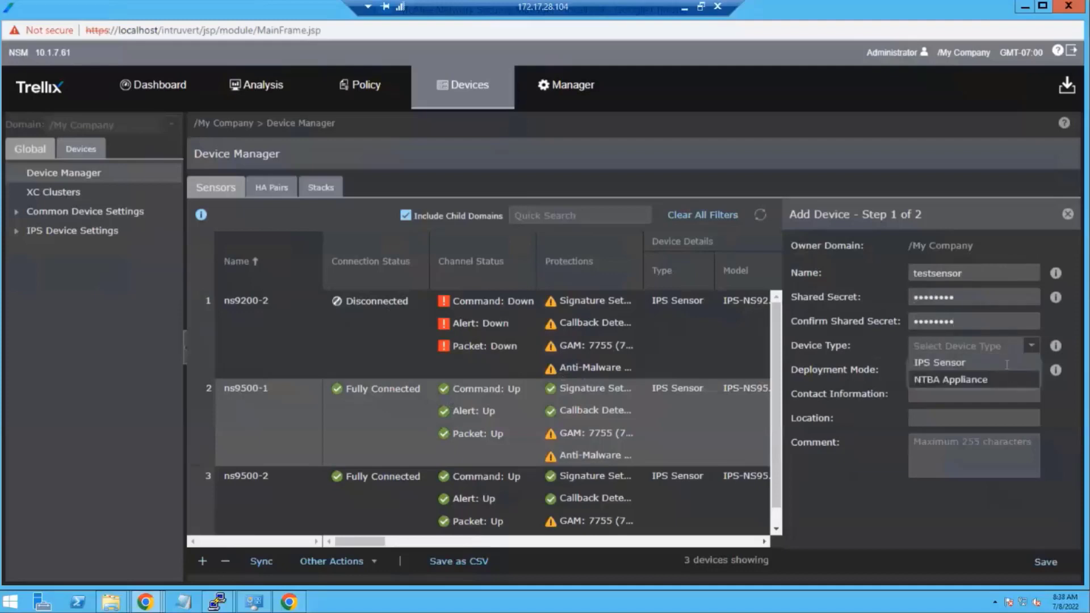
pyautogui.click(1005, 363)
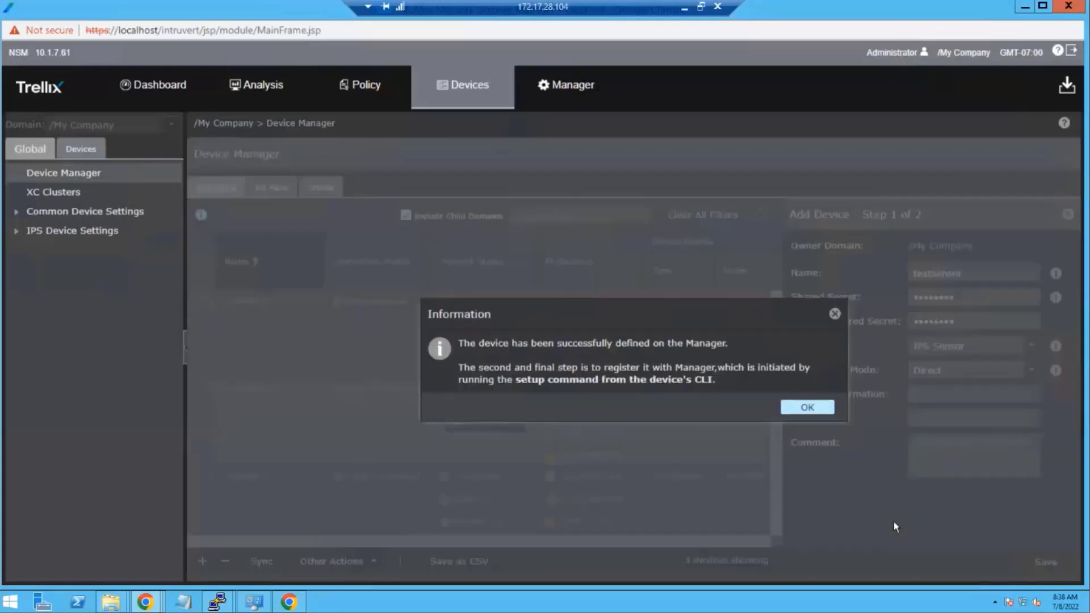
pyautogui.click(811, 408)
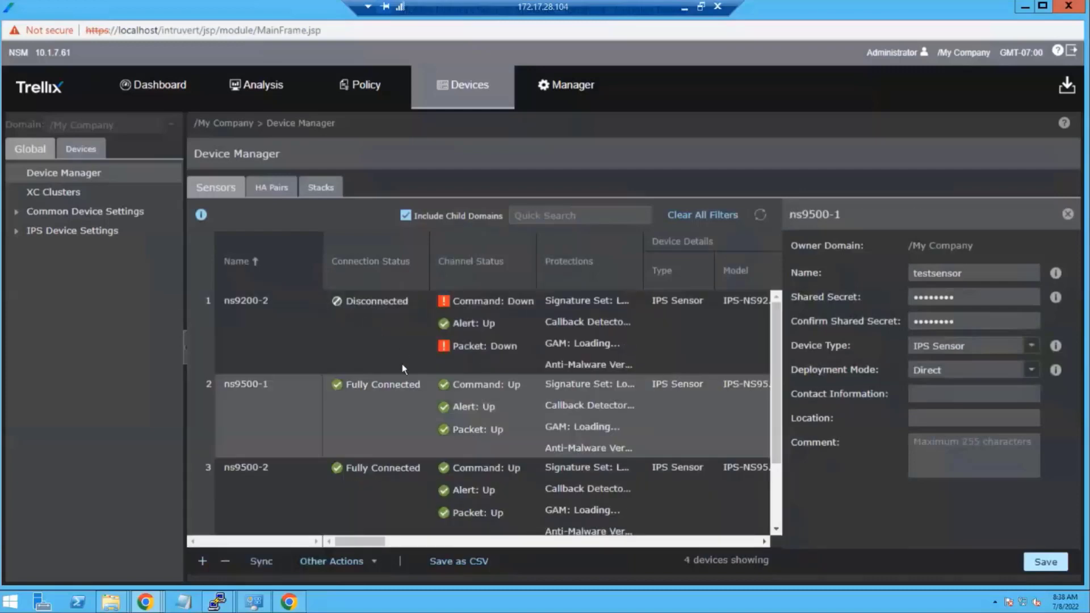
# - Review the testsensor details panel, showing Trust Pending with all channels down, then close it
pyautogui.scroll(-1, 413, 373)
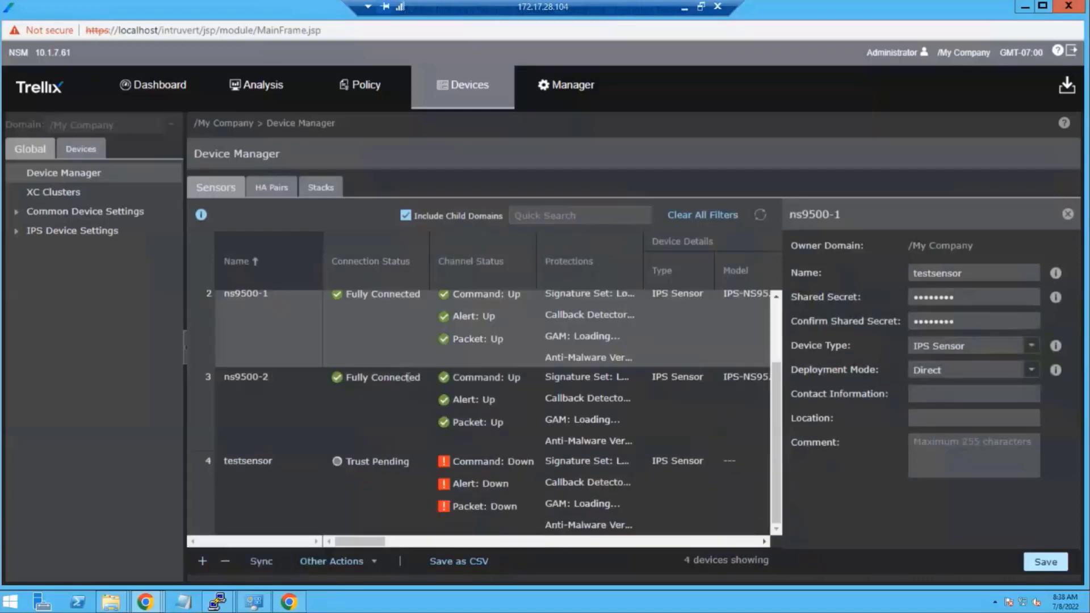
pyautogui.click(387, 469)
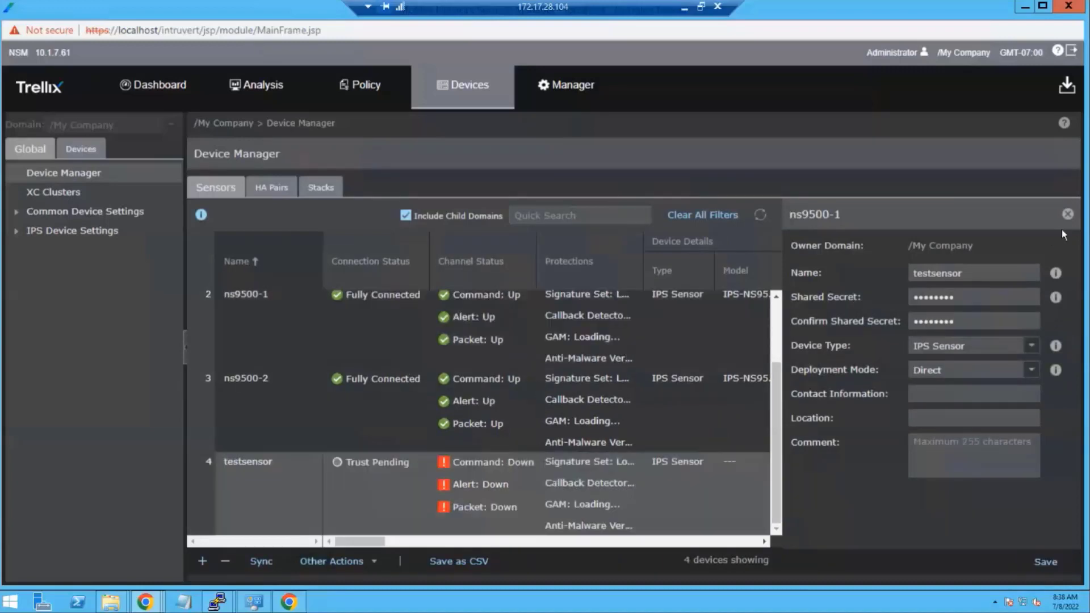
pyautogui.click(1068, 214)
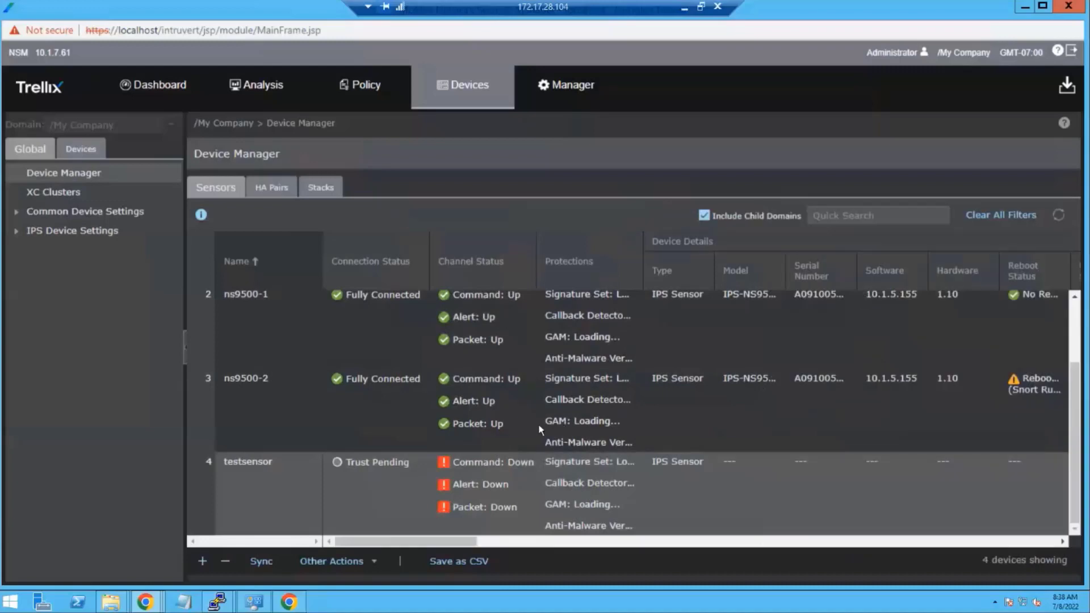
pyautogui.click(415, 475)
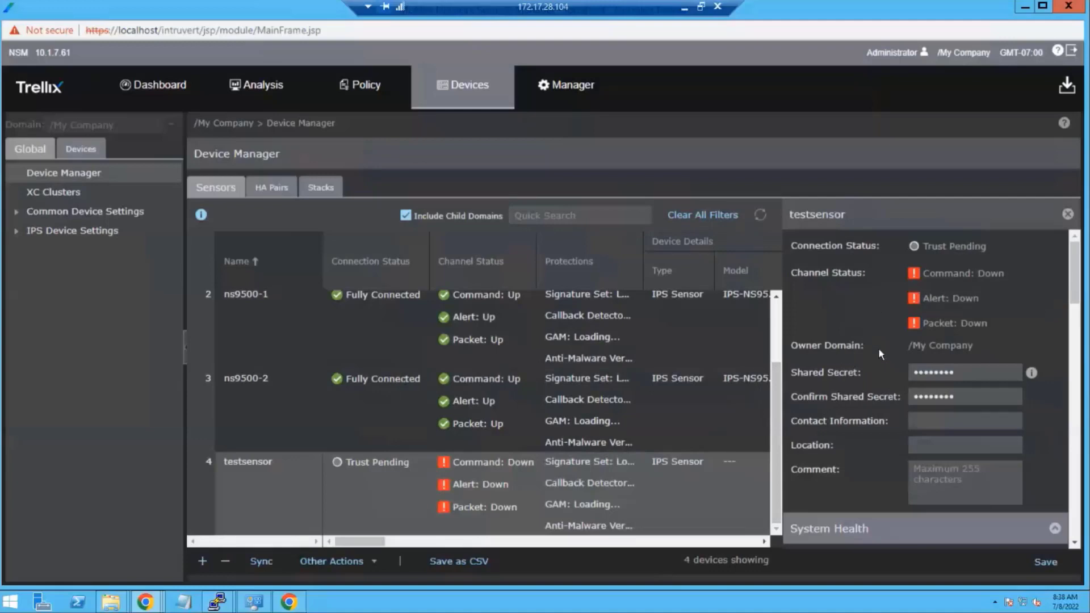
pyautogui.scroll(-6, 879, 353)
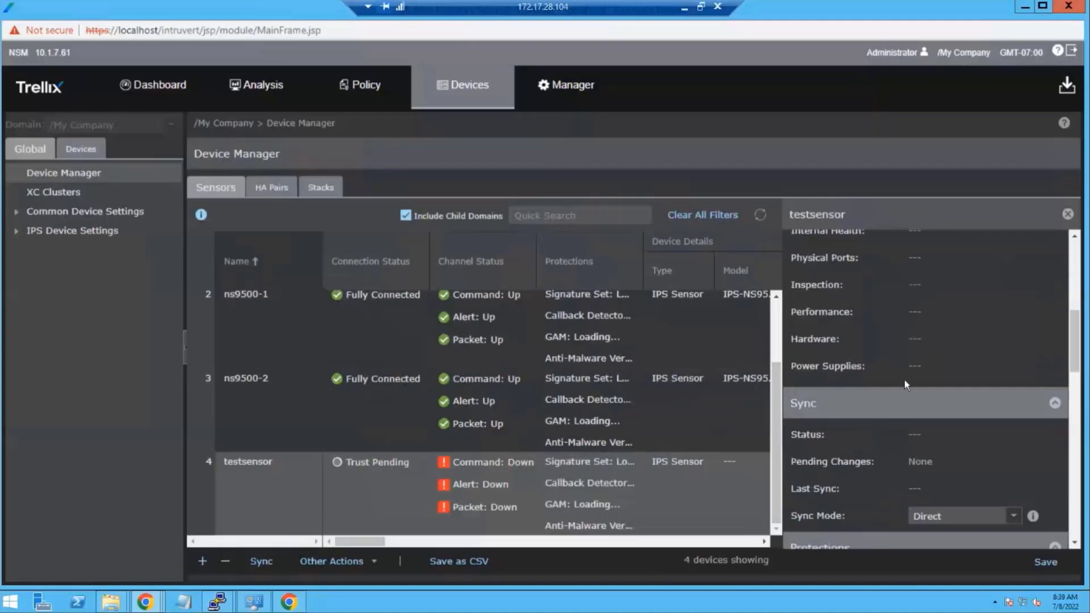
pyautogui.scroll(-8, 910, 379)
pyautogui.scroll(-5, 910, 379)
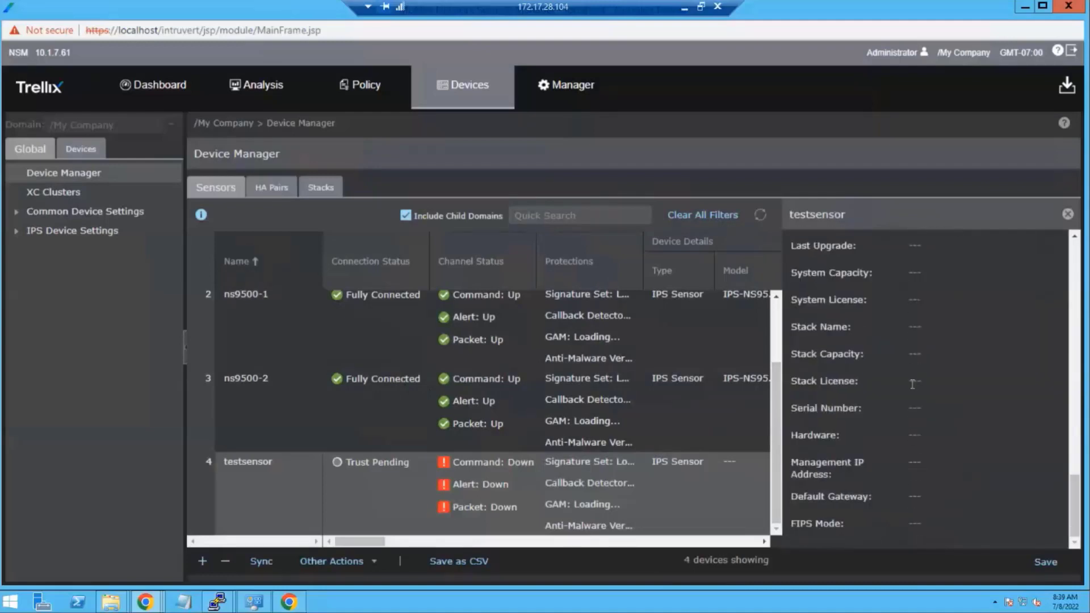
pyautogui.scroll(10, 1017, 335)
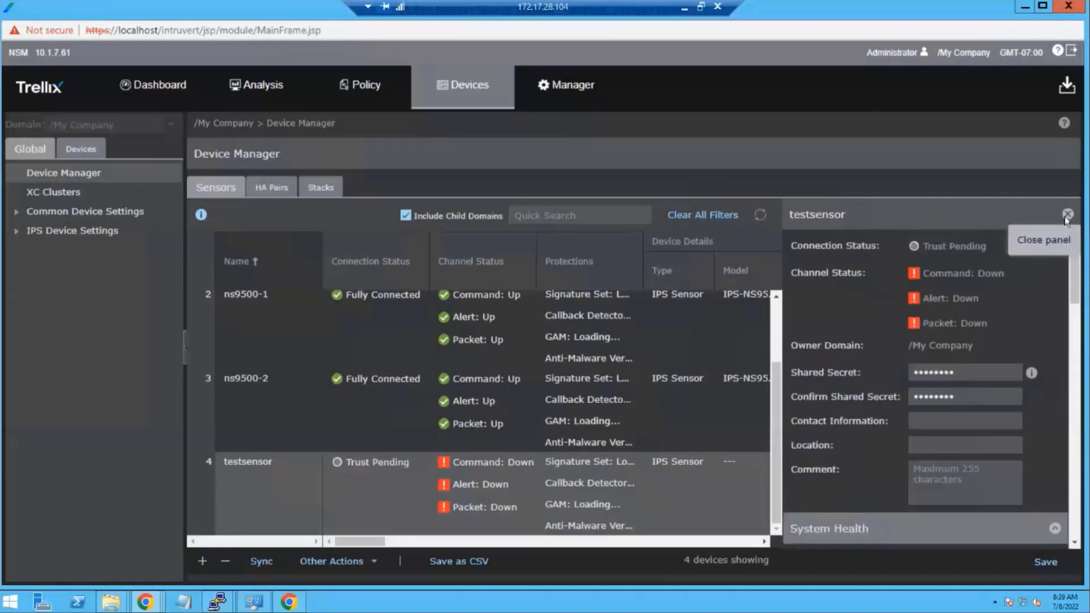
pyautogui.click(1067, 216)
pyautogui.scroll(2, 618, 454)
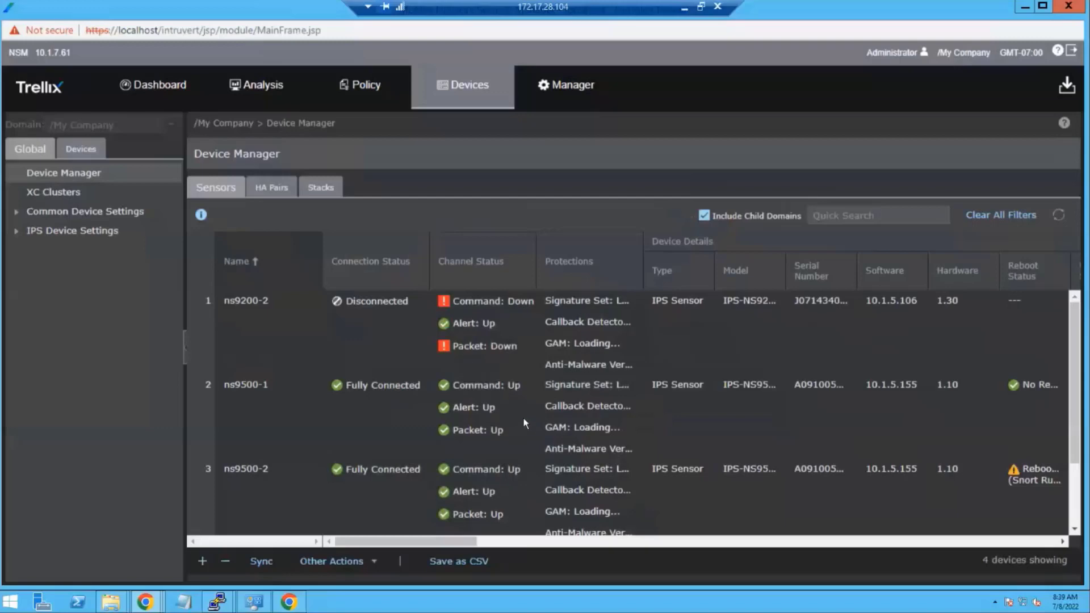
# - Widen the Protections column to show signature set 10.9.34.5 and scroll through the Device Details columns
pyautogui.click(571, 402)
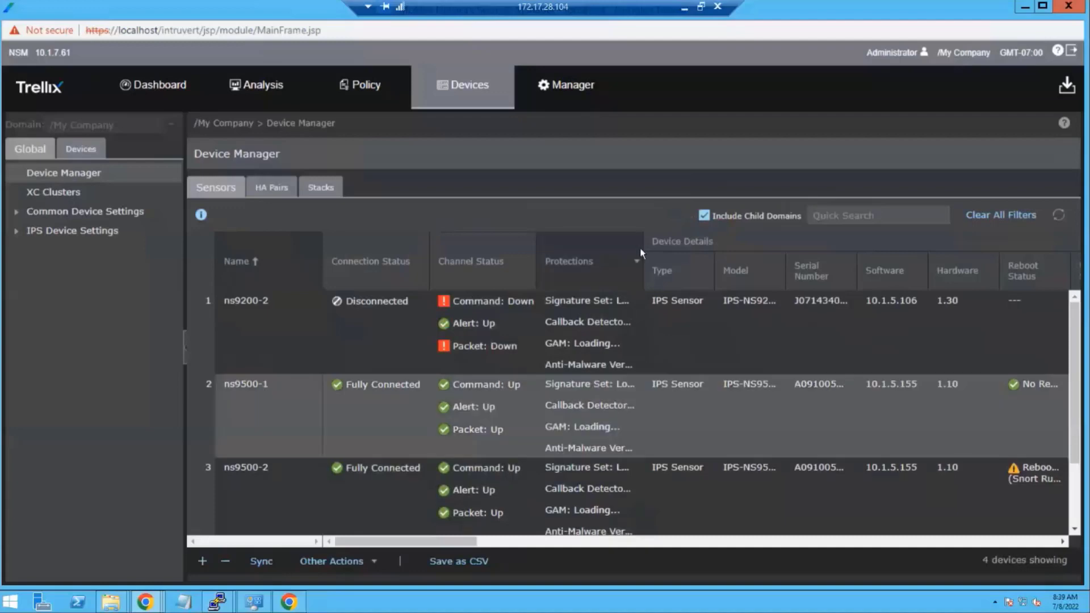
pyautogui.moveTo(645, 243); pyautogui.dragTo(700, 243)
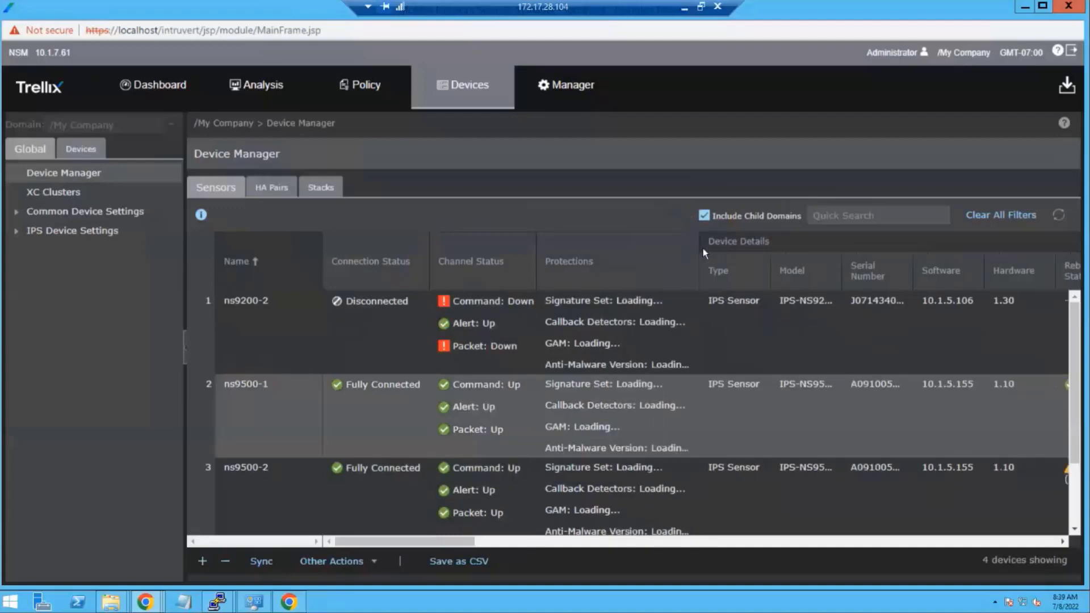
pyautogui.scroll(-3, 717, 373)
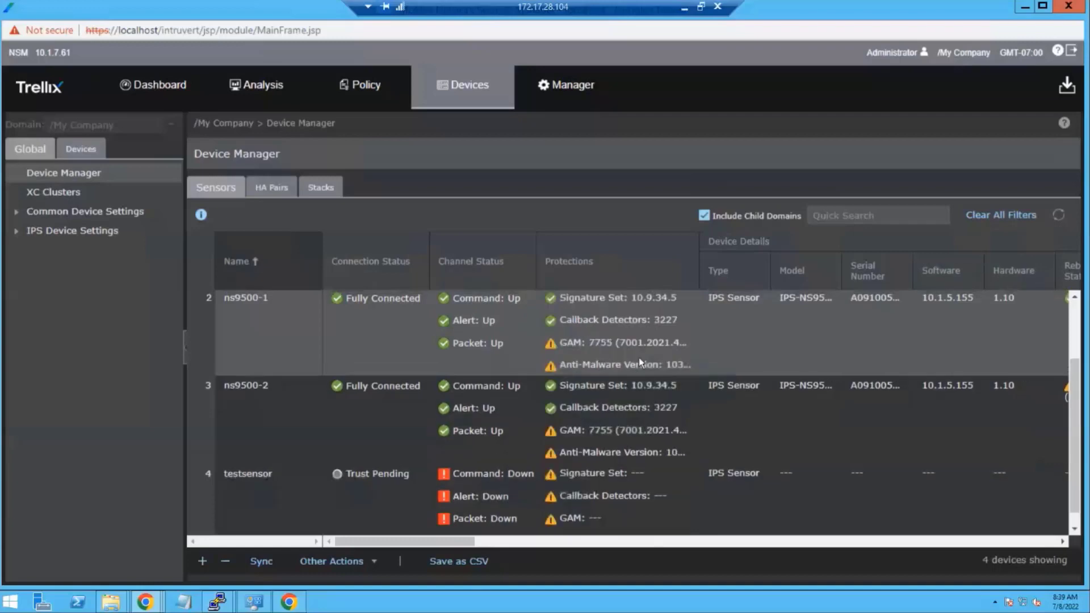
pyautogui.scroll(2, 639, 360)
pyautogui.scroll(-2, 633, 379)
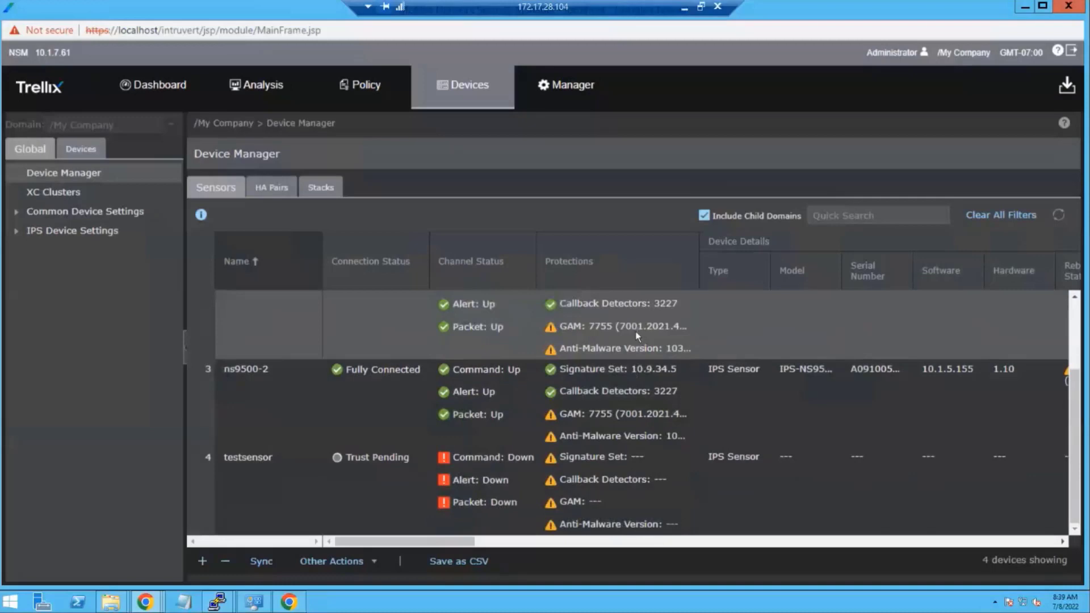
pyautogui.scroll(1, 637, 341)
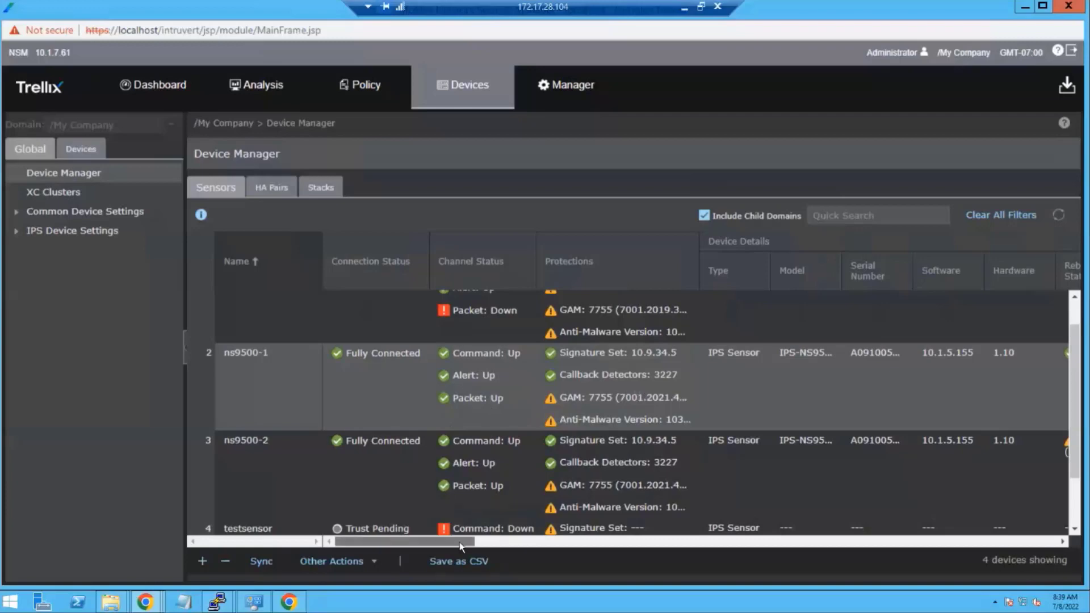
pyautogui.moveTo(461, 546); pyautogui.dragTo(401, 536)
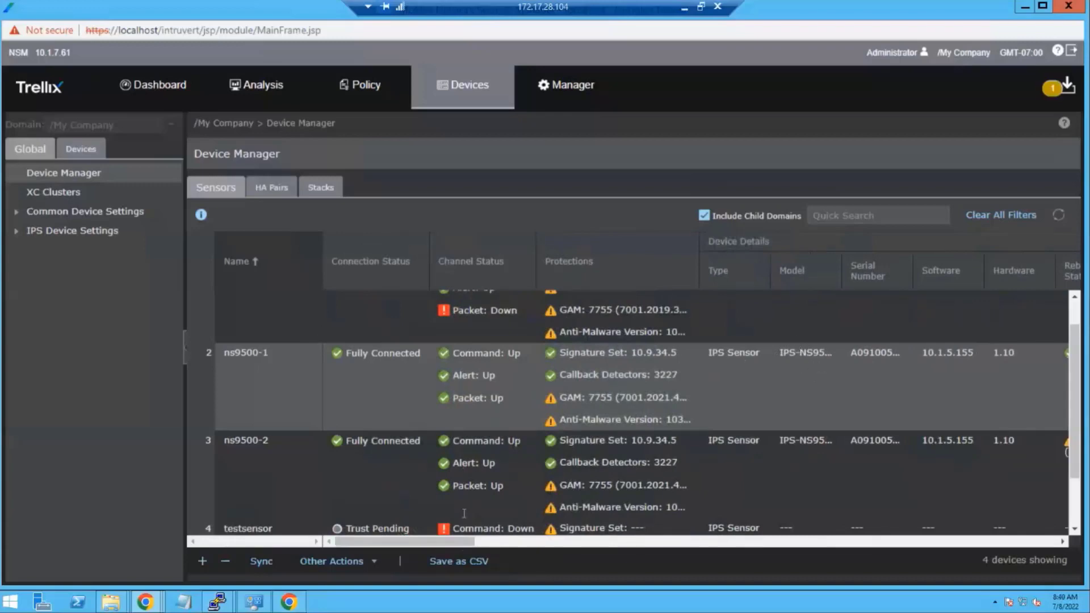
pyautogui.moveTo(438, 543); pyautogui.dragTo(501, 546)
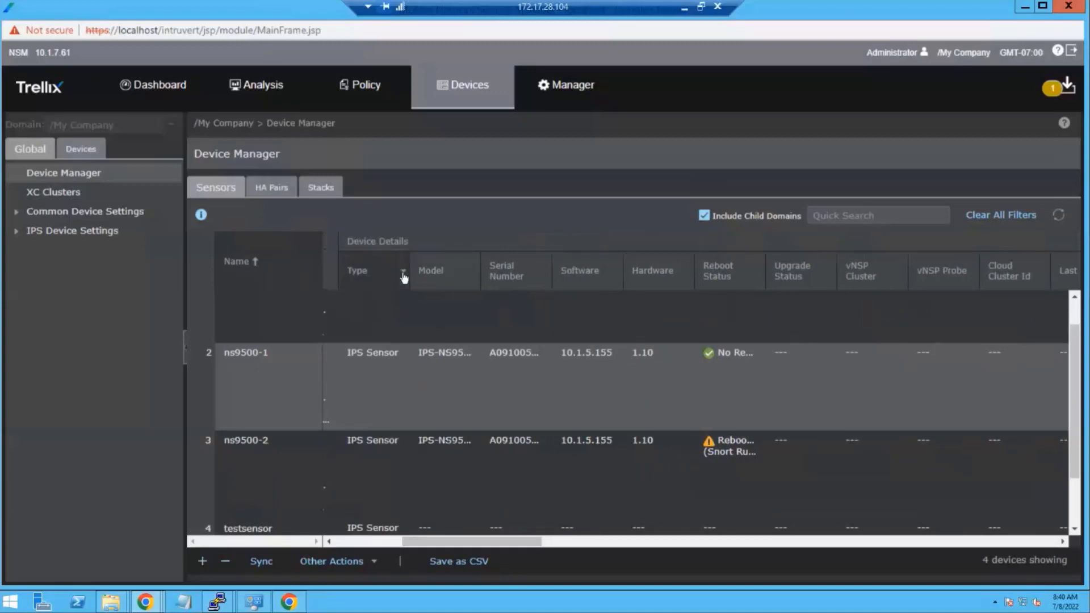
# - Widen the Reboot Status column to read ns9500-2's required reboot, then scroll right to more columns
pyautogui.click(403, 272)
pyautogui.moveTo(500, 336)
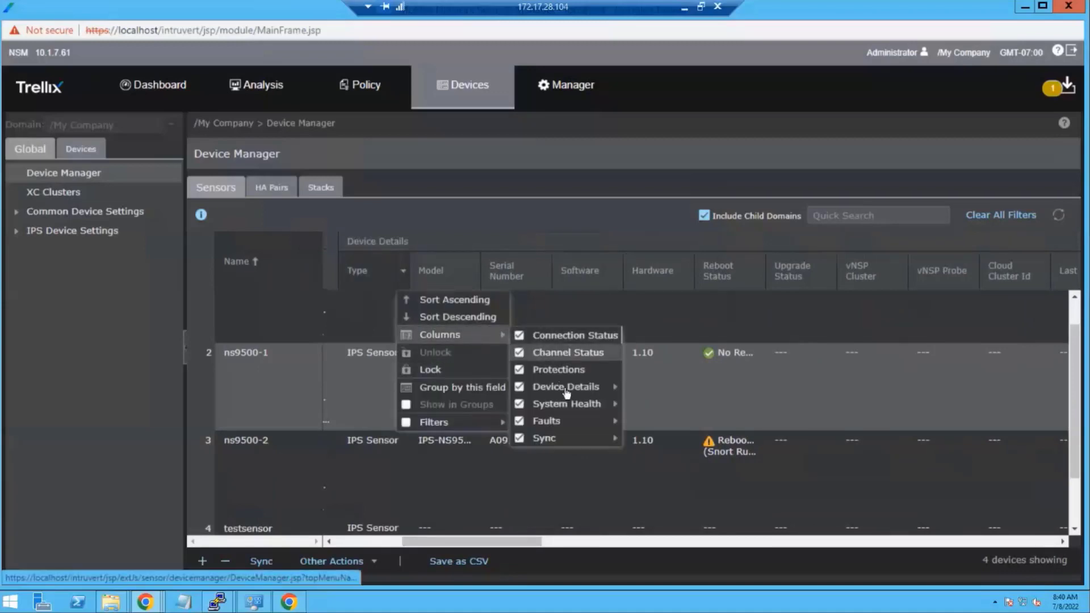
pyautogui.moveTo(565, 389)
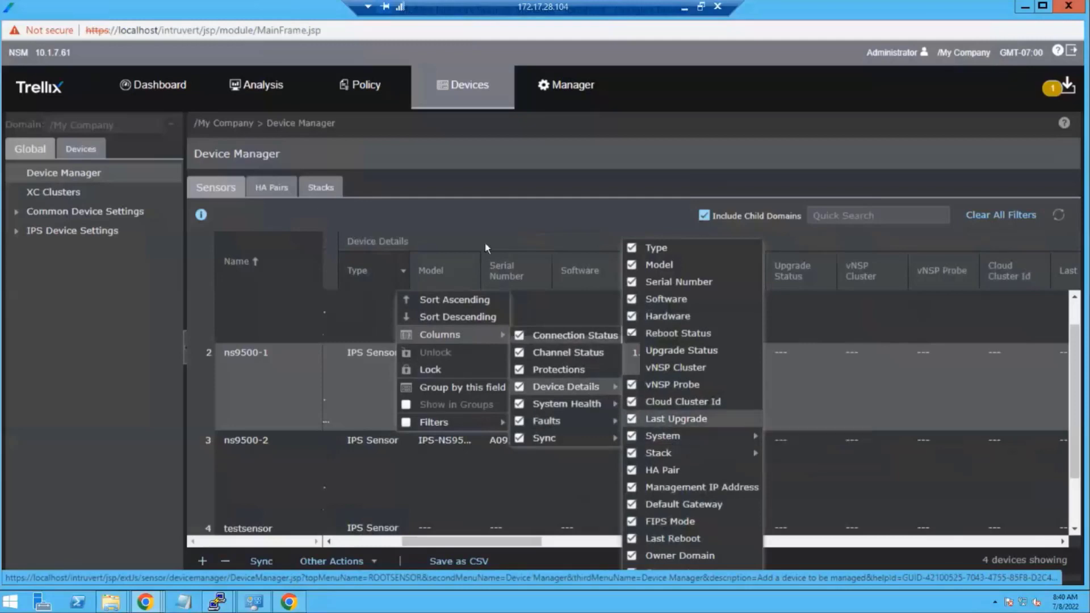
pyautogui.click(558, 314)
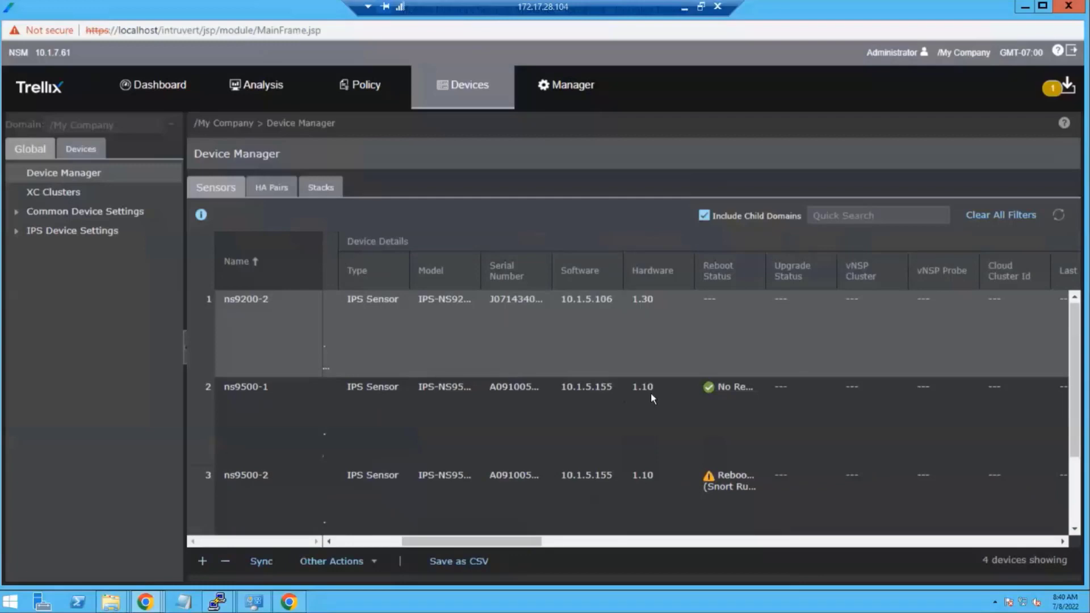
pyautogui.click(749, 394)
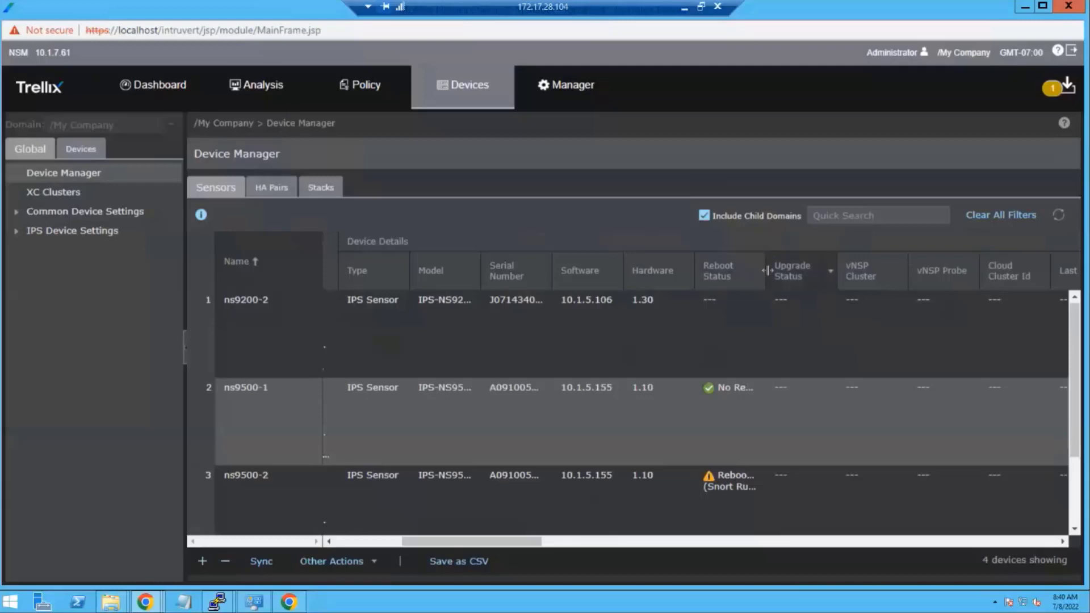
pyautogui.moveTo(765, 271); pyautogui.dragTo(793, 271)
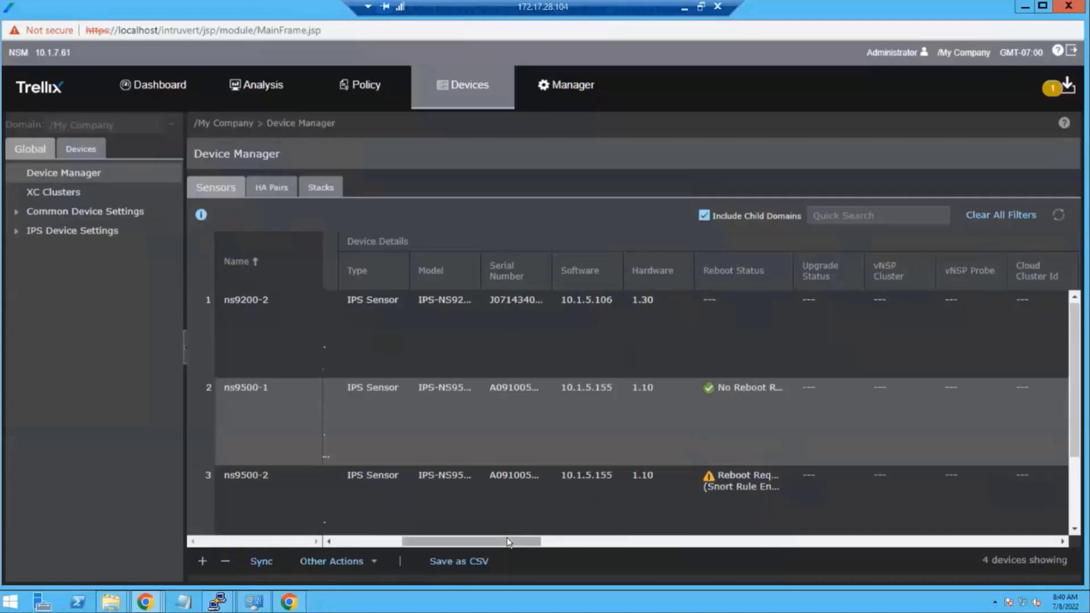
pyautogui.moveTo(528, 544); pyautogui.dragTo(577, 546)
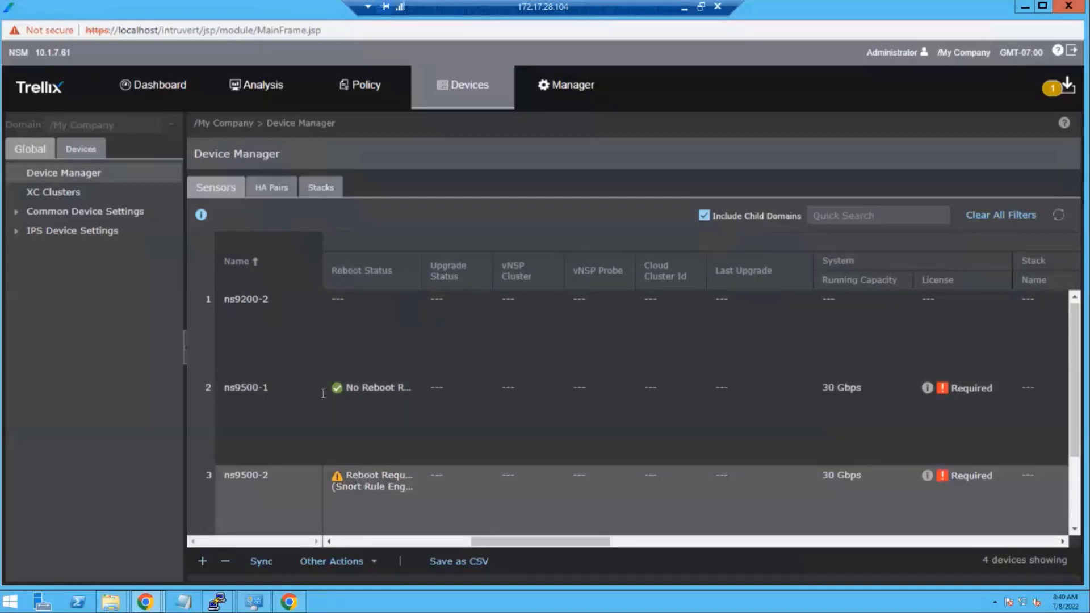
pyautogui.click(263, 190)
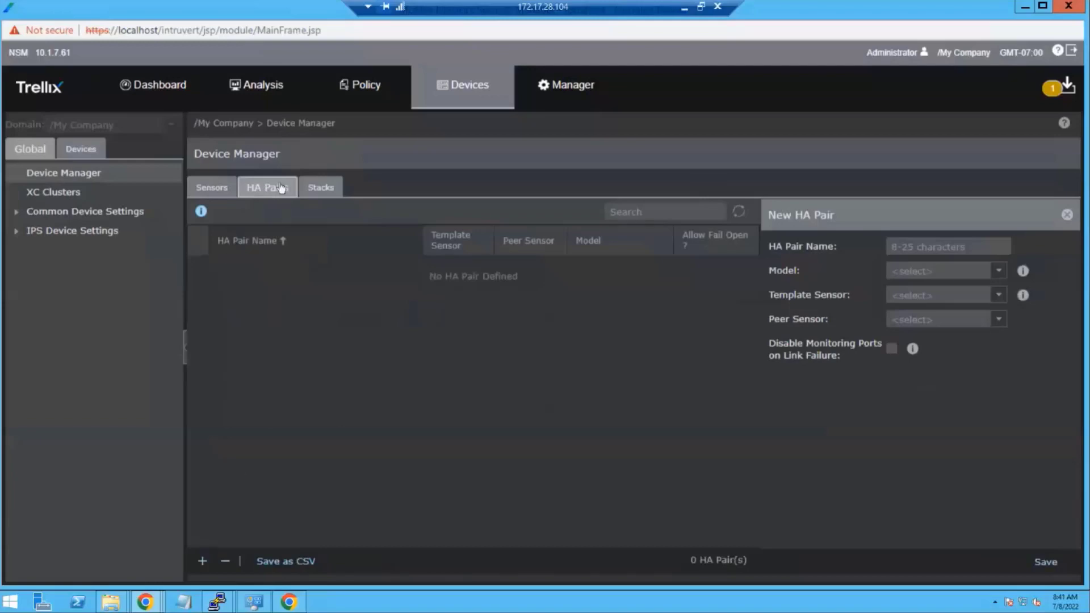
pyautogui.click(204, 562)
pyautogui.click(939, 272)
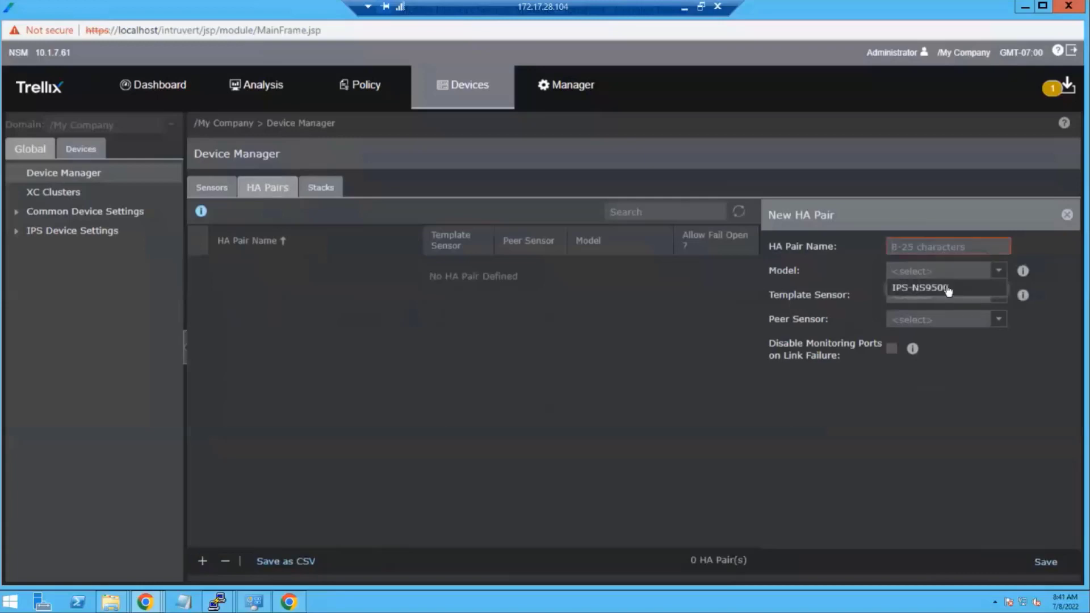
pyautogui.click(948, 289)
pyautogui.click(996, 295)
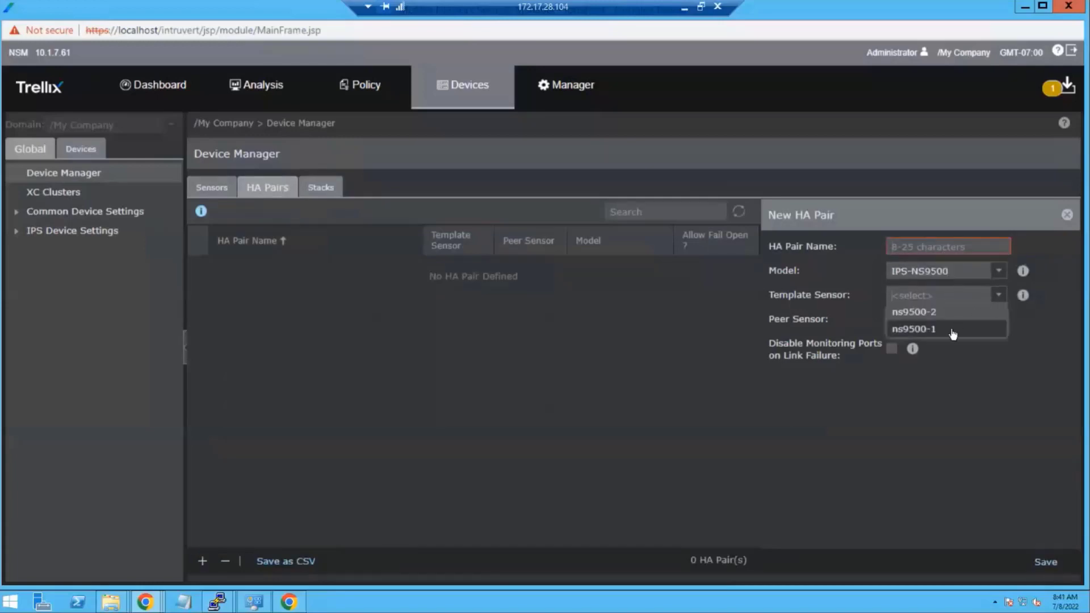
pyautogui.click(912, 329)
pyautogui.click(913, 319)
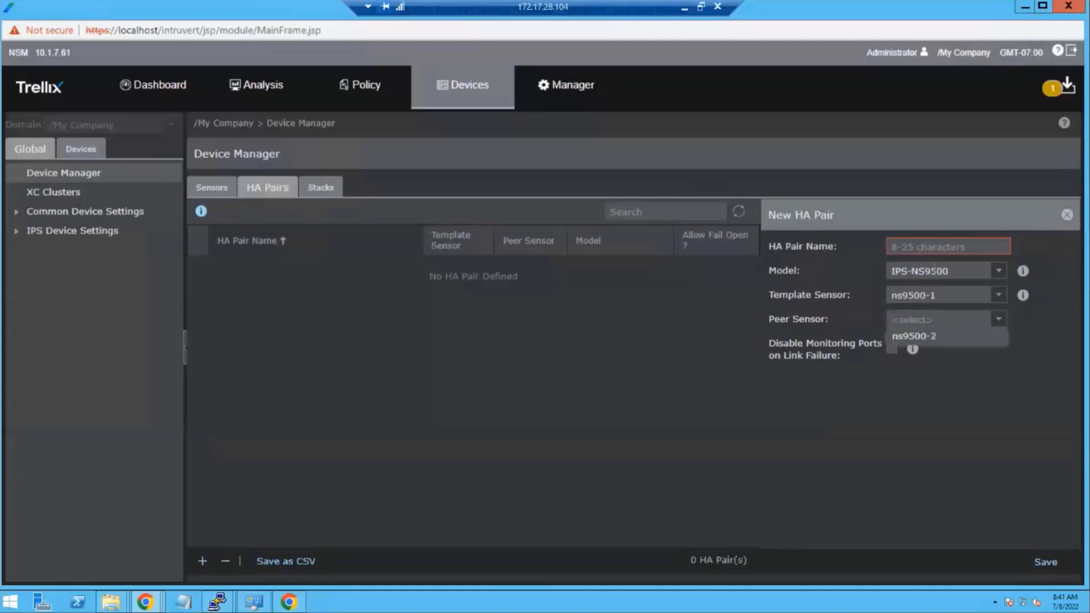
pyautogui.click(914, 336)
pyautogui.click(934, 246)
pyautogui.write('ns9')
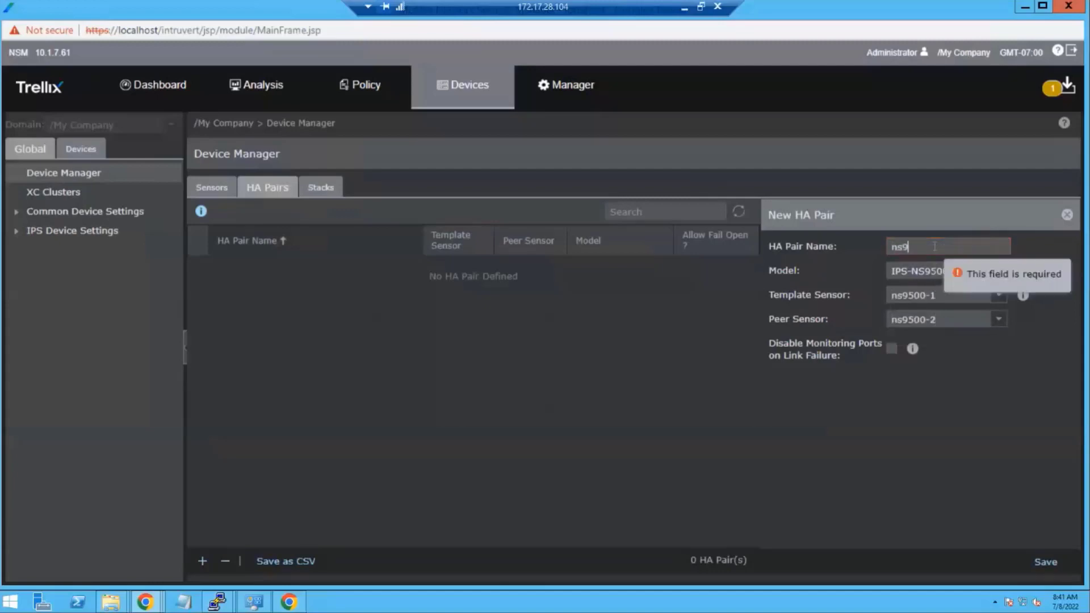
pyautogui.write('500-ha')
pyautogui.click(1044, 560)
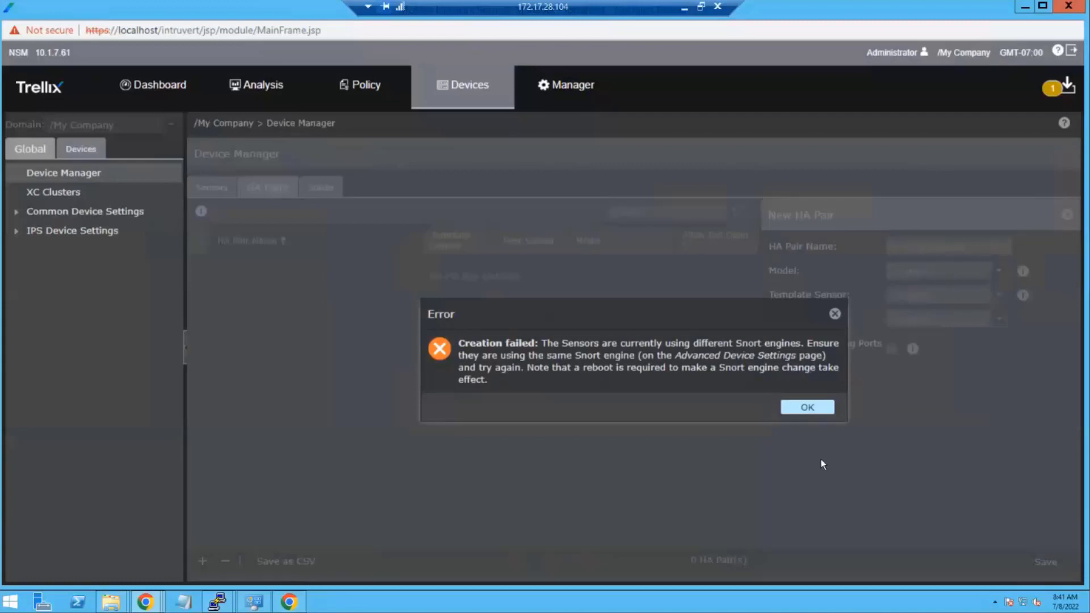
pyautogui.click(802, 407)
pyautogui.click(216, 186)
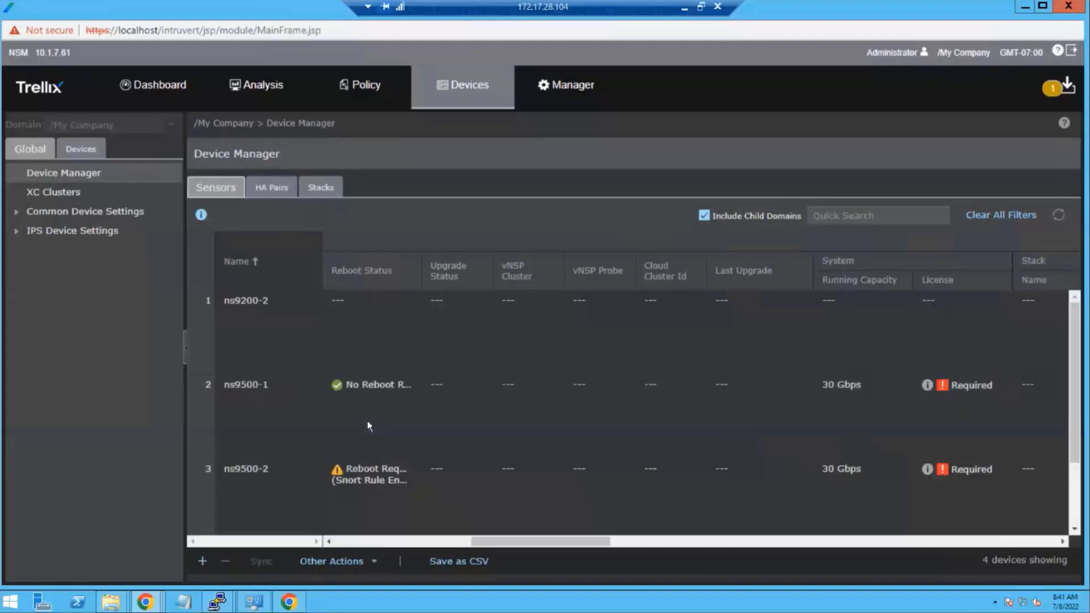
pyautogui.click(368, 469)
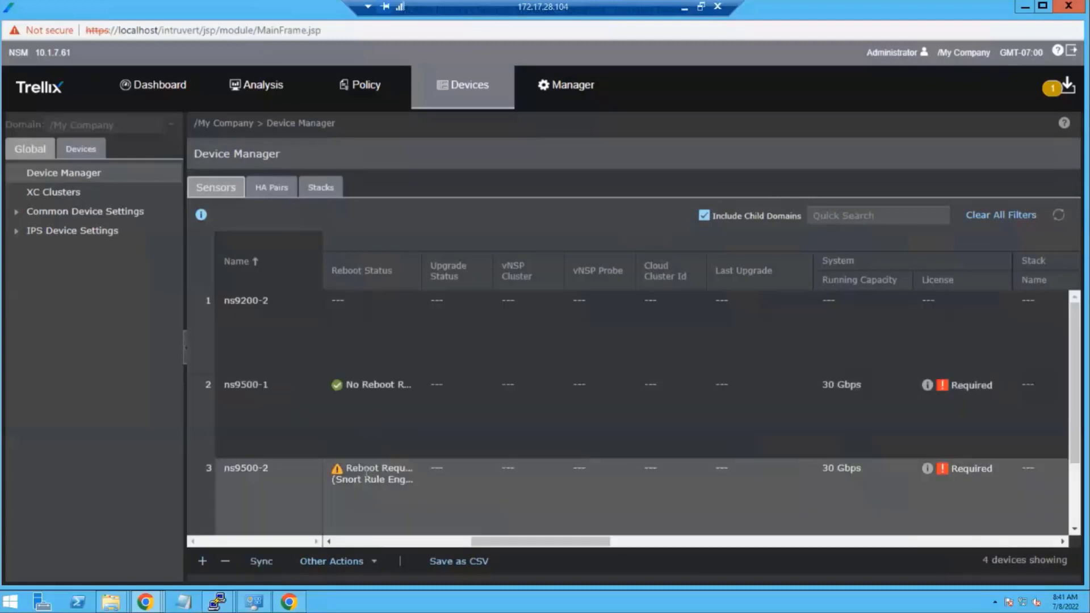
pyautogui.click(368, 562)
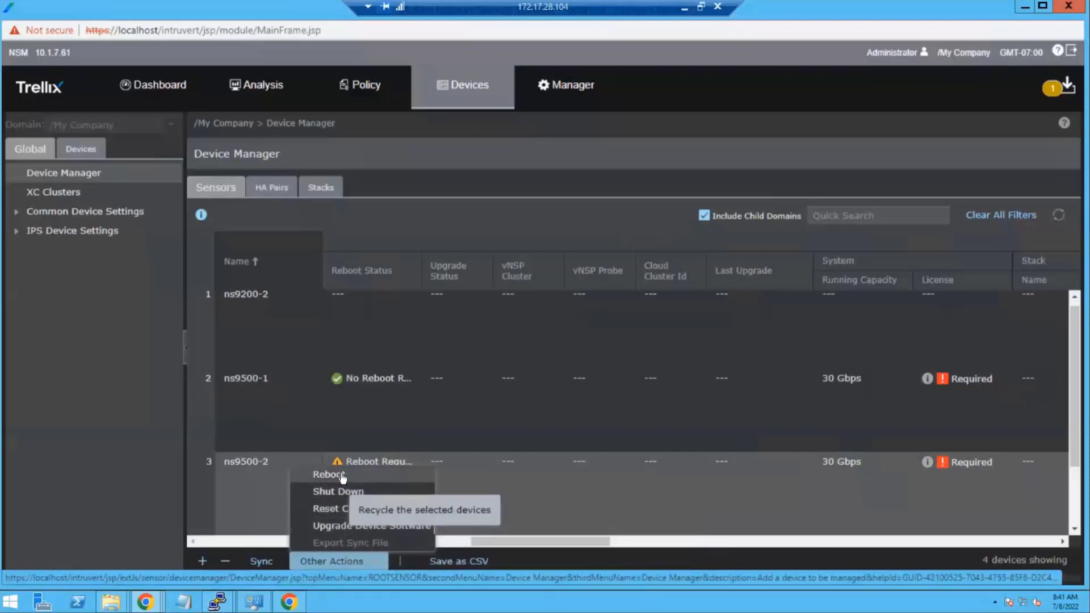
pyautogui.click(325, 526)
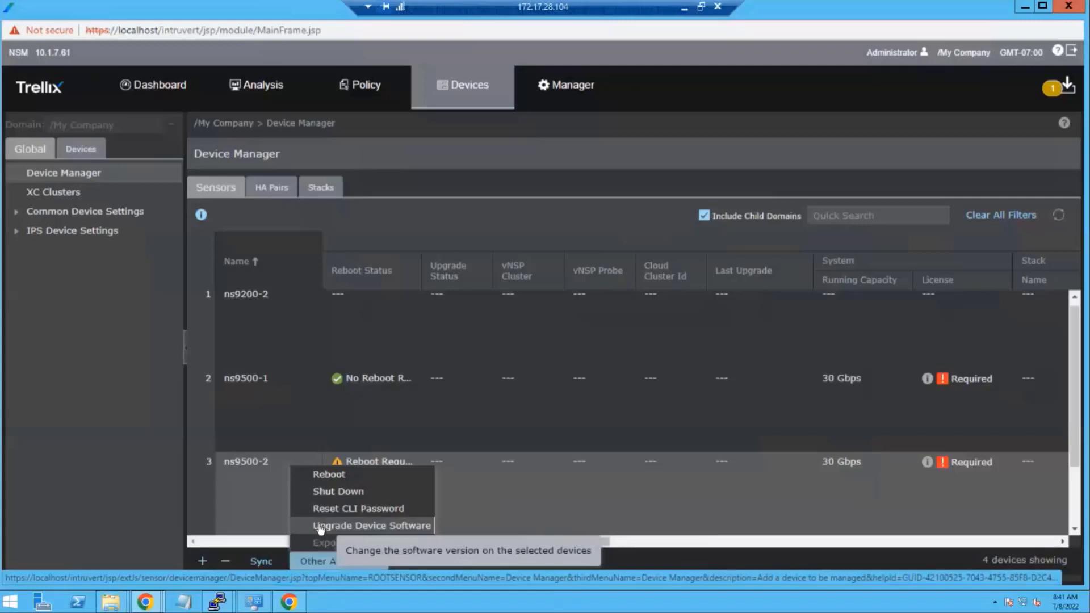
pyautogui.click(368, 326)
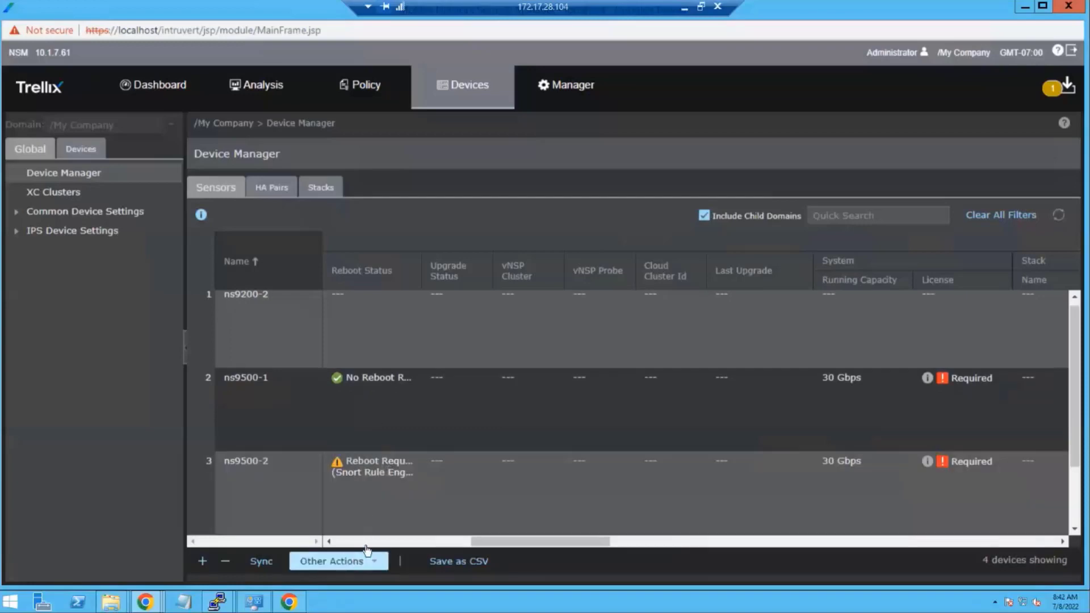
pyautogui.click(375, 562)
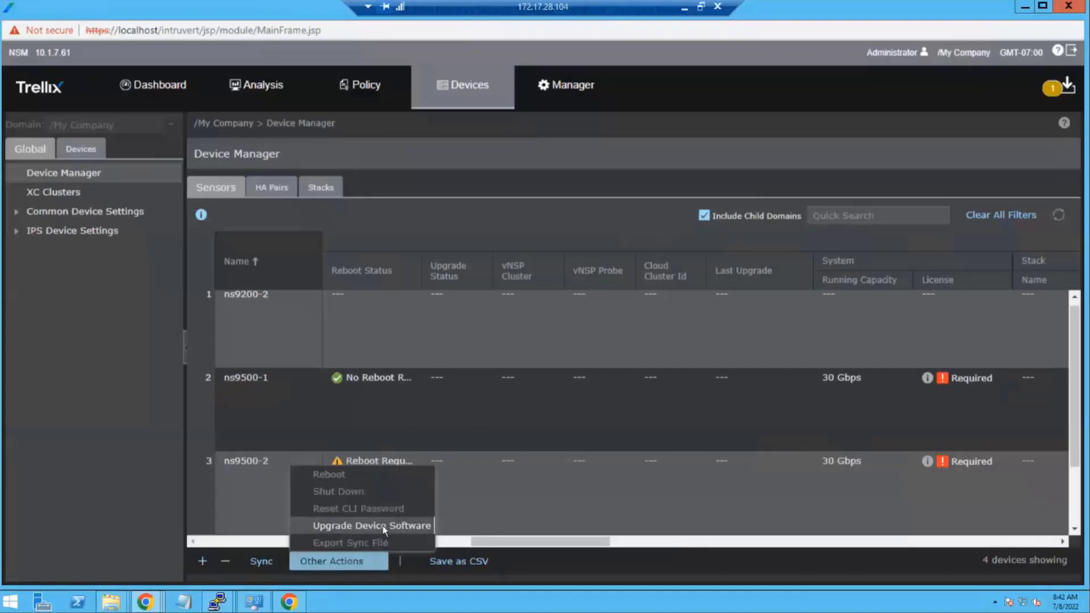
pyautogui.click(384, 527)
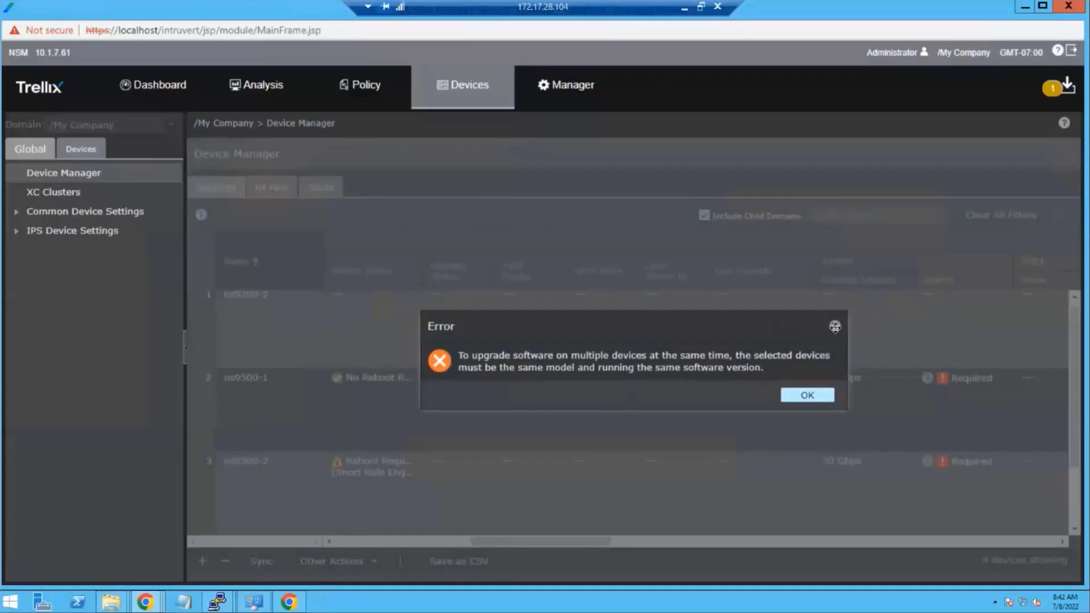
pyautogui.click(835, 327)
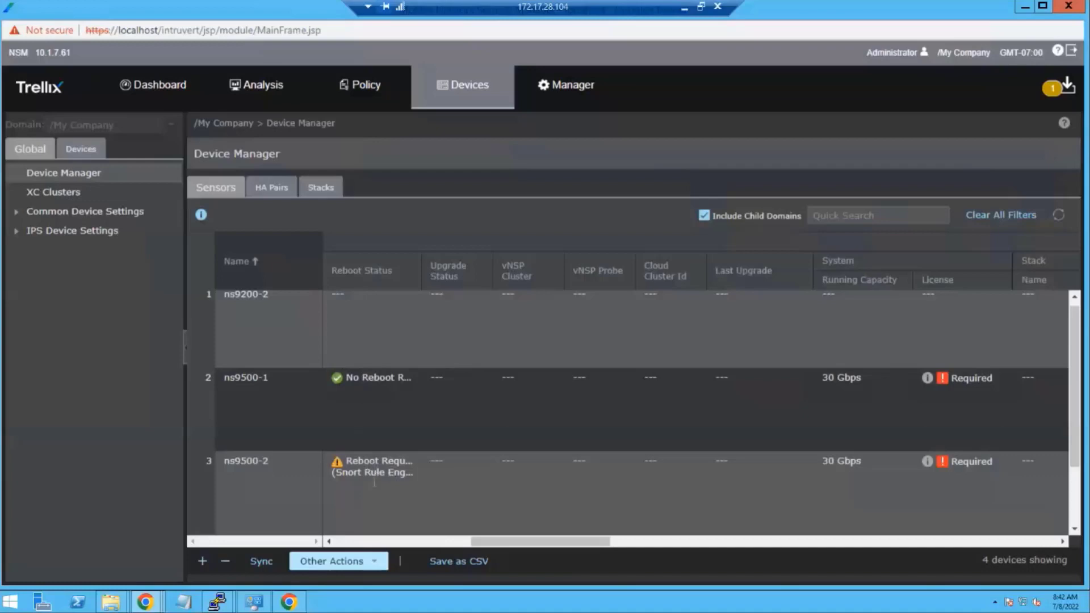
# - Start a Full reboot of only ns9500-2 from Other Actions and acknowledge the confirmation
pyautogui.click(374, 482)
pyautogui.click(372, 567)
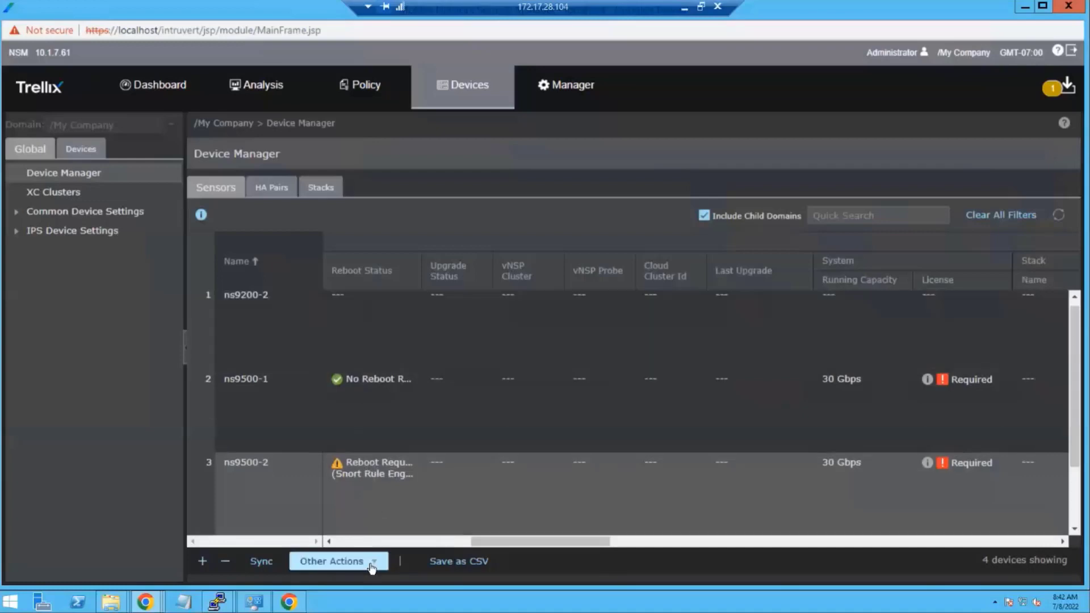
pyautogui.click(340, 479)
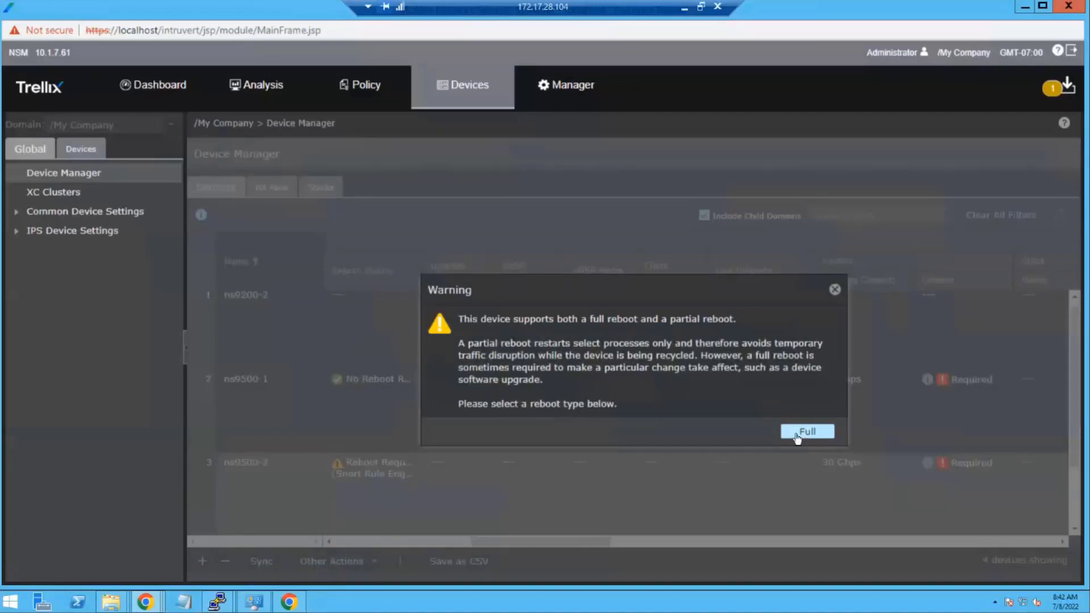
pyautogui.click(802, 435)
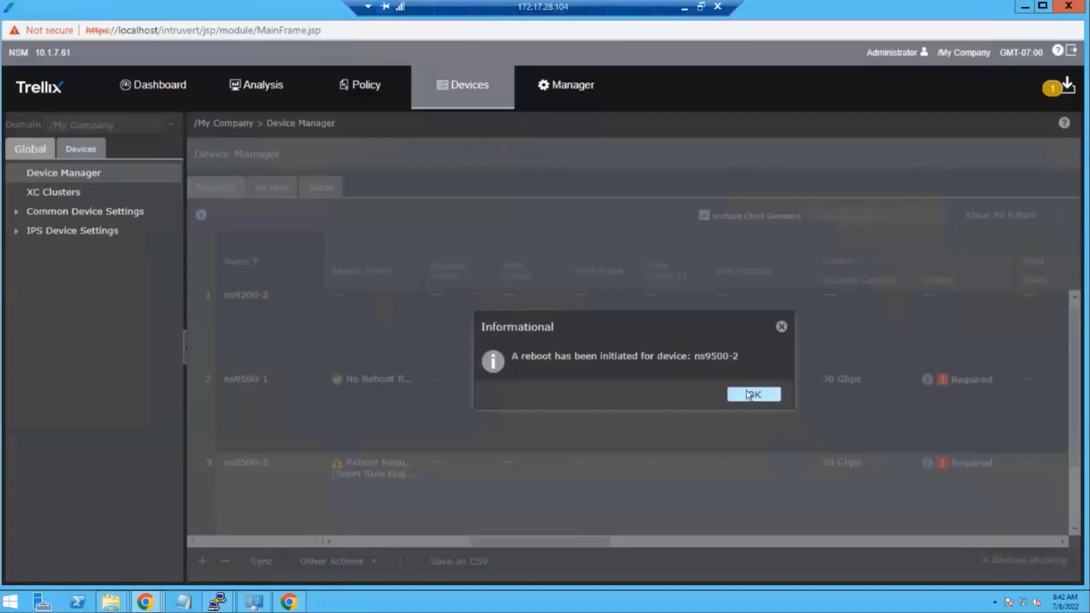
pyautogui.click(746, 392)
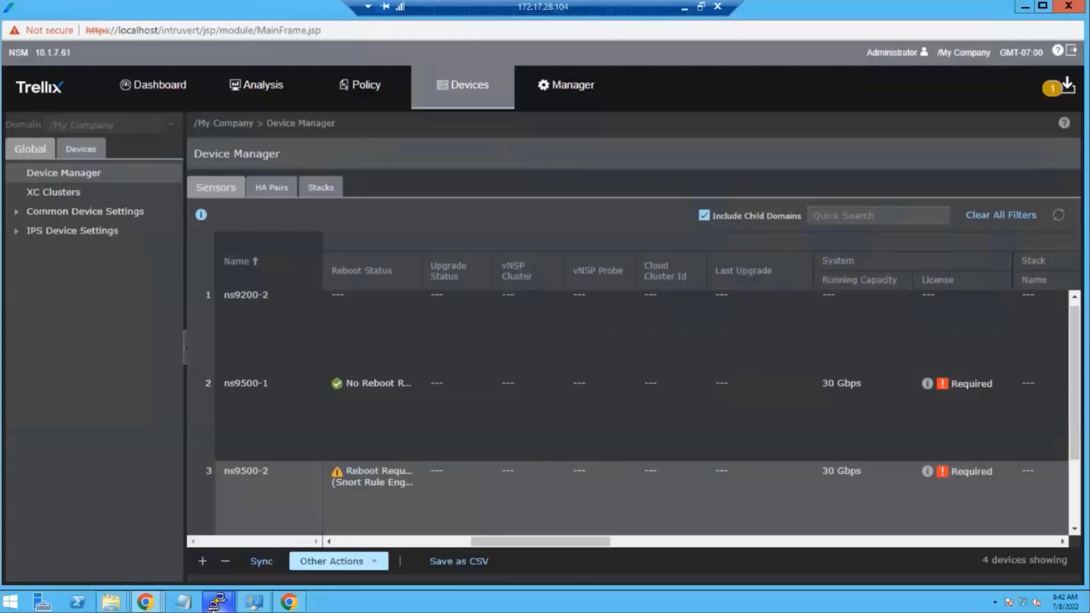
pyautogui.click(433, 430)
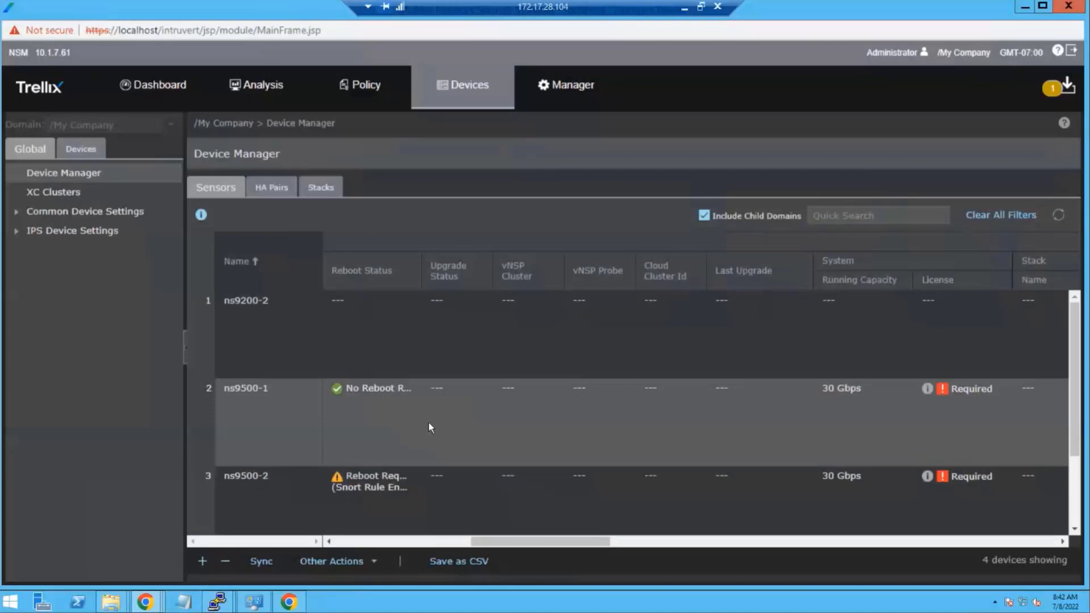
# - Scroll the sensor table right to reveal the Stack, HA Pair and Management IP columns
pyautogui.scroll(-2, 430, 426)
pyautogui.scroll(2, 430, 403)
pyautogui.moveTo(511, 544); pyautogui.dragTo(587, 543)
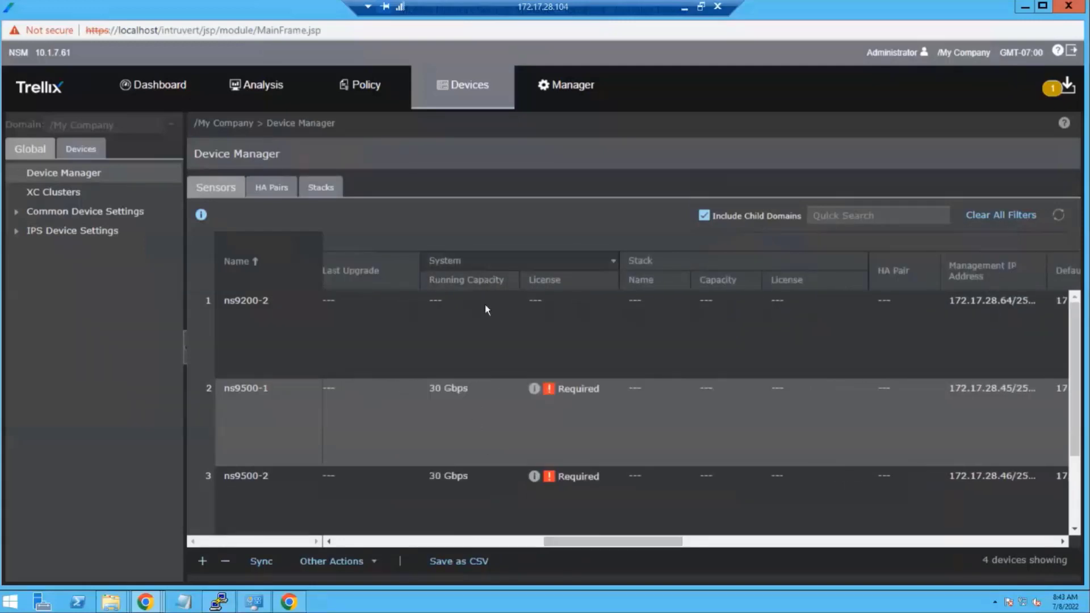
# - Assign the first IPS-NS9500 30 Gbps capacity license to ns9500-1 and close the license details
pyautogui.click(535, 390)
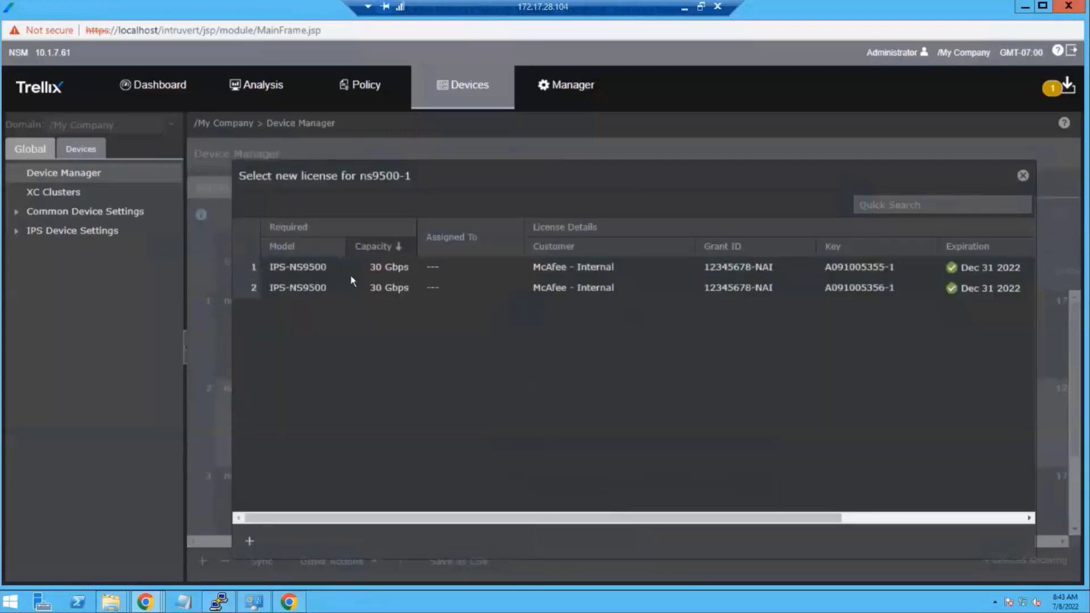
pyautogui.click(359, 268)
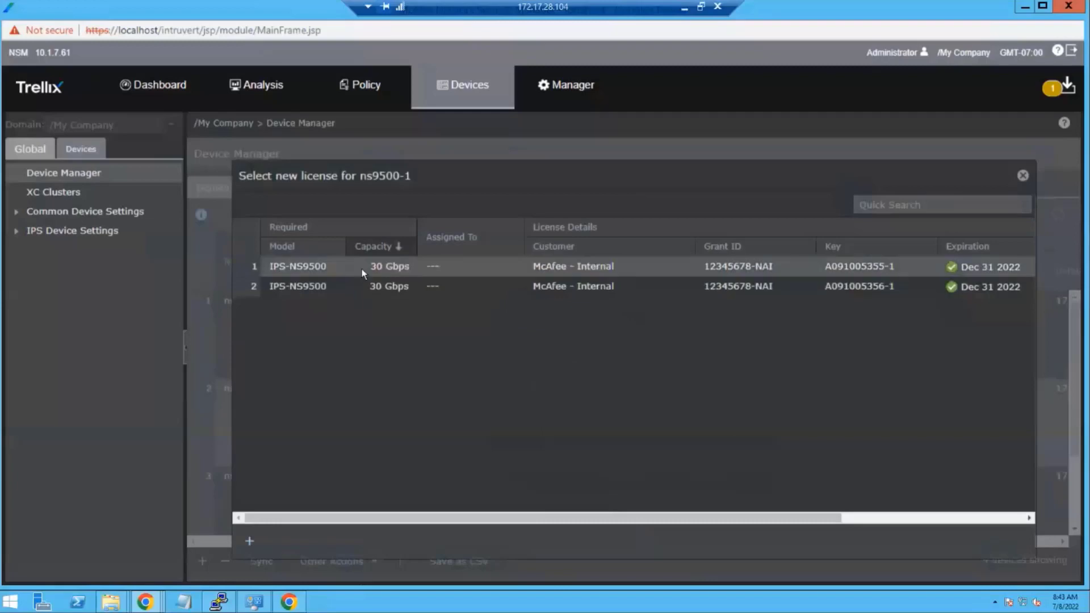
pyautogui.click(248, 544)
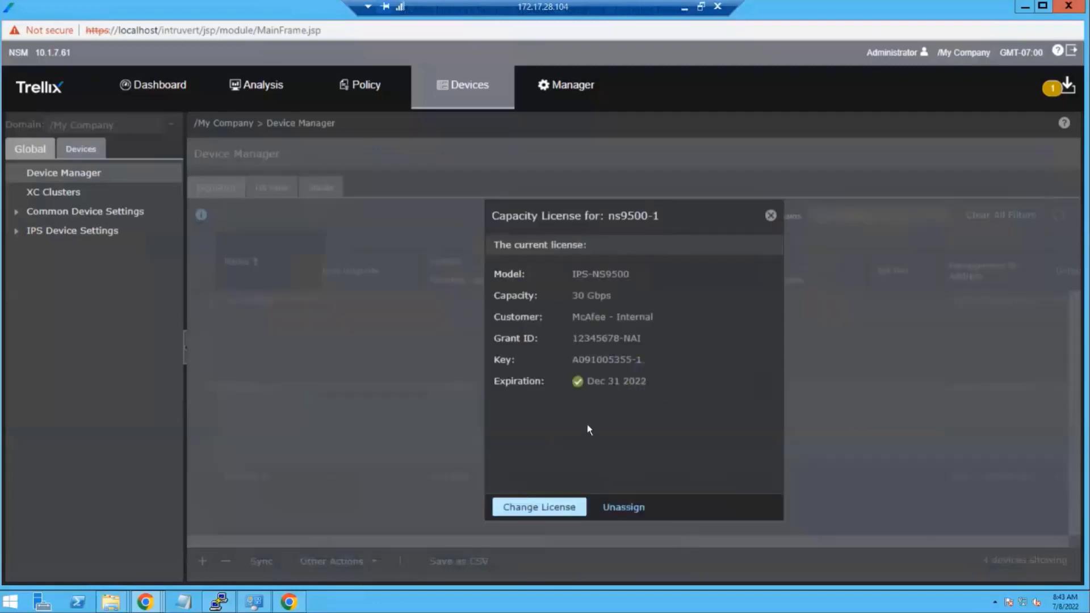
pyautogui.click(771, 215)
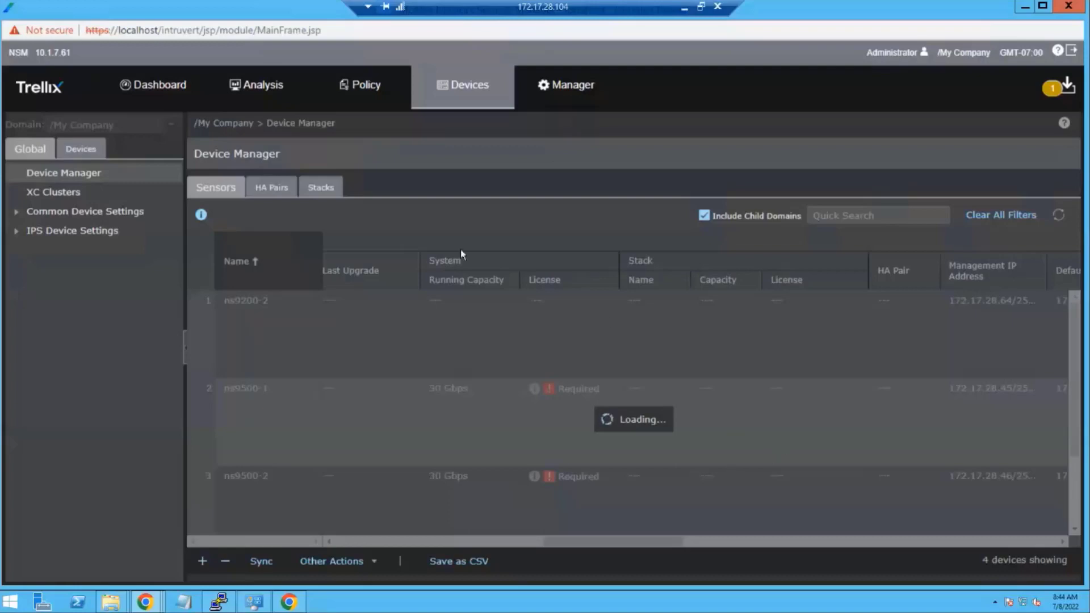
# - Begin a new stack named 'stack' with its shared secret entered and confirmed
pyautogui.click(321, 189)
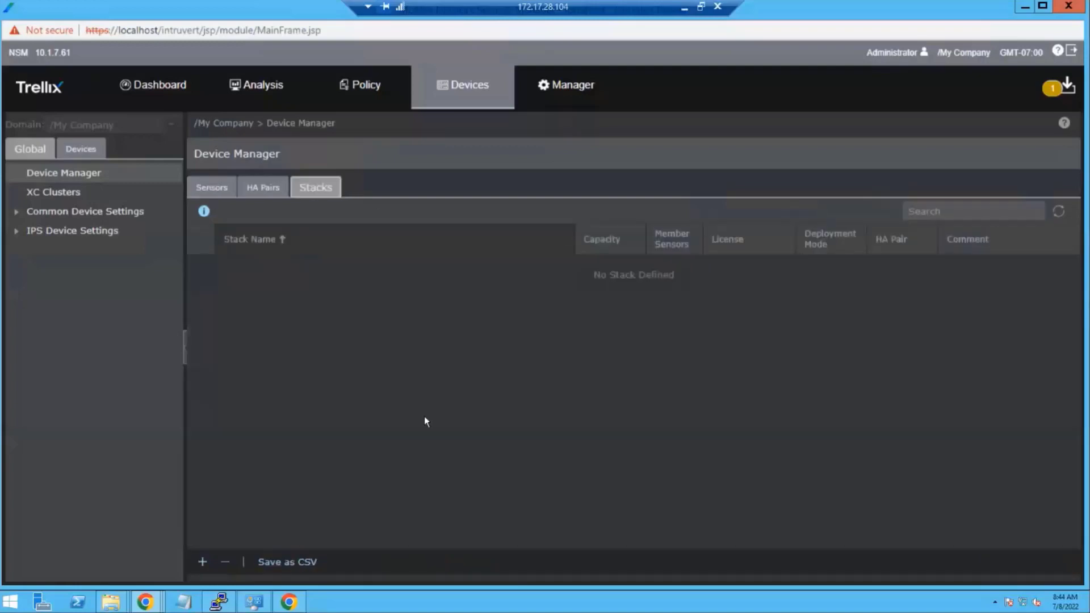
pyautogui.click(202, 562)
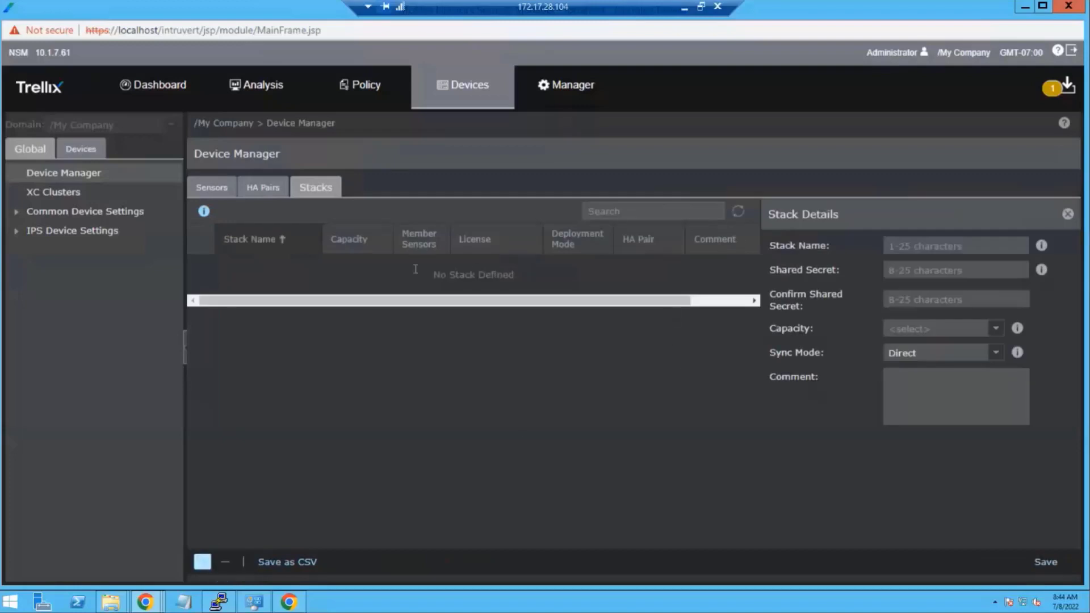
pyautogui.click(958, 244)
pyautogui.write('ns9')
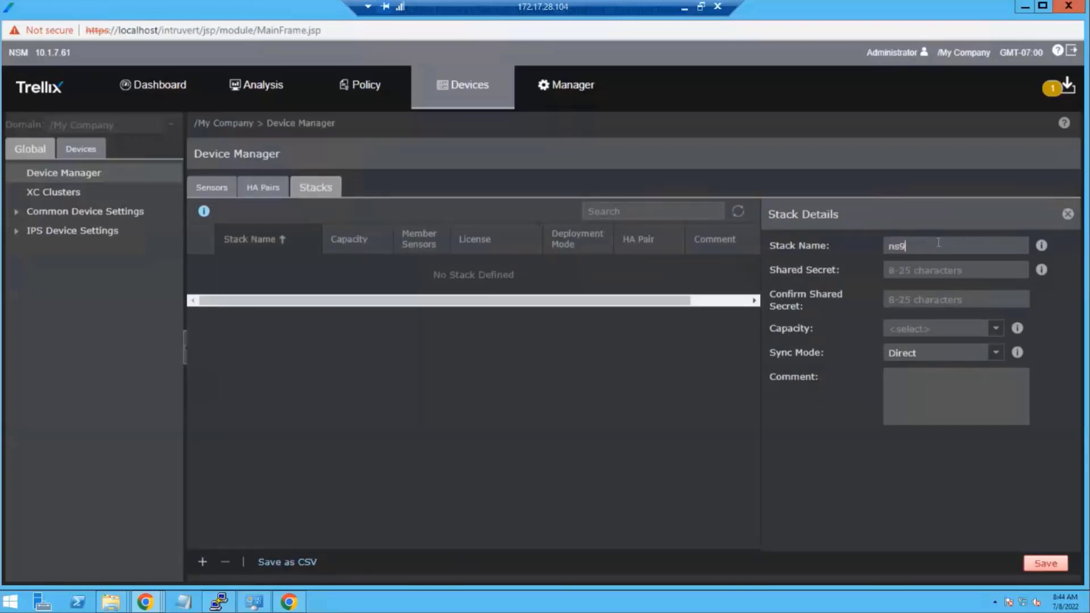
pyautogui.press('BackSpace')
pyautogui.write('950')
pyautogui.press('BackSpace')
pyautogui.press('BackSpace')
pyautogui.press('BackSpace')
pyautogui.press('BackSpace')
pyautogui.press('BackSpace')
pyautogui.write('stack')
pyautogui.press('Tab')
pyautogui.write('********')
pyautogui.press('Tab')
pyautogui.write('*********')
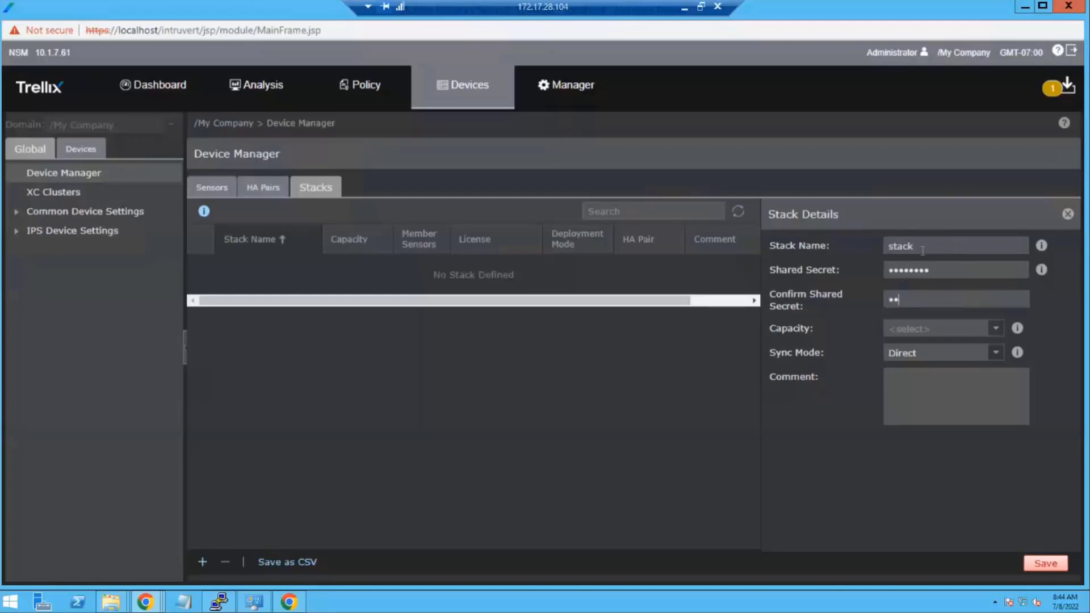
# - Set the stack capacity to 60 Gbps, save it, and skip assigning a license for now
pyautogui.click(995, 332)
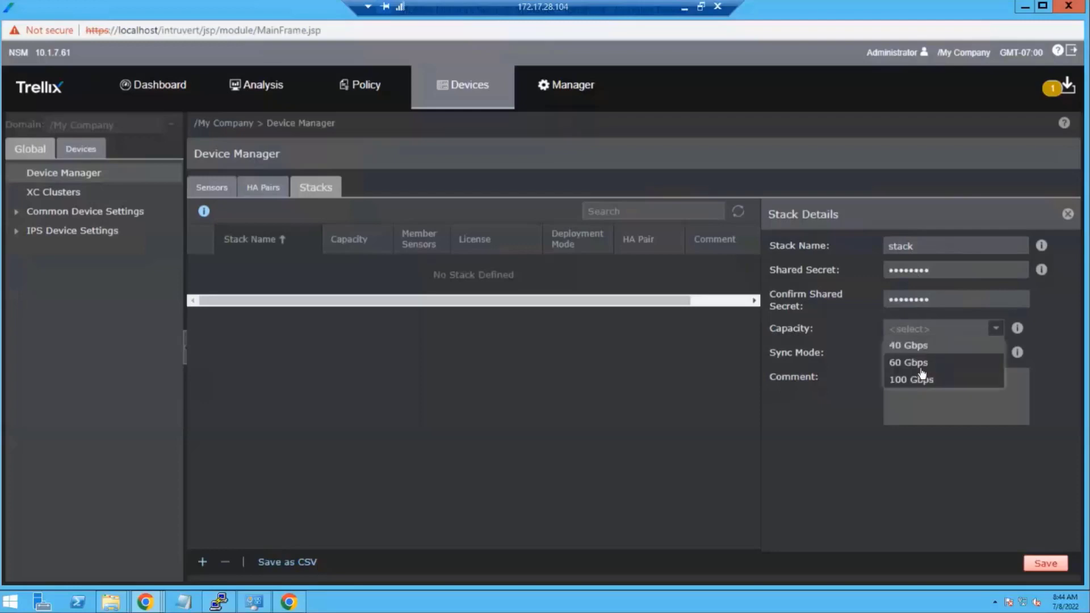
pyautogui.click(920, 362)
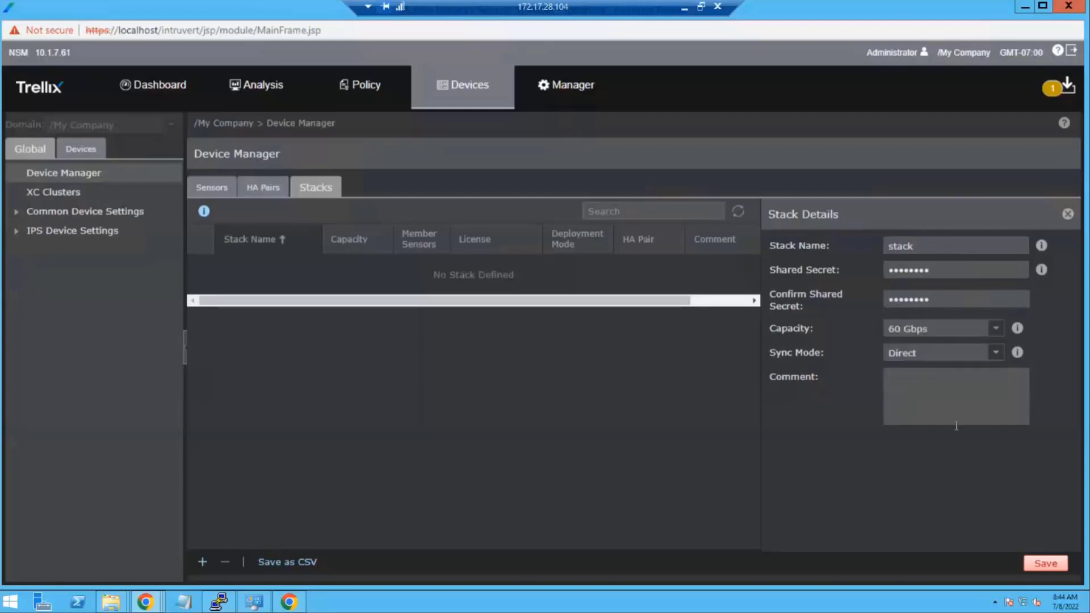
pyautogui.click(1046, 563)
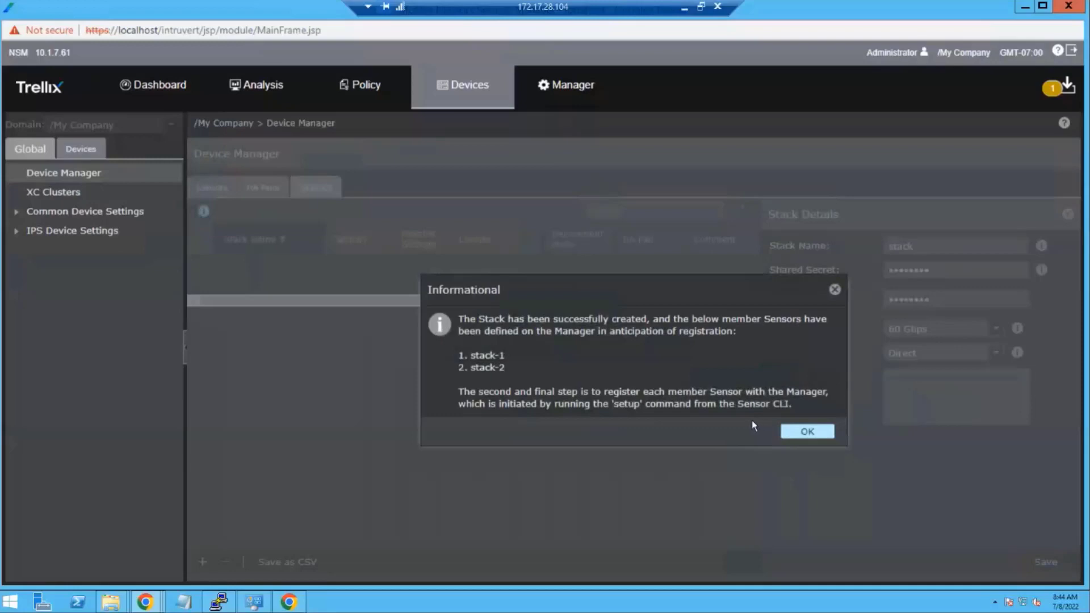
pyautogui.click(793, 432)
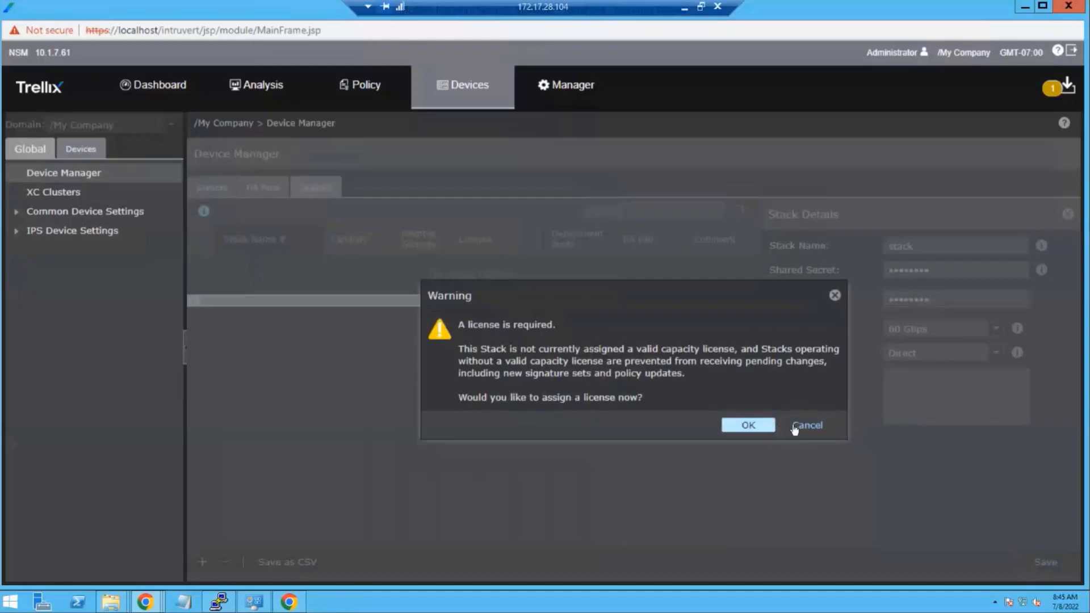
pyautogui.click(793, 425)
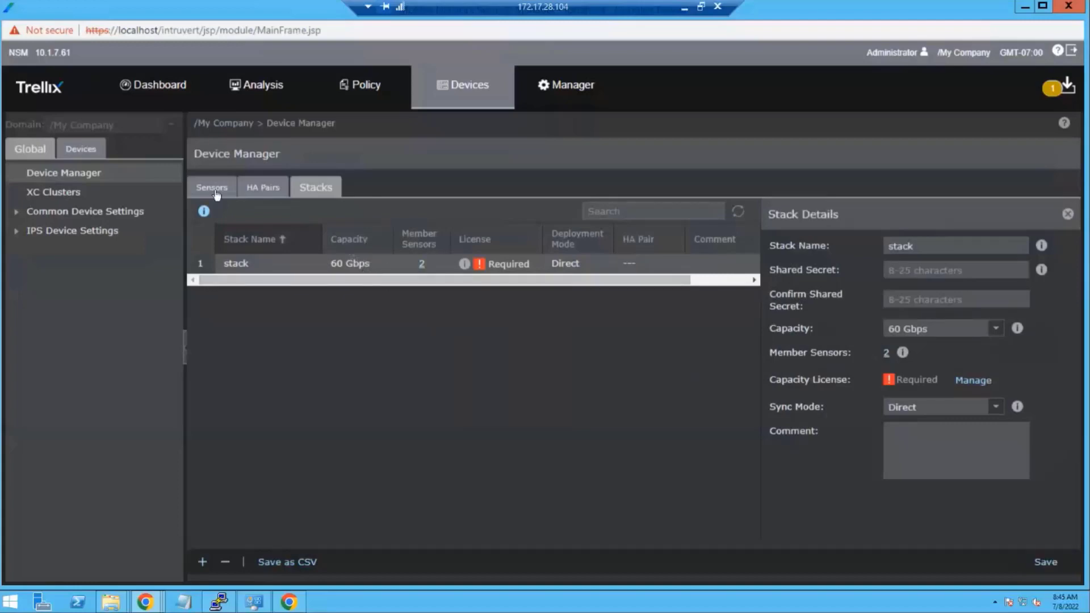
pyautogui.click(216, 192)
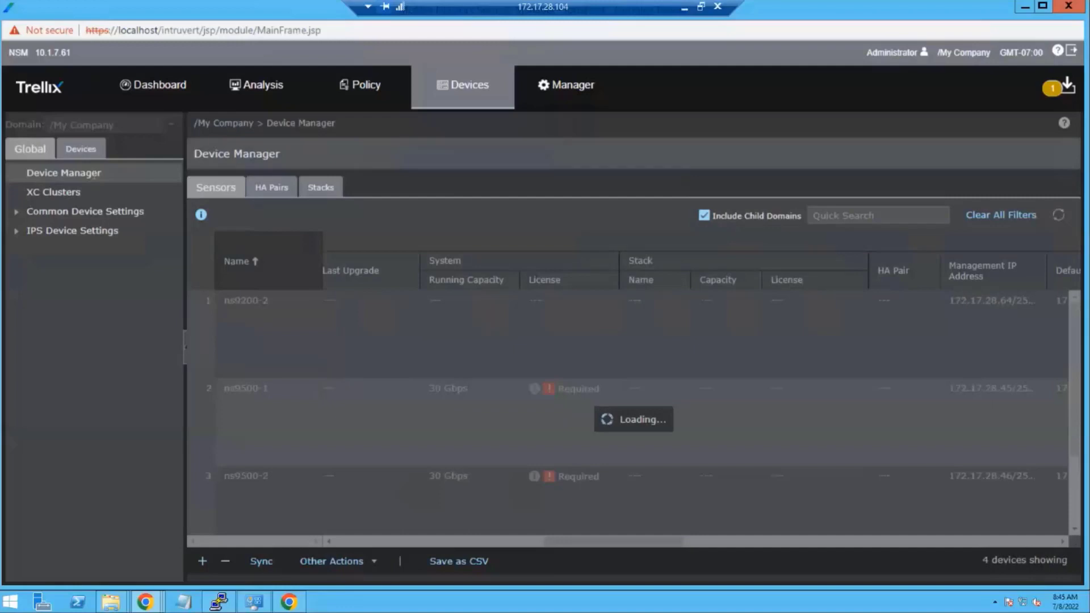
pyautogui.click(95, 174)
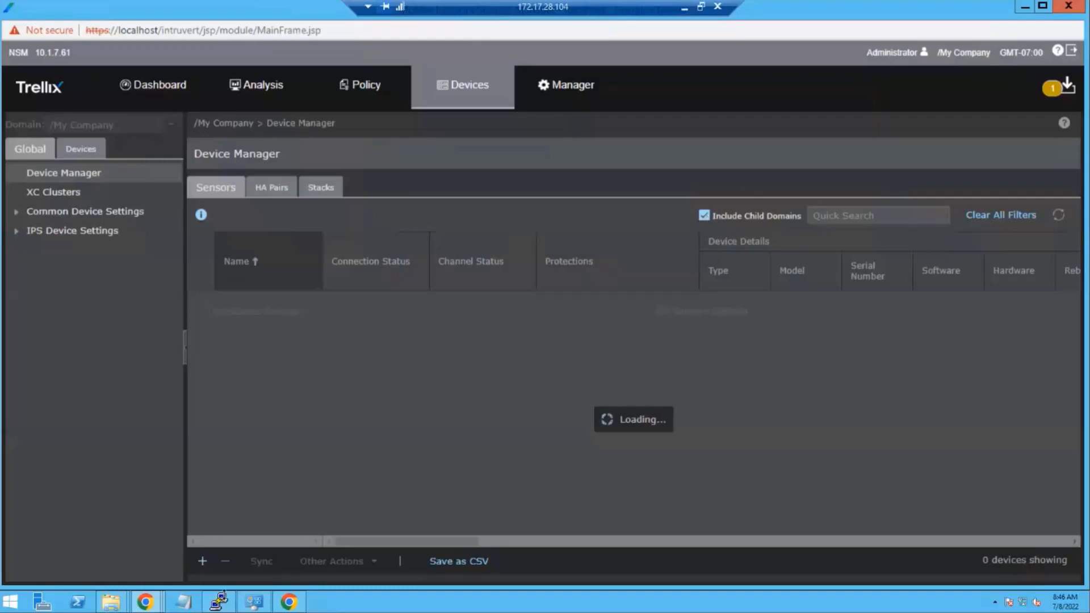
# - Run 'status' on the ns9200-2 sensor console to check trust and channel state
pyautogui.click(219, 602)
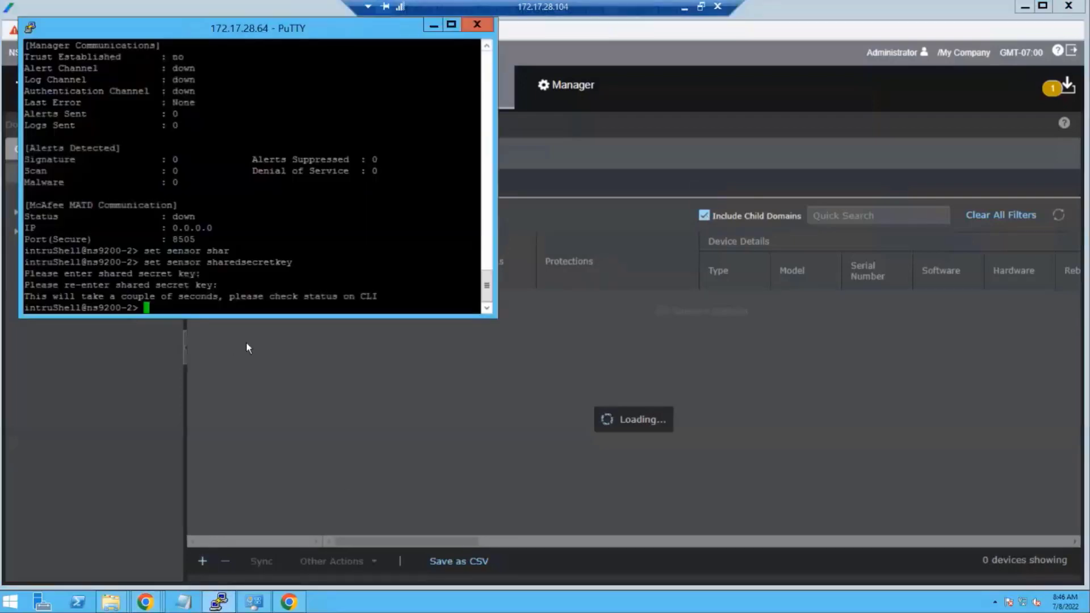
pyautogui.write('status')
pyautogui.press('Return')
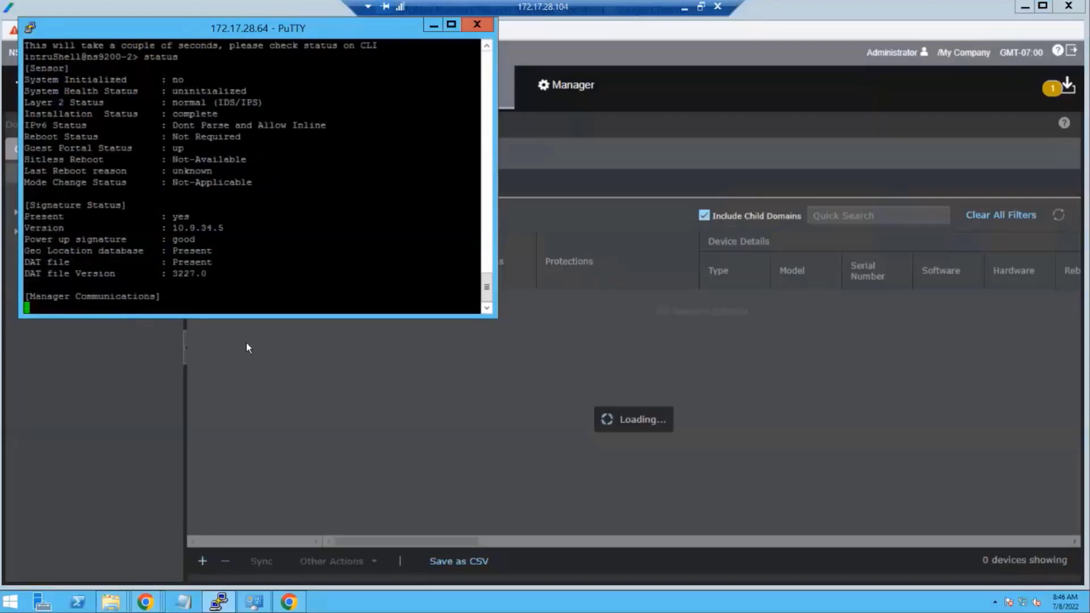
pyautogui.click(286, 382)
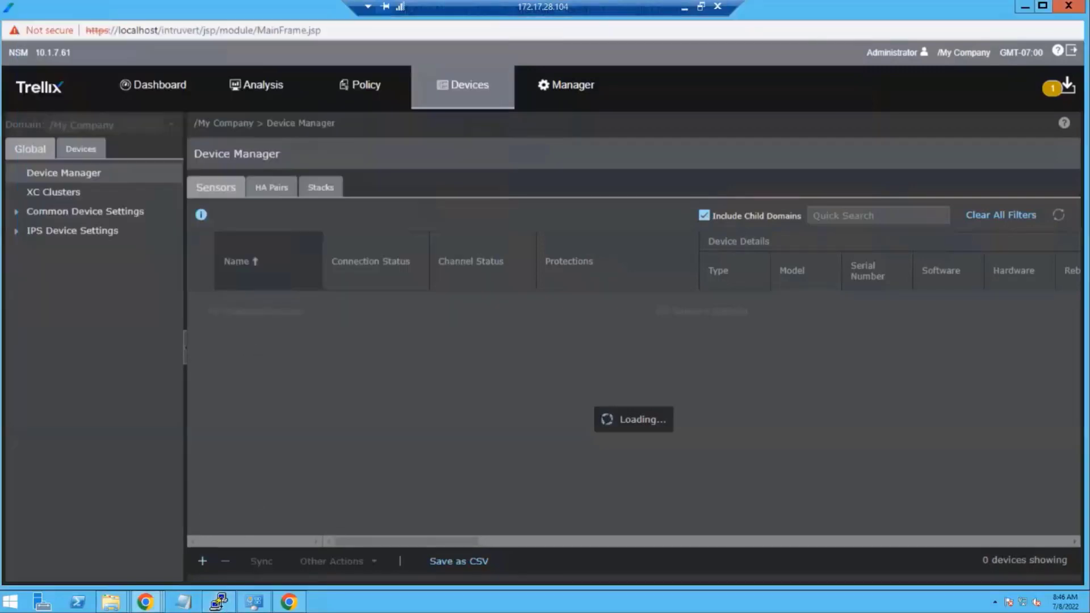
# - Open an SSH session to 172.17.28.46, log in as admin, then close it
pyautogui.click(219, 602)
pyautogui.rightClick(219, 601)
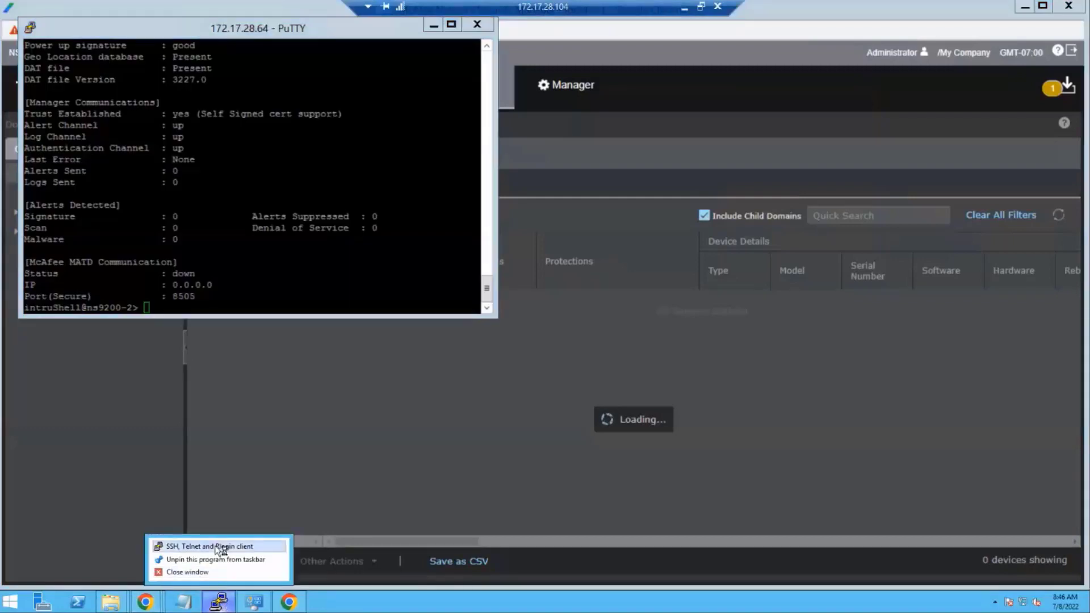
pyautogui.click(216, 546)
pyautogui.write('172.17.28.46')
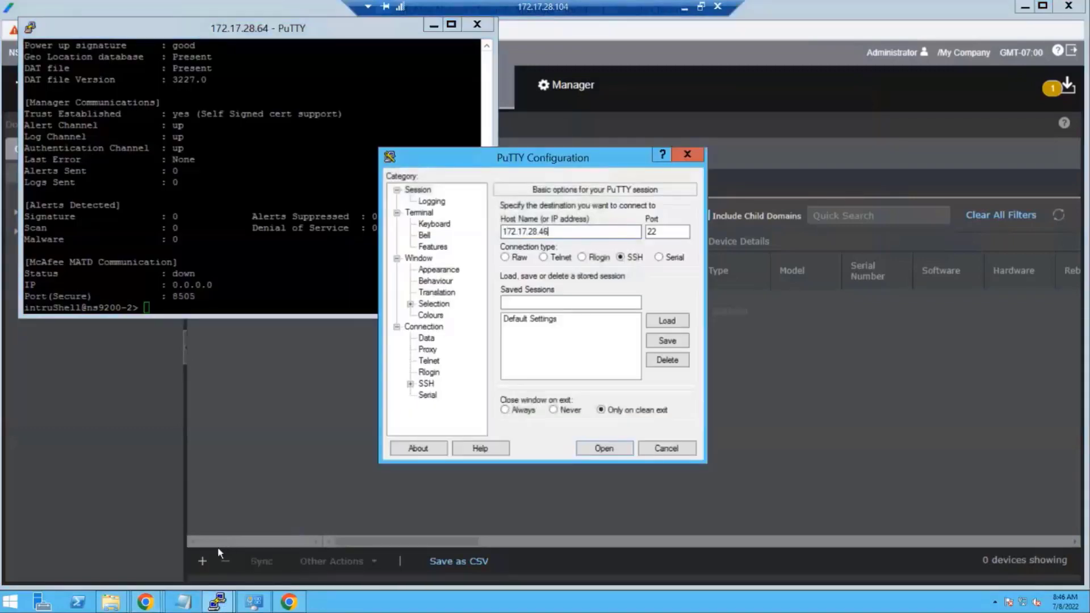
pyautogui.press('Return')
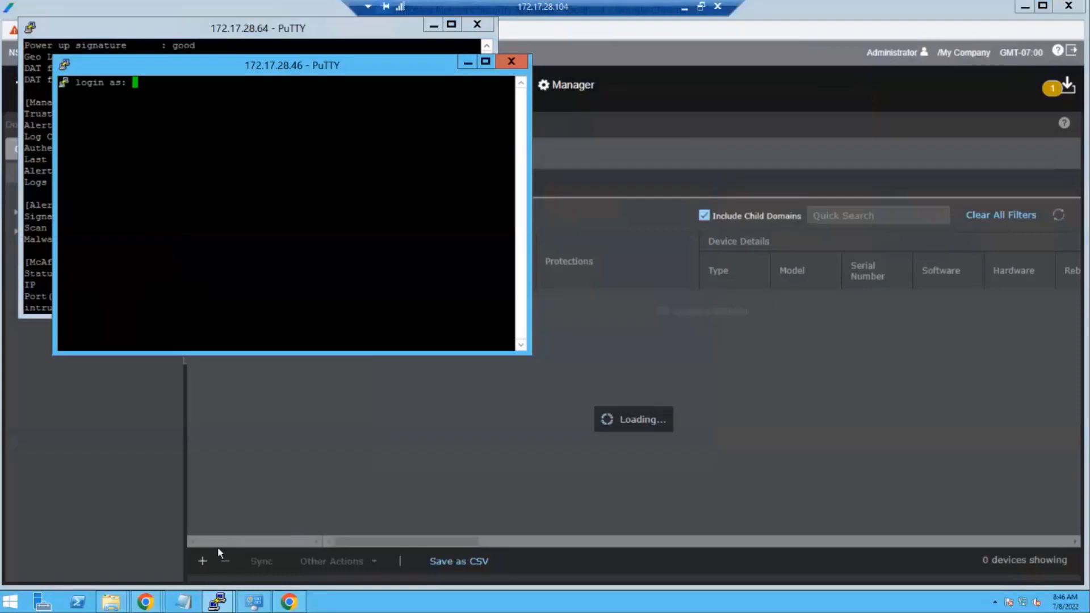
pyautogui.write('amd')
pyautogui.press('BackSpace')
pyautogui.press('BackSpace')
pyautogui.press('BackSpace')
pyautogui.write('admin')
pyautogui.press('Return')
pyautogui.hotkey('ctrl', 'c')
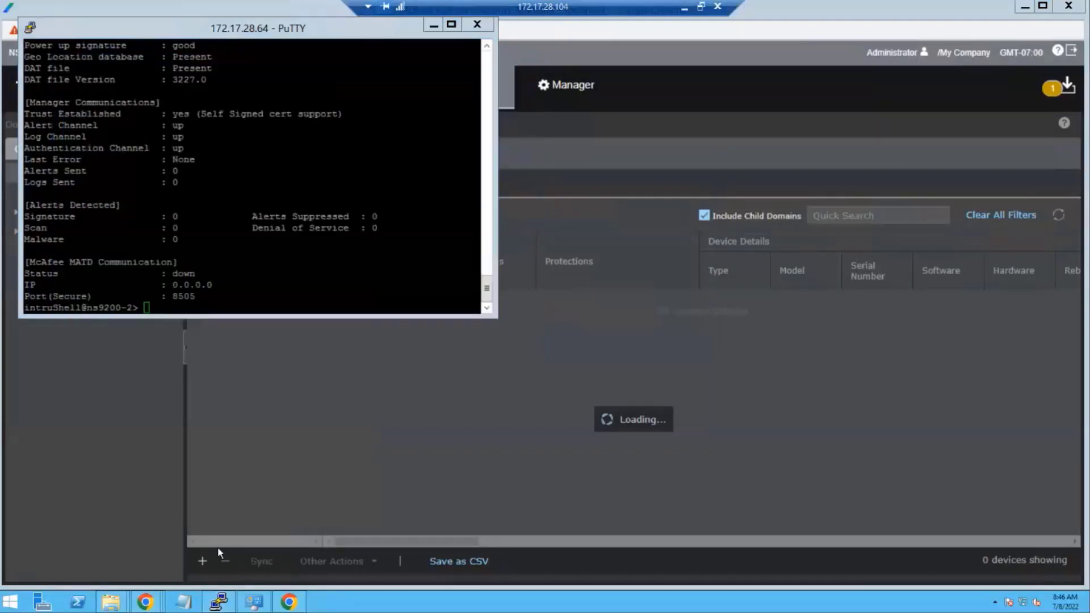
# - Open a second SSH session to 172.17.28.46 as admin and close it again
pyautogui.rightClick(219, 602)
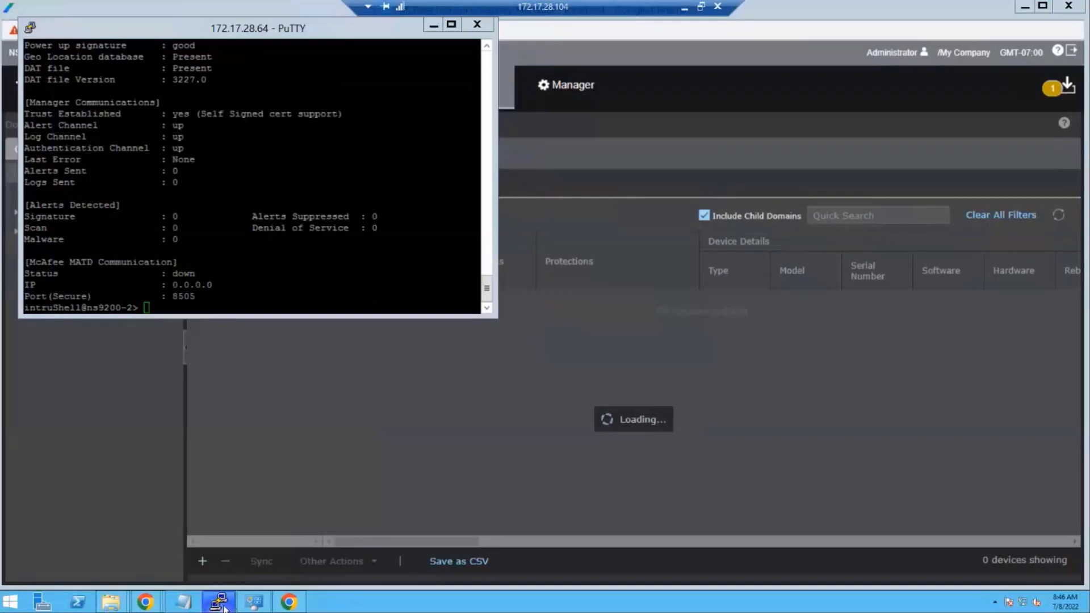
pyautogui.click(221, 546)
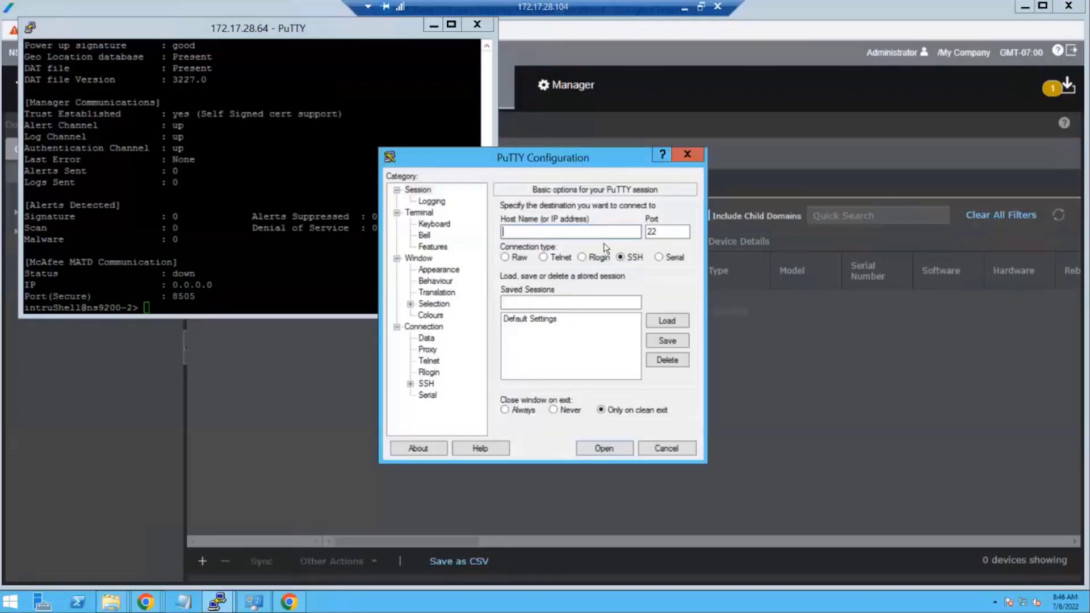
pyautogui.write('172.17.28.46')
pyautogui.press('Return')
pyautogui.write('admin')
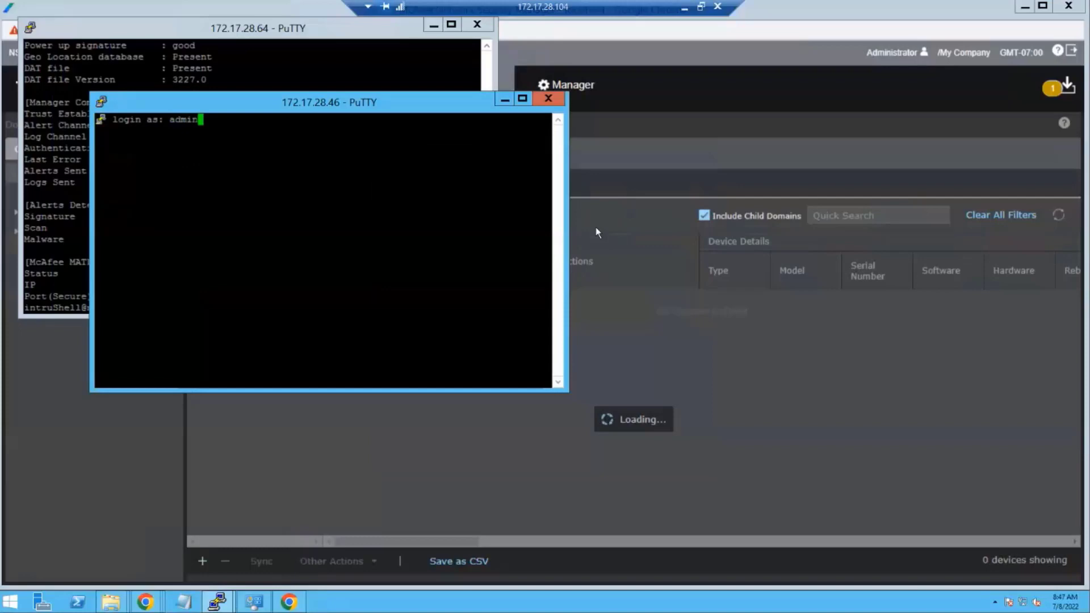
pyautogui.press('Return')
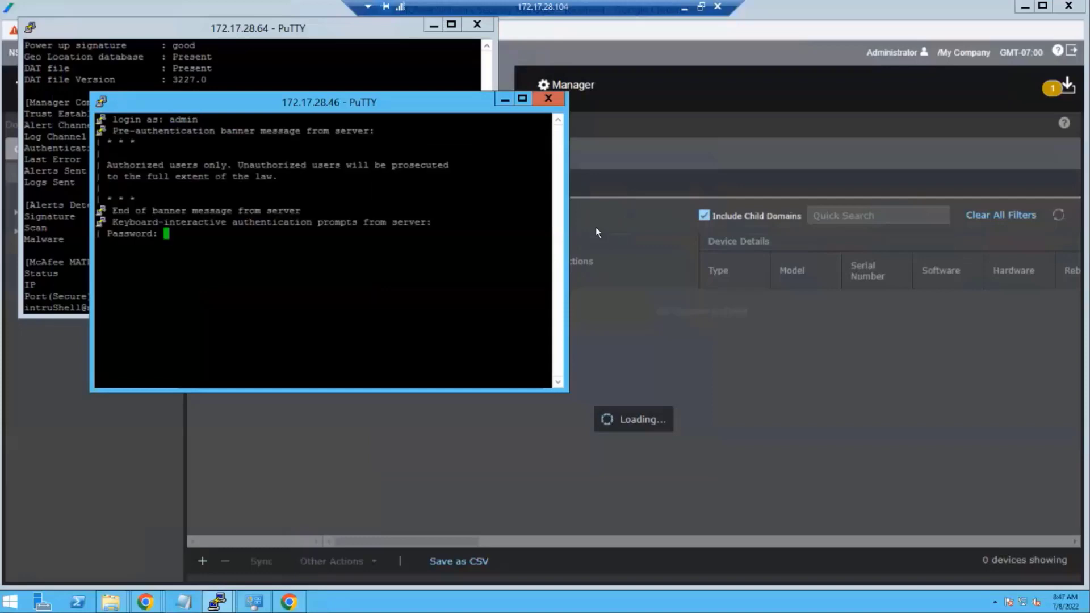
pyautogui.hotkey('ctrl', 'c')
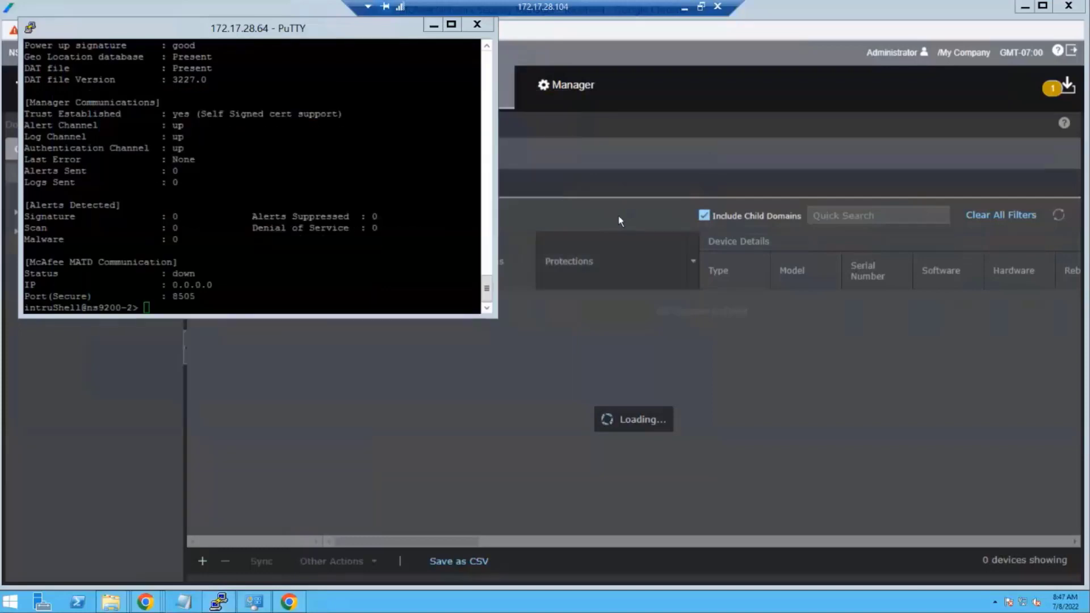
# - Assign the second IPS-NS9500 license to /My Company/ns9500-2, then return to the sensor list
pyautogui.click(608, 202)
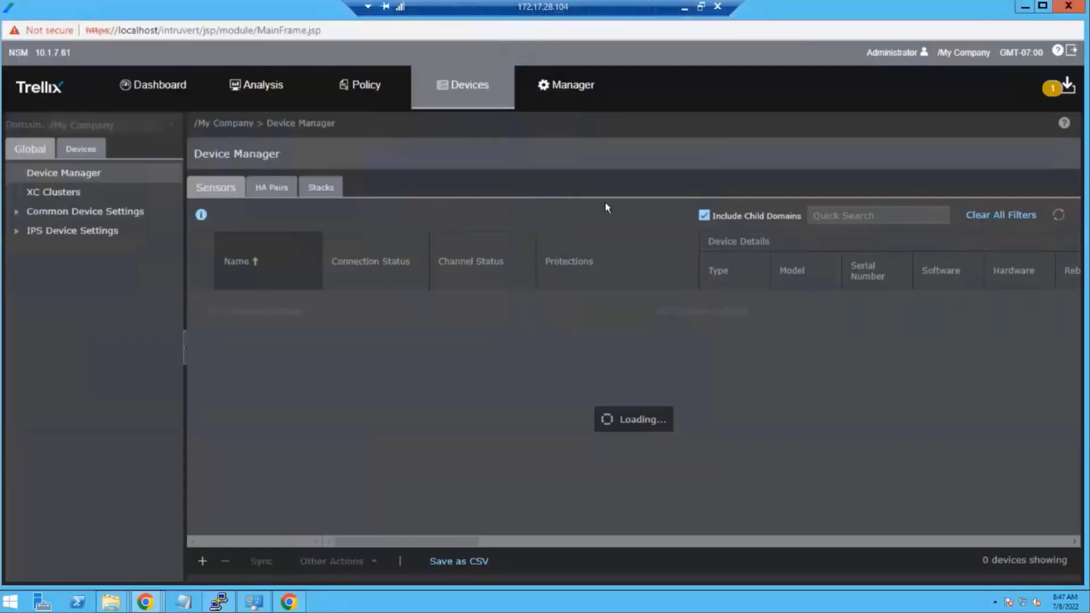
pyautogui.click(560, 95)
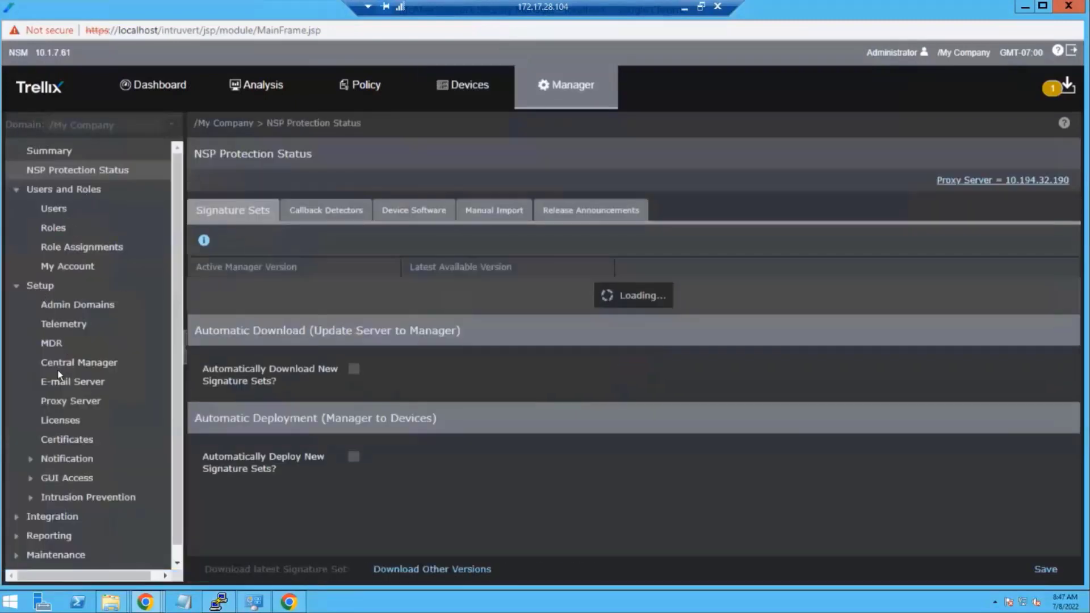
pyautogui.scroll(-1, 57, 374)
pyautogui.click(76, 402)
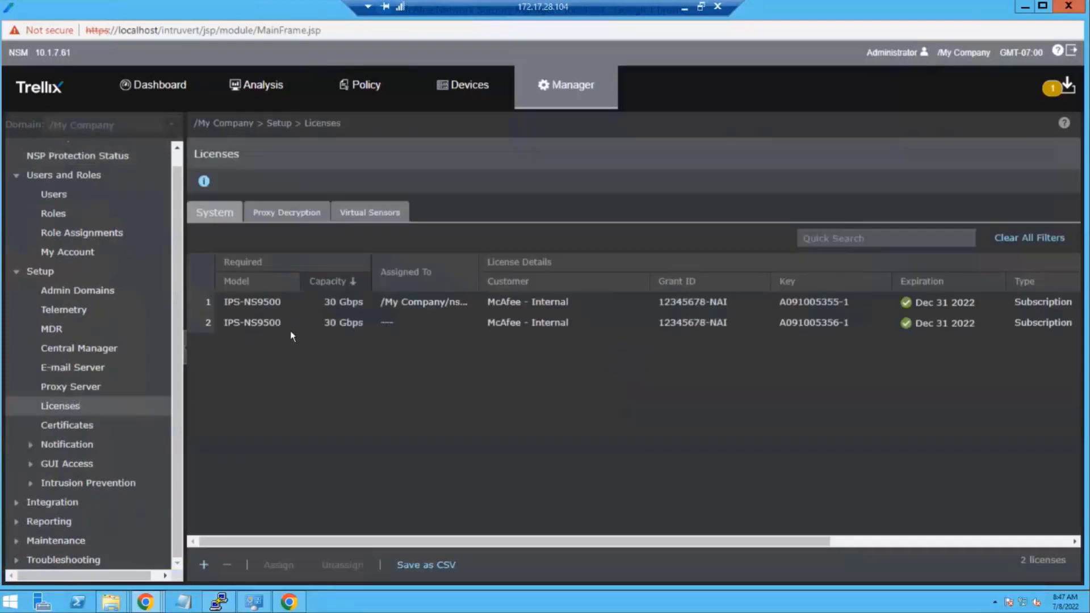
pyautogui.click(290, 330)
pyautogui.click(279, 565)
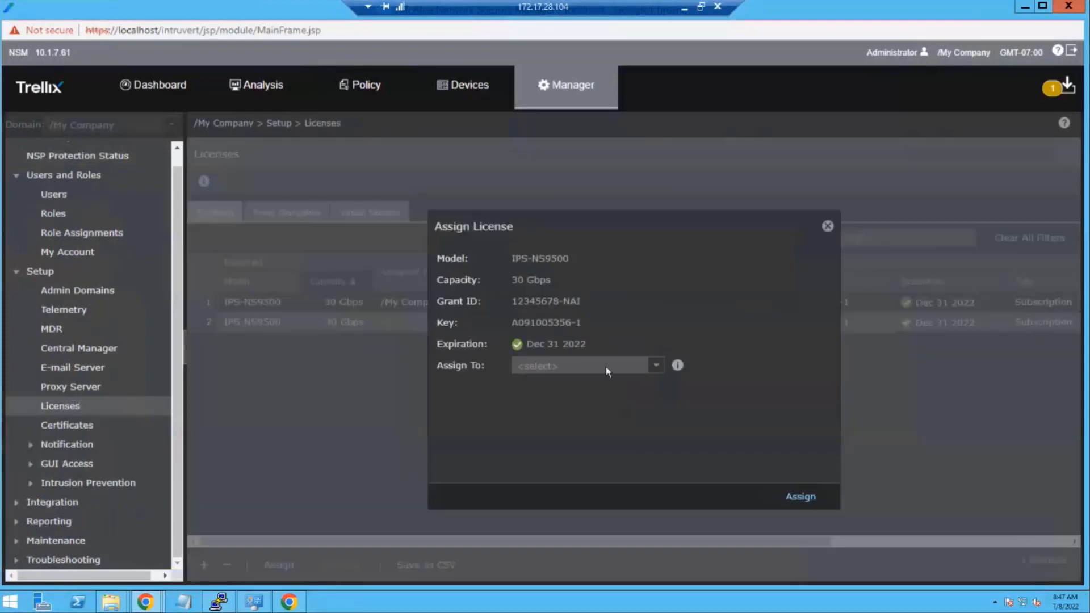
pyautogui.click(653, 366)
pyautogui.click(611, 399)
pyautogui.click(790, 496)
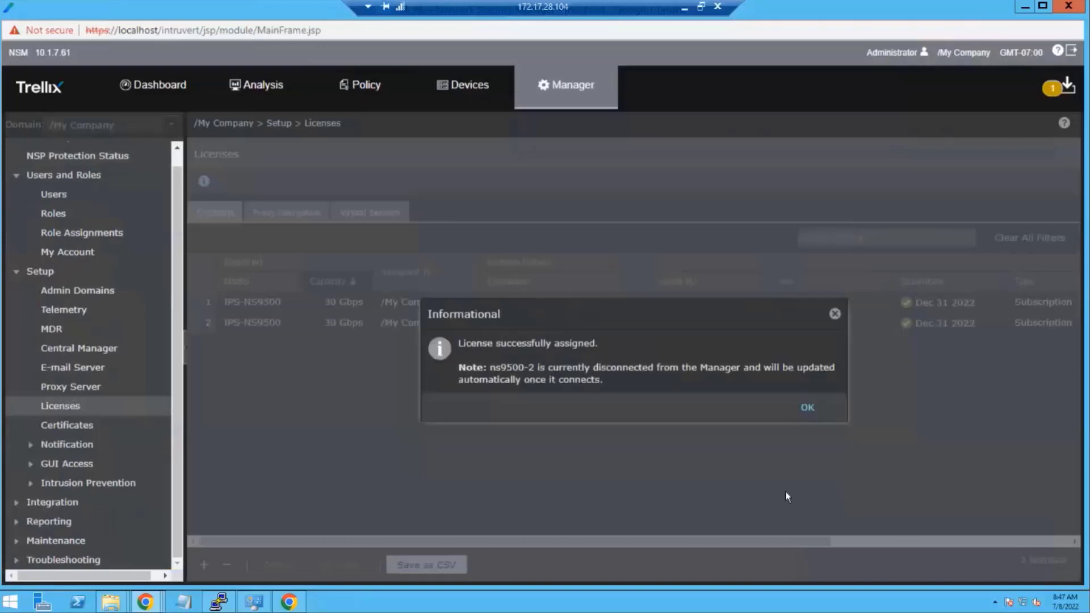
pyautogui.click(805, 411)
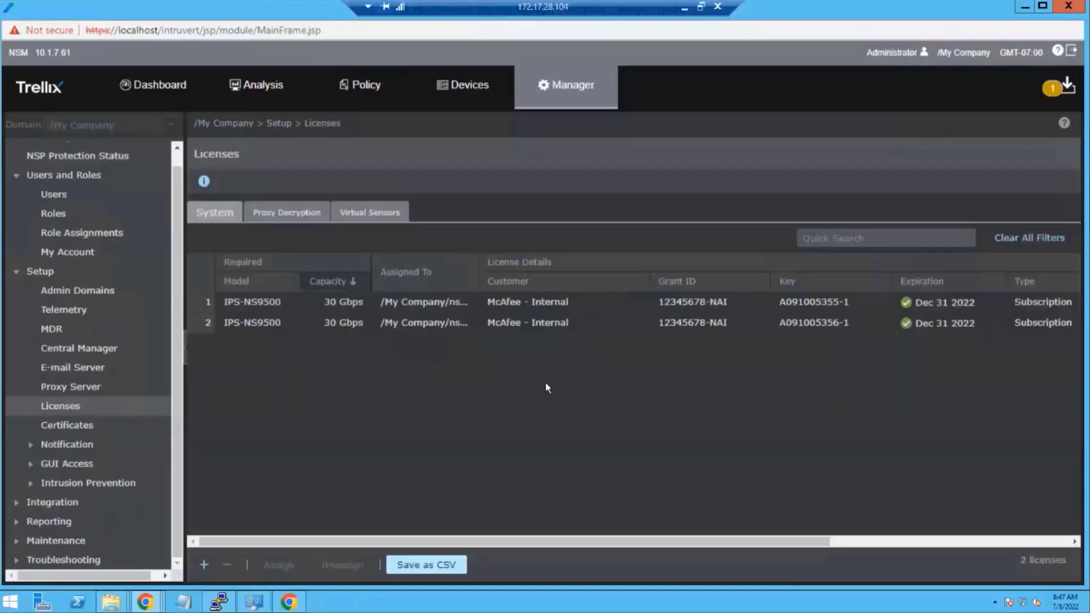
pyautogui.click(458, 96)
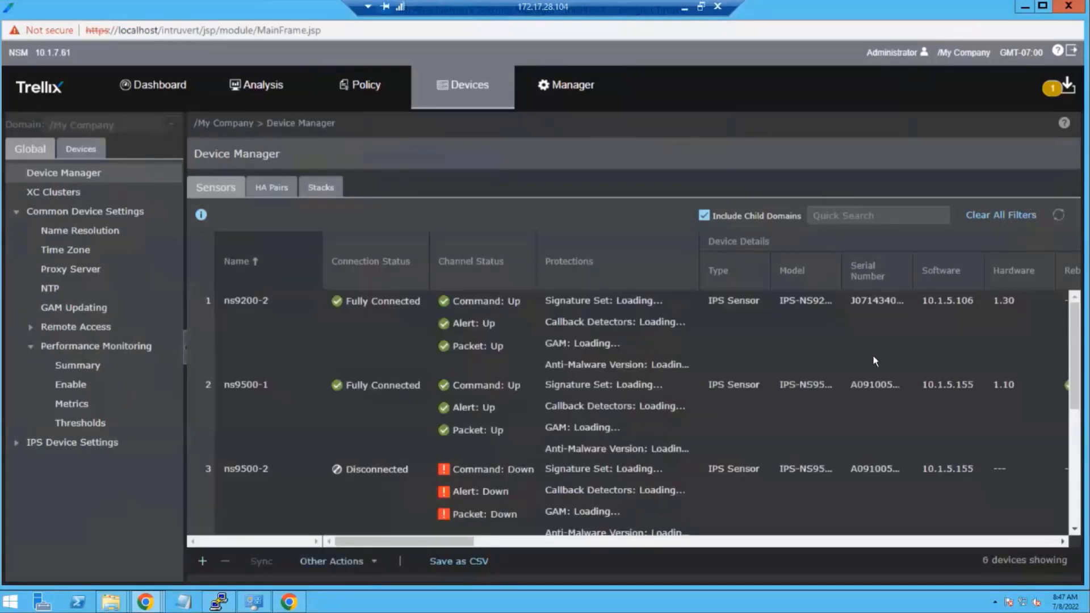
pyautogui.scroll(-5, 885, 386)
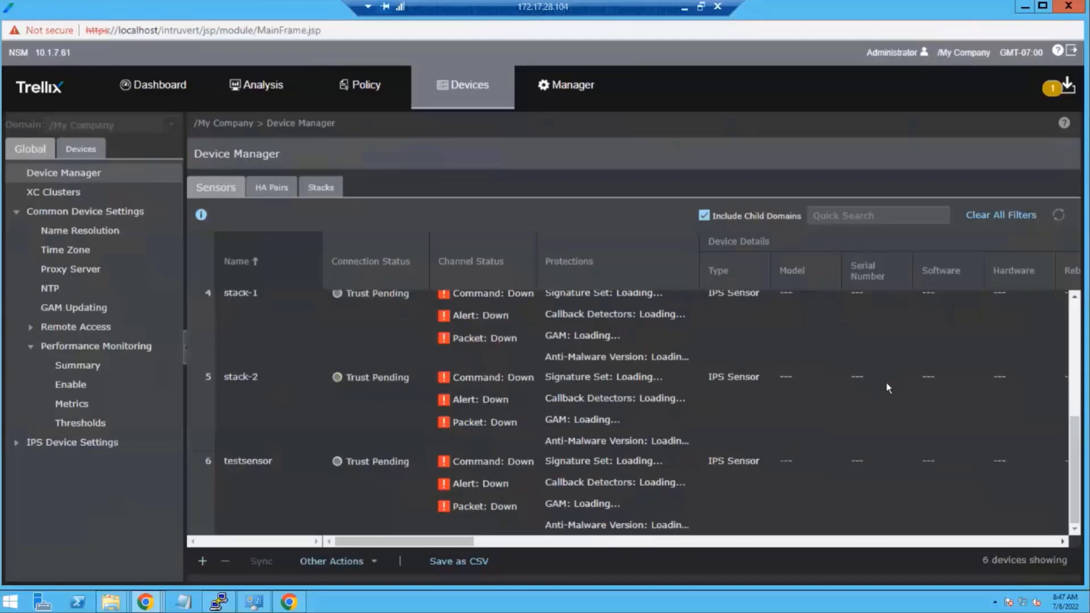
pyautogui.scroll(5, 884, 385)
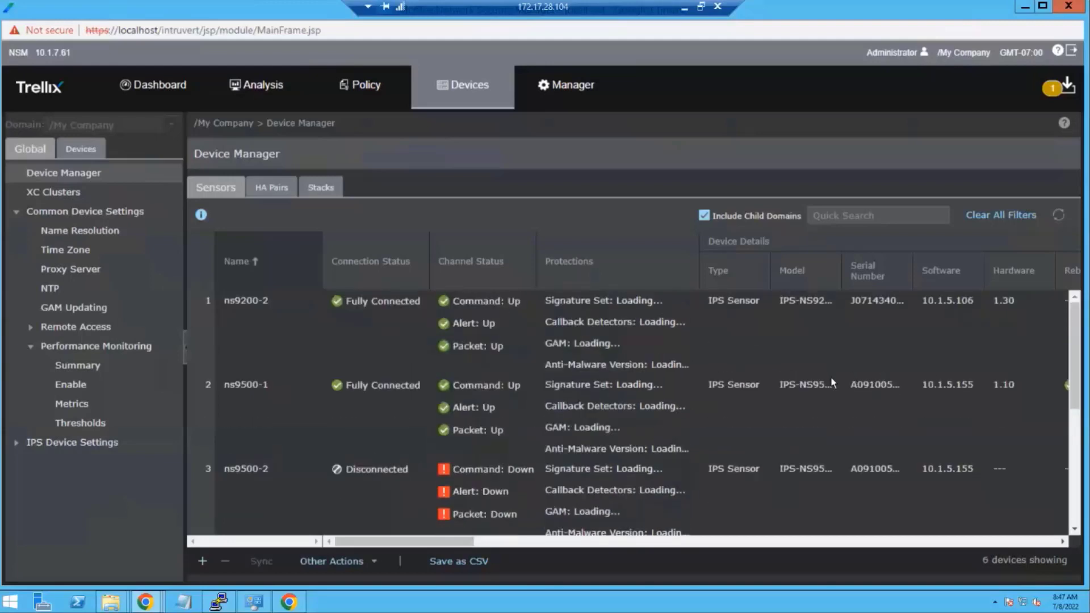
pyautogui.scroll(-5, 833, 383)
pyautogui.scroll(5, 828, 380)
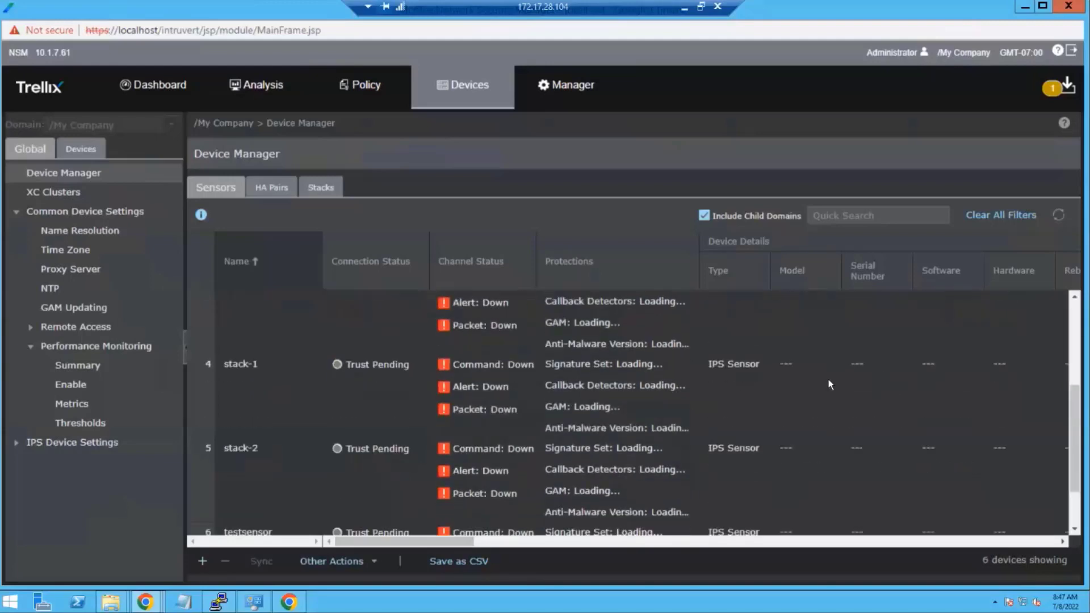
pyautogui.scroll(-5, 827, 381)
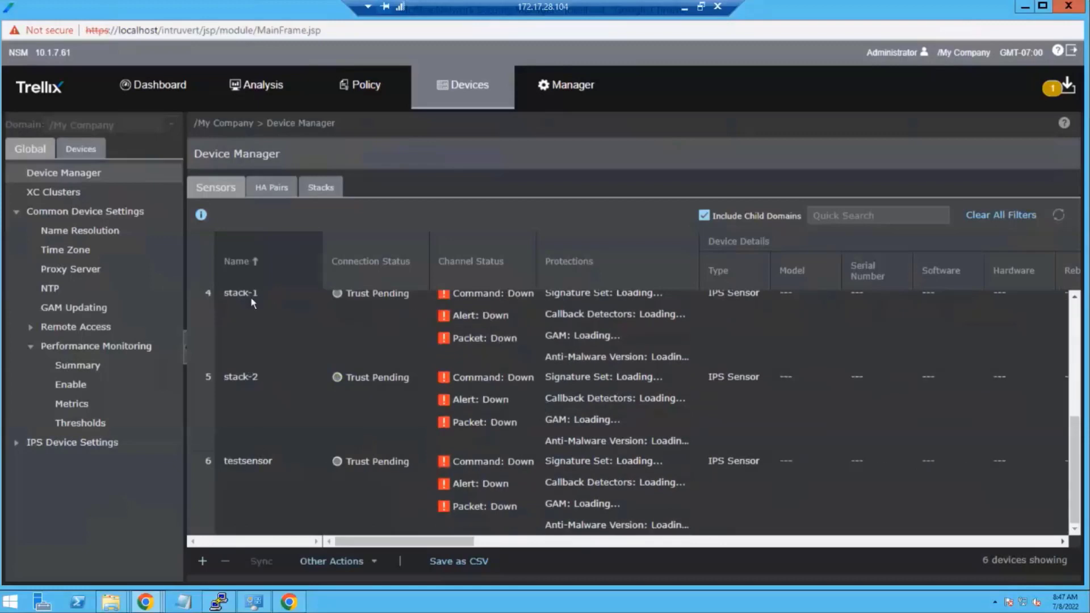
pyautogui.click(281, 331)
pyautogui.click(347, 396)
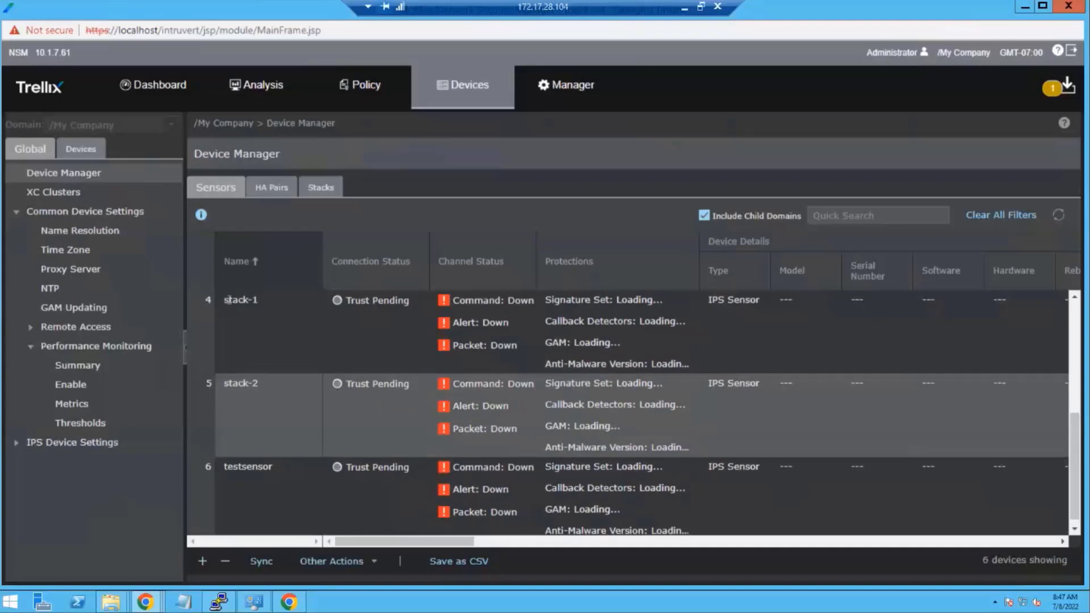
pyautogui.moveTo(229, 300); pyautogui.dragTo(250, 301)
pyautogui.moveTo(228, 403); pyautogui.dragTo(266, 409)
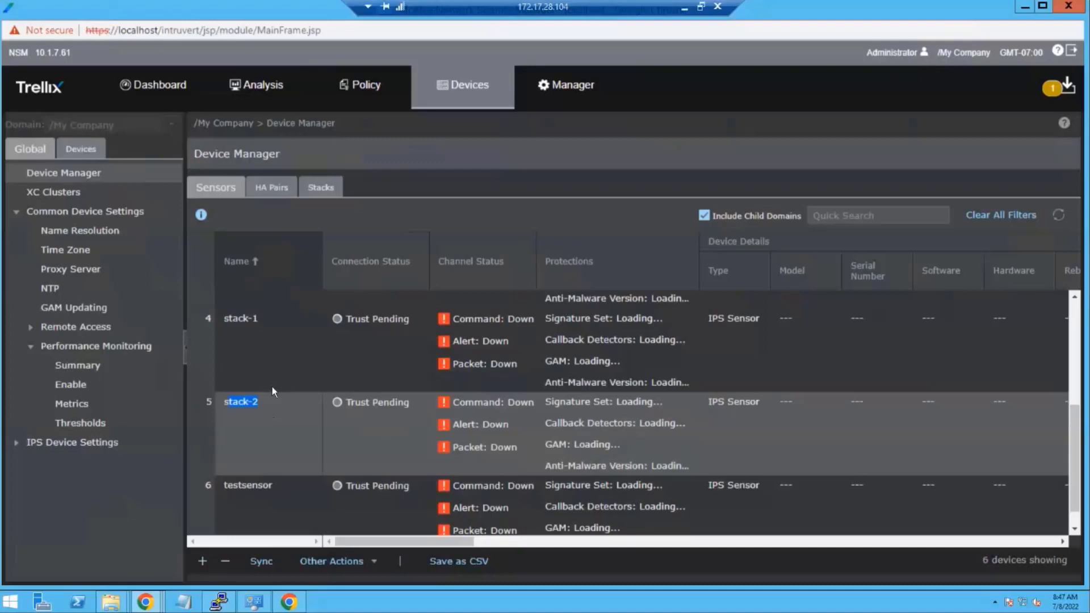
pyautogui.scroll(4, 272, 390)
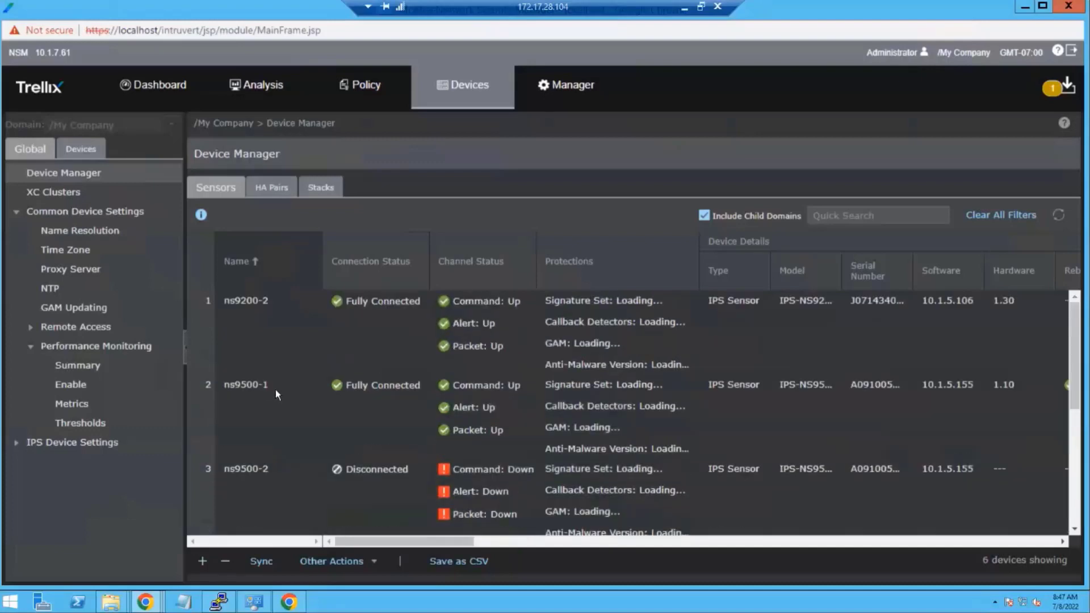
pyautogui.scroll(-4, 277, 392)
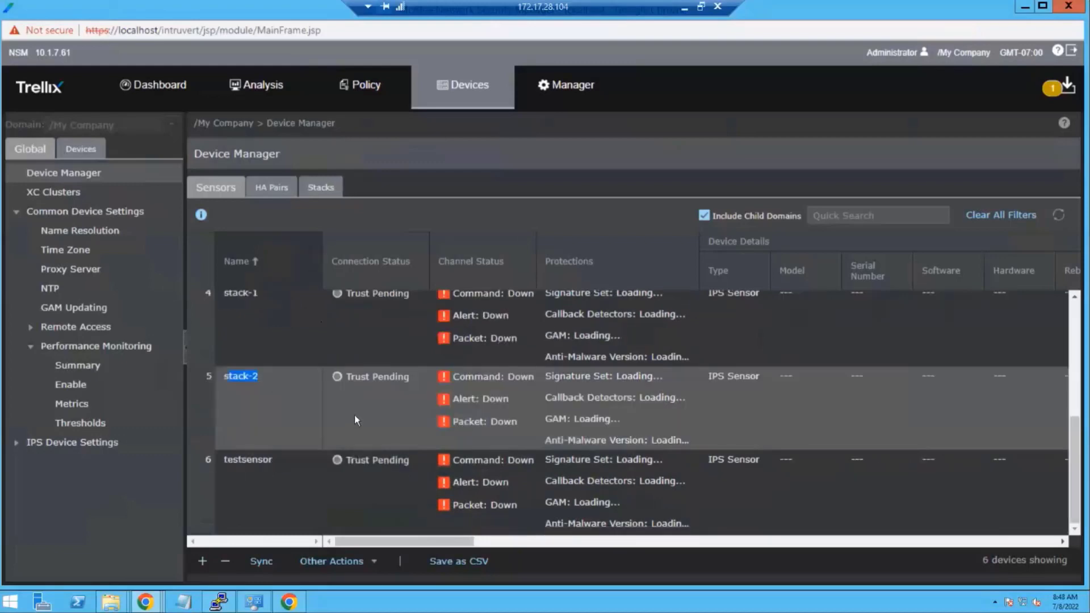
pyautogui.scroll(1, 397, 443)
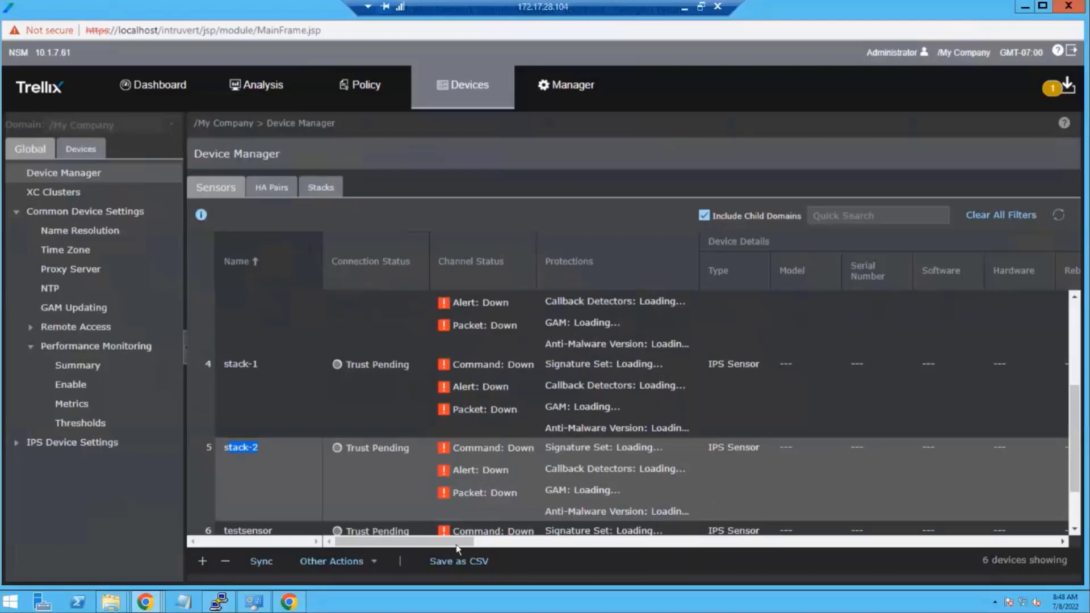
pyautogui.moveTo(496, 546); pyautogui.dragTo(683, 531)
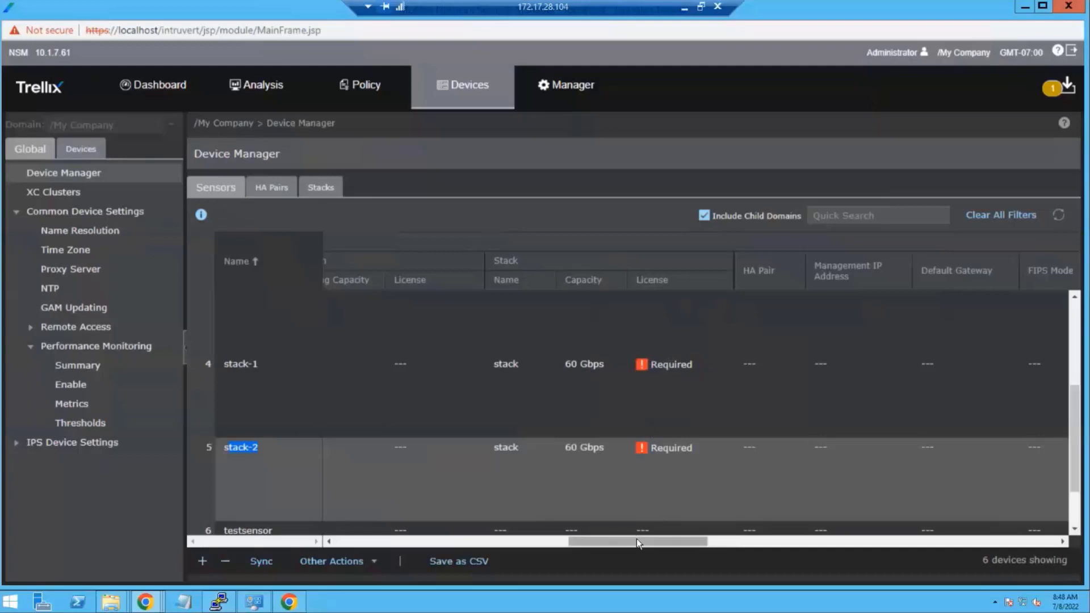
pyautogui.moveTo(651, 542); pyautogui.dragTo(704, 546)
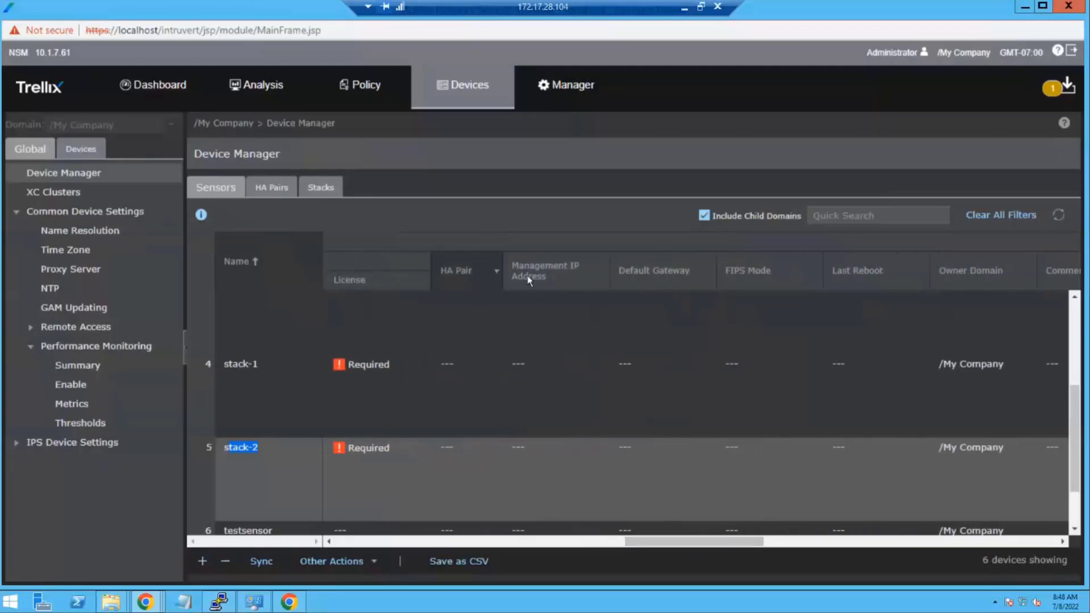
pyautogui.scroll(5, 606, 352)
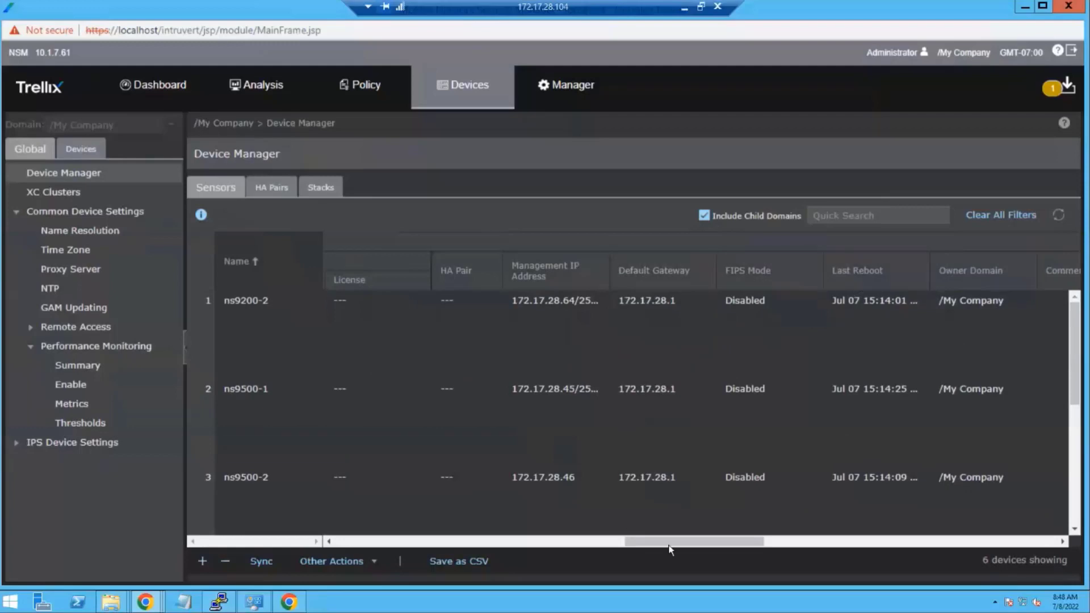
pyautogui.moveTo(681, 544); pyautogui.dragTo(726, 543)
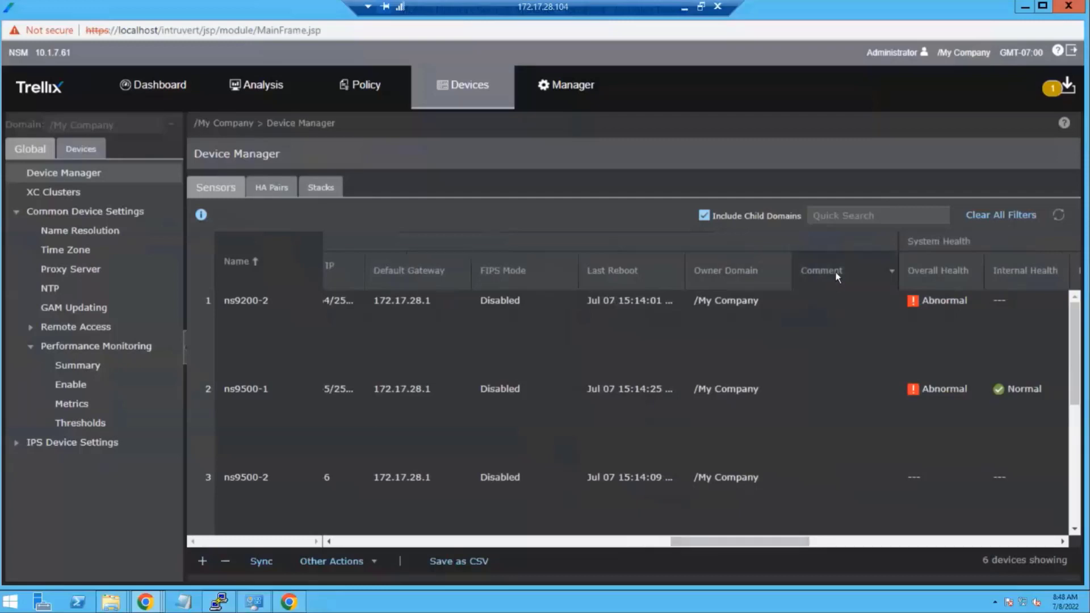
pyautogui.click(842, 308)
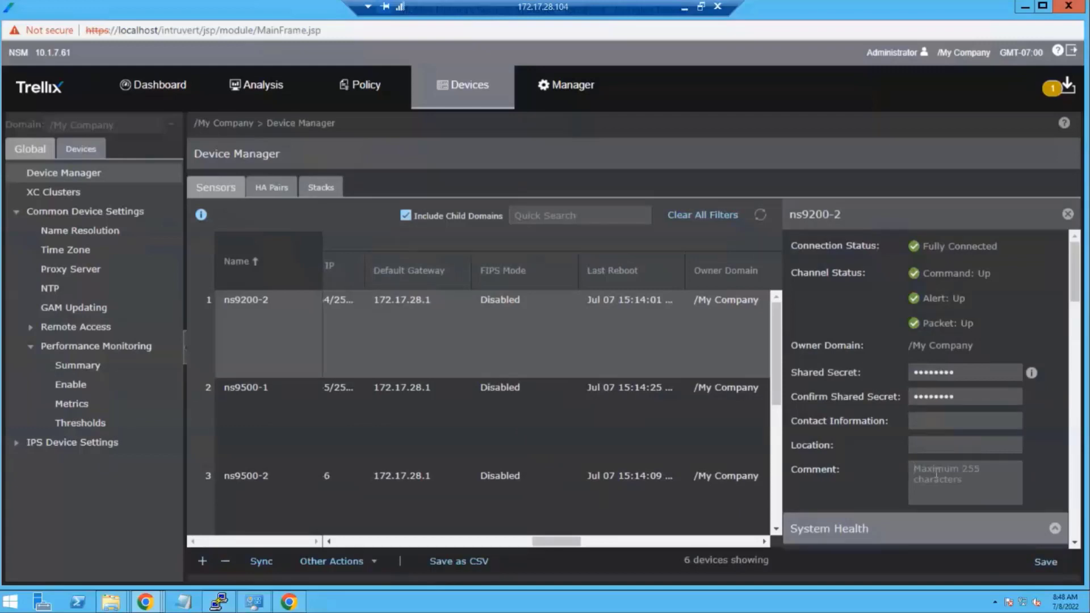
pyautogui.click(1068, 214)
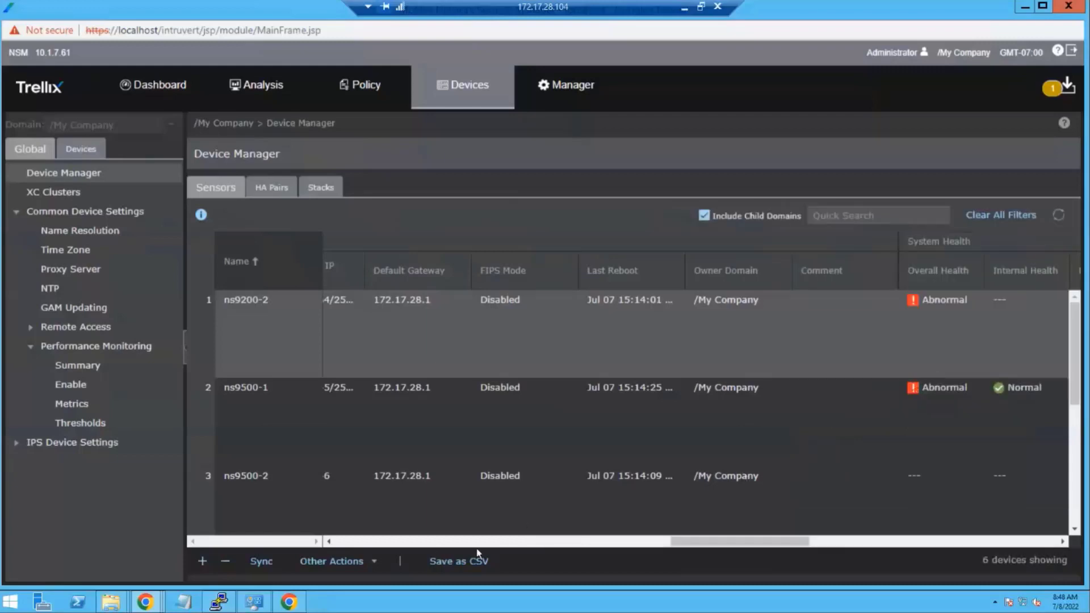
pyautogui.moveTo(723, 545); pyautogui.dragTo(796, 543)
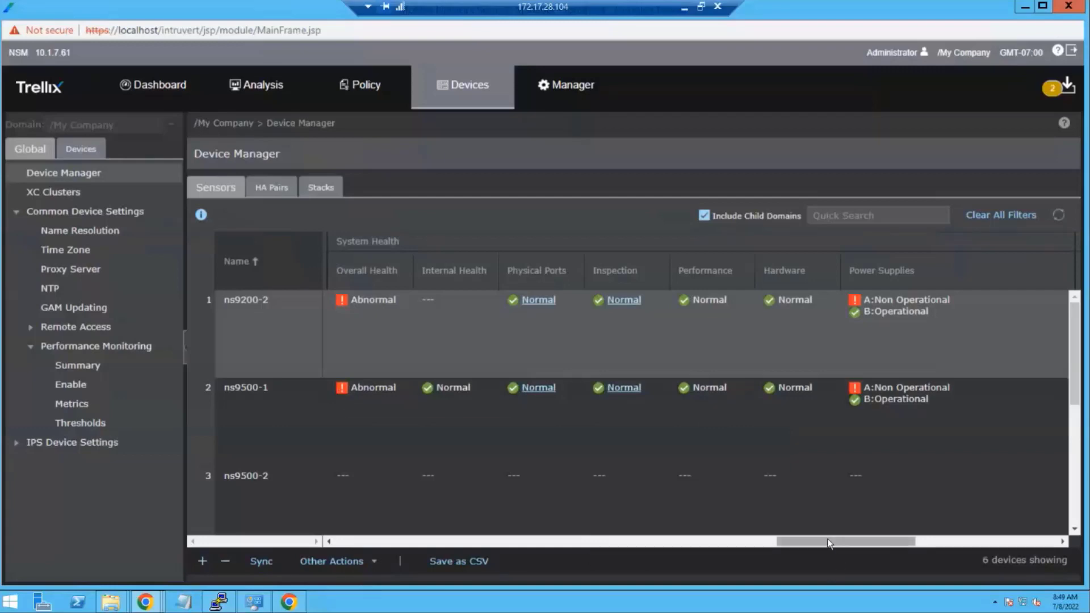
pyautogui.moveTo(828, 540); pyautogui.dragTo(942, 547)
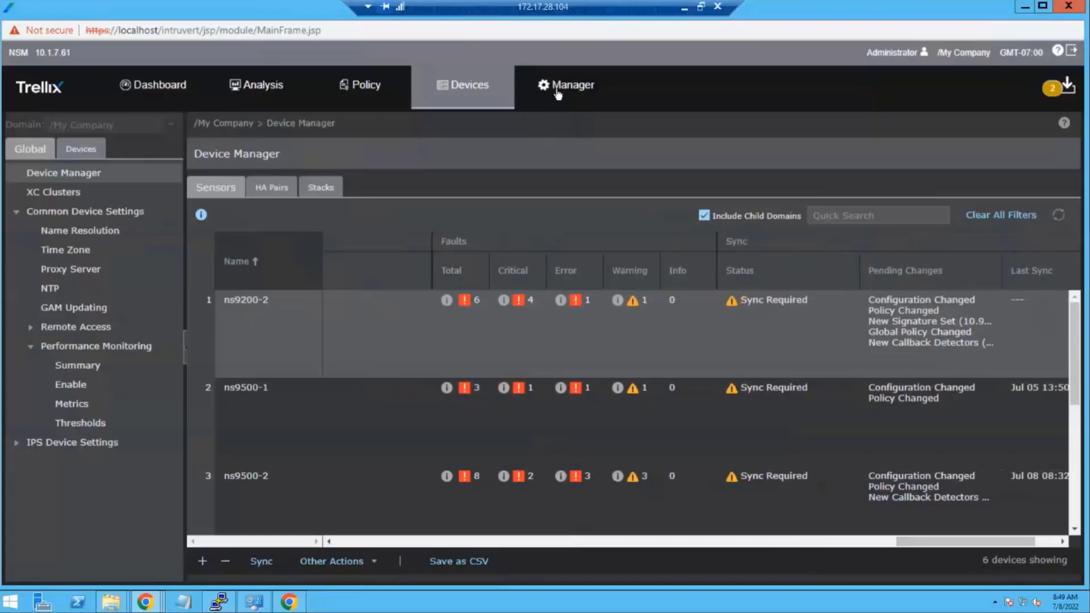
pyautogui.click(448, 388)
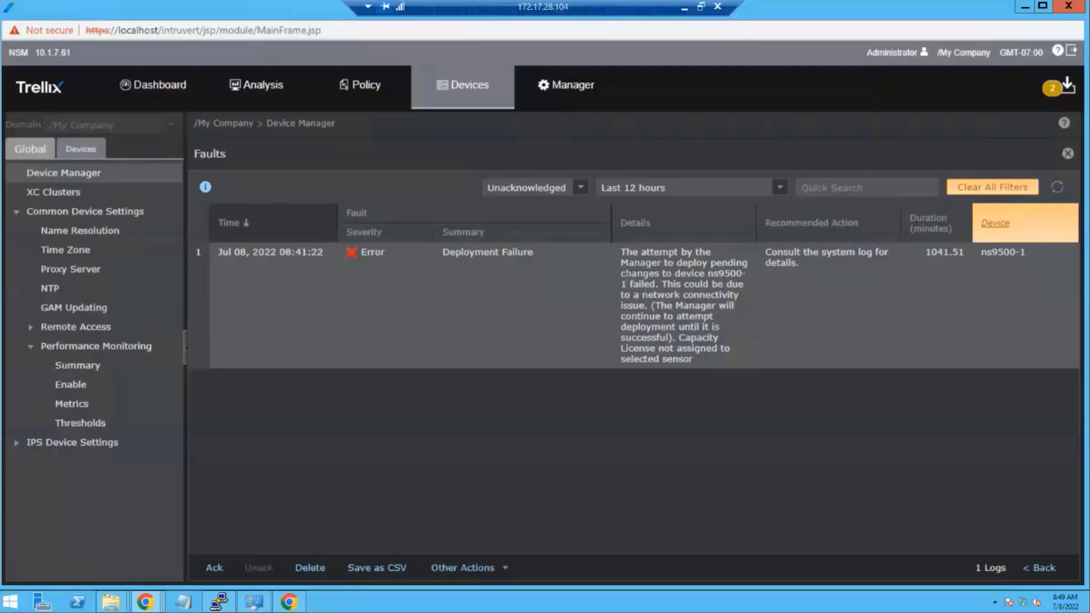
pyautogui.click(579, 188)
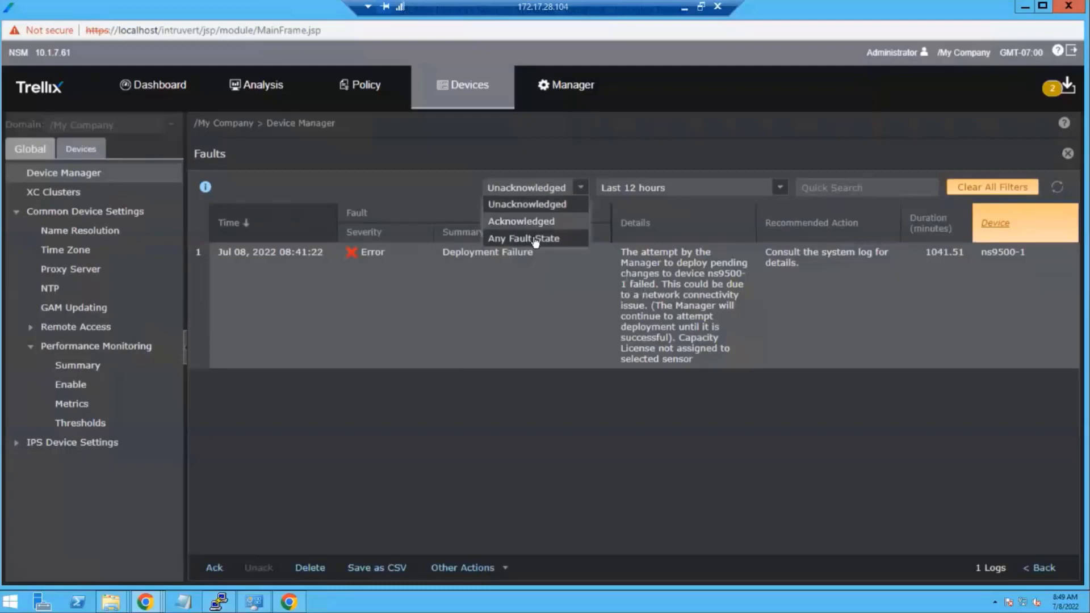
pyautogui.click(535, 237)
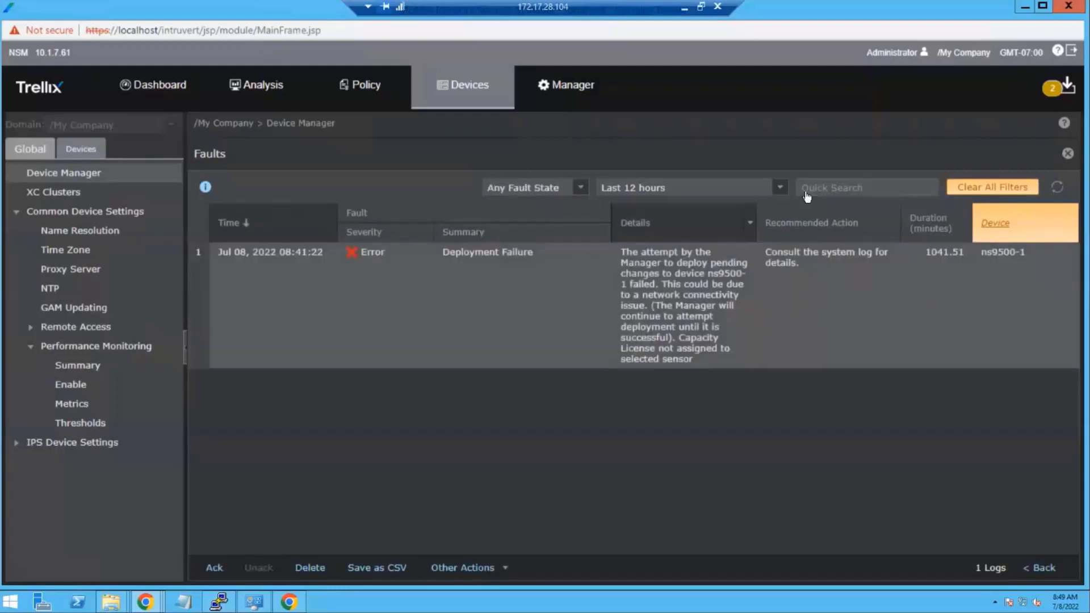
pyautogui.click(785, 188)
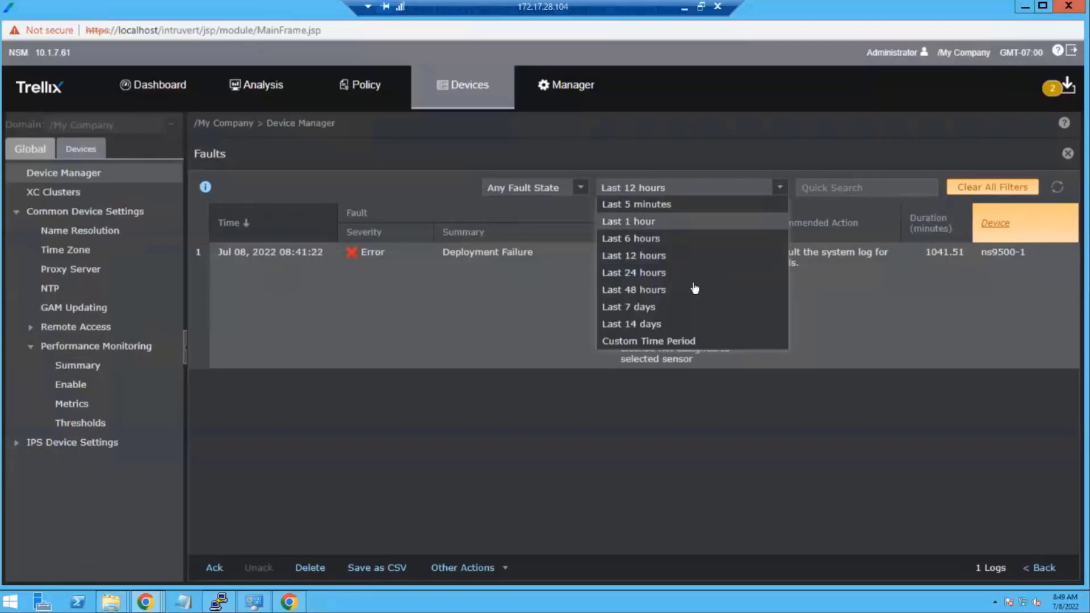
pyautogui.click(673, 324)
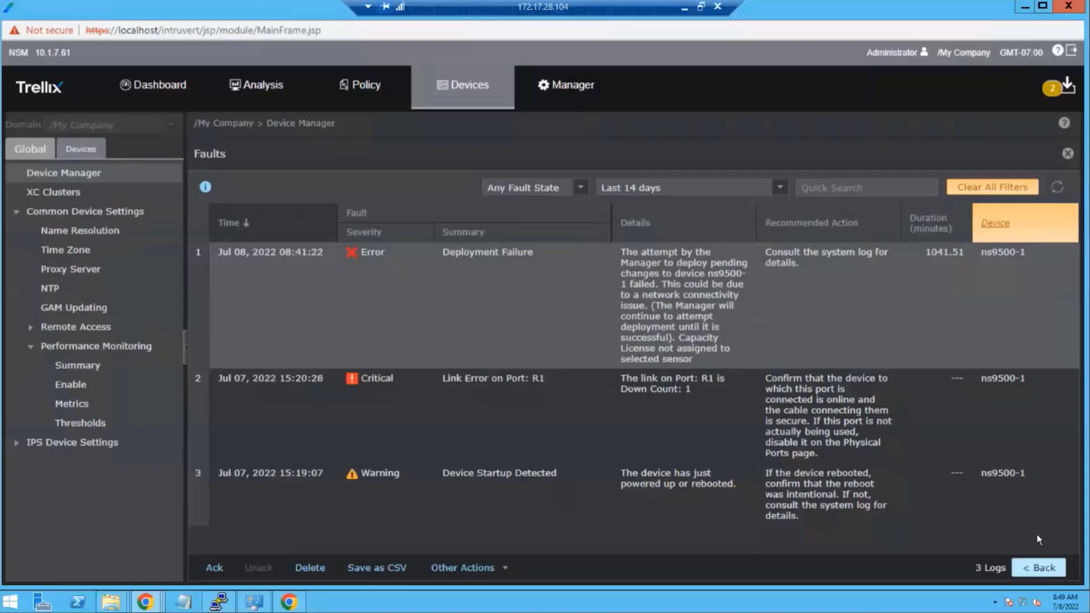
pyautogui.click(1043, 568)
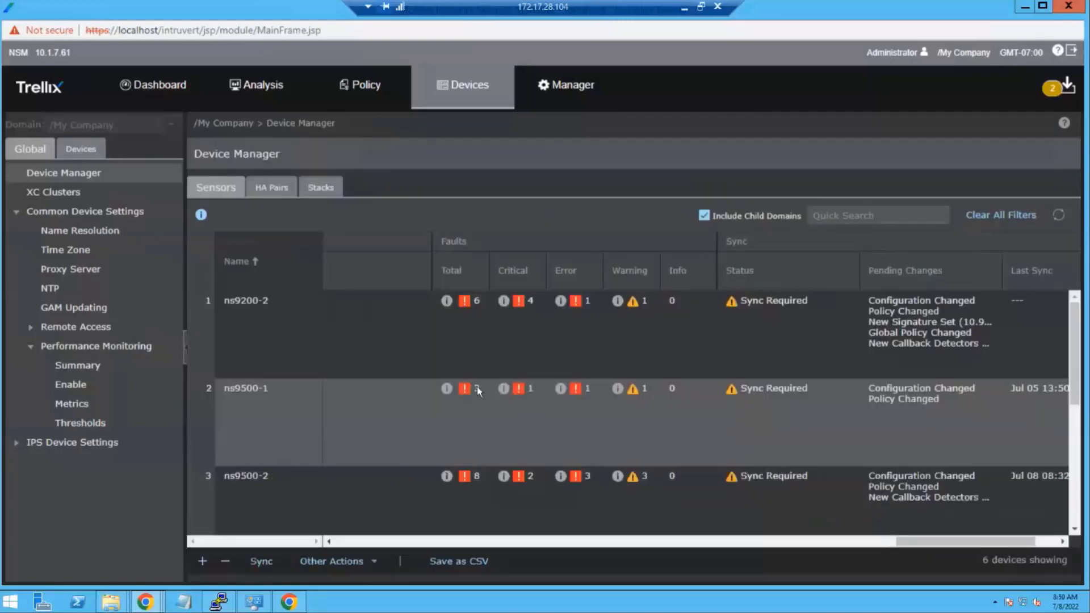
pyautogui.click(448, 388)
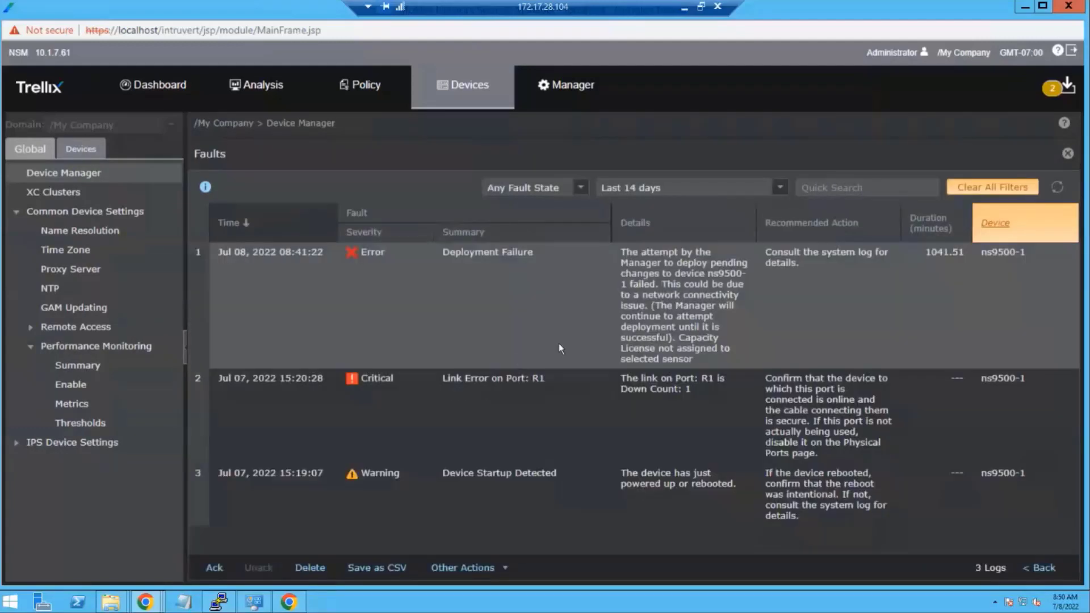
pyautogui.click(779, 191)
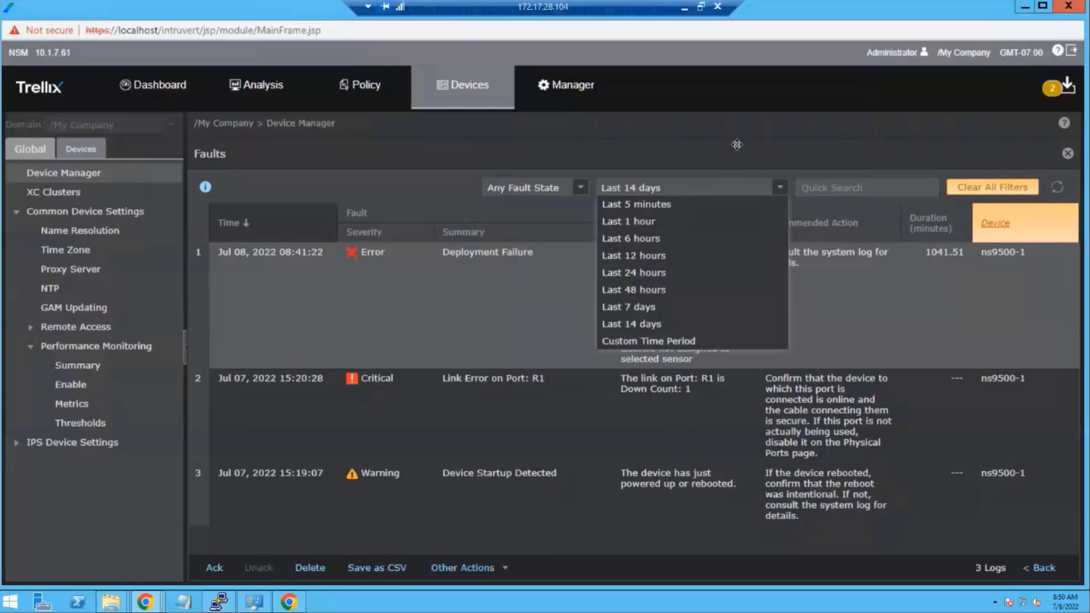
pyautogui.click(689, 411)
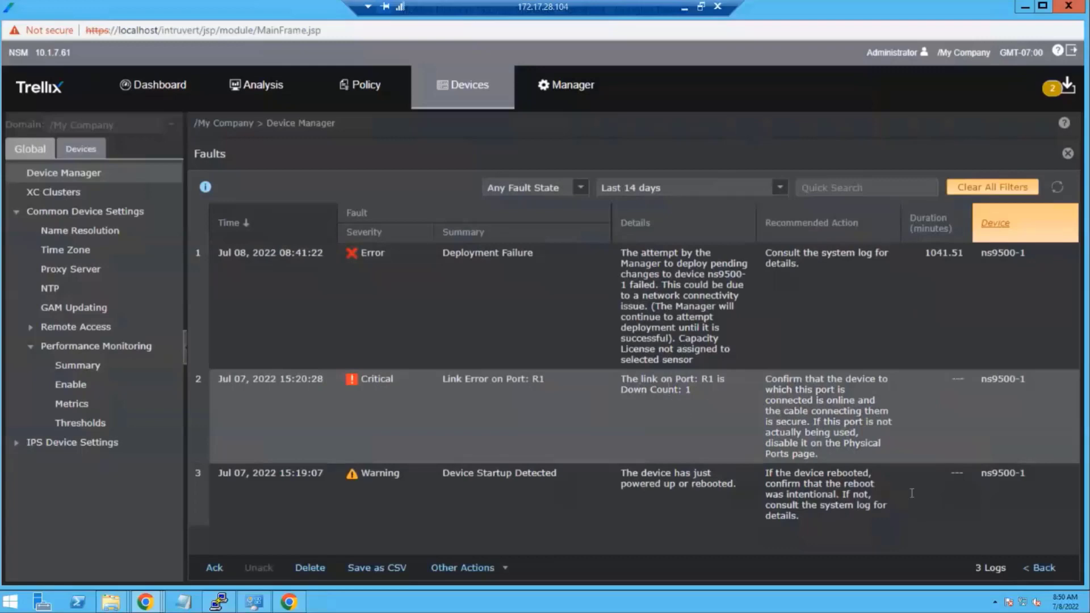
pyautogui.click(1044, 569)
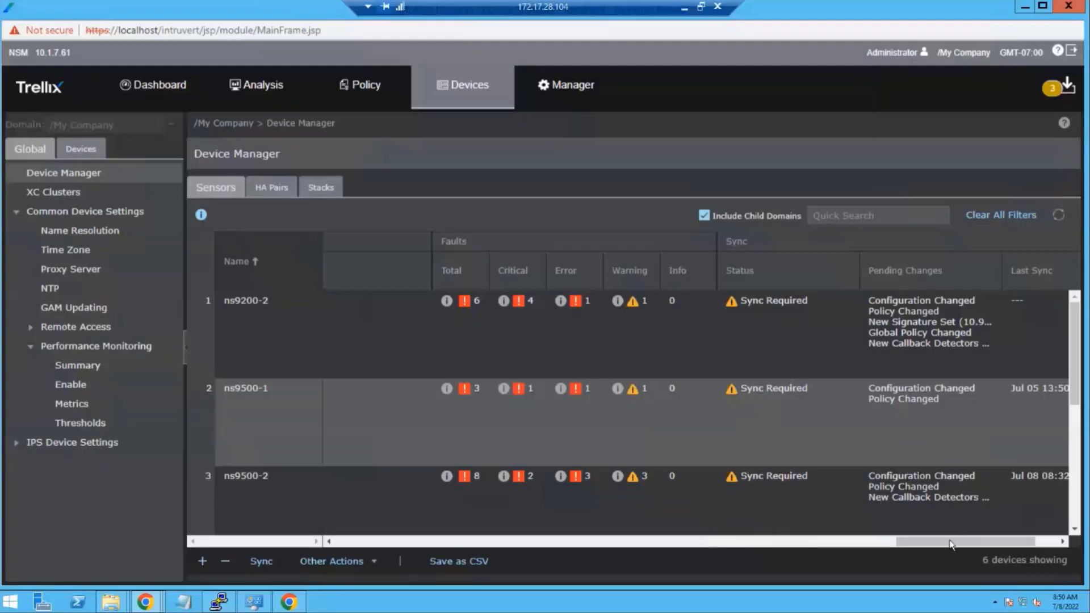
# - Select the three sensors and run a Bulk Sync with all update types included
pyautogui.moveTo(952, 545); pyautogui.dragTo(1007, 541)
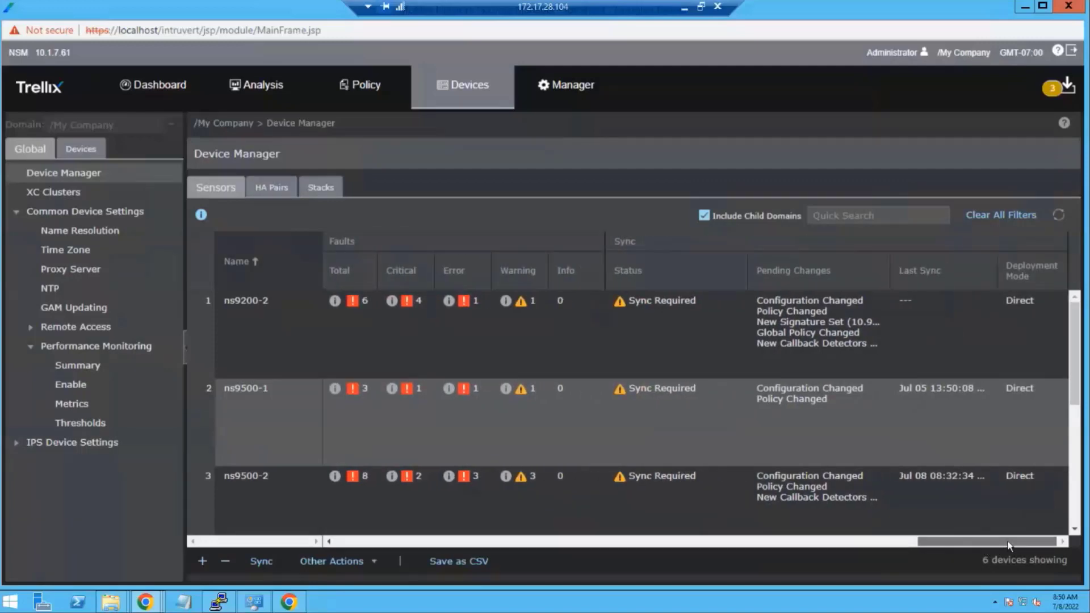
pyautogui.click(685, 349)
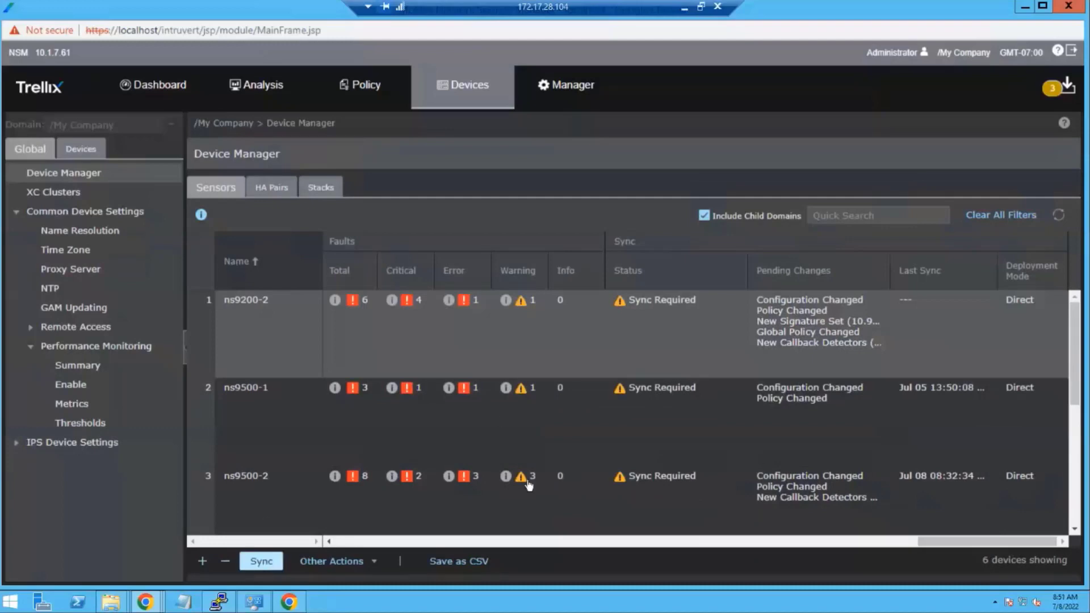
pyautogui.moveTo(687, 299); pyautogui.dragTo(760, 485)
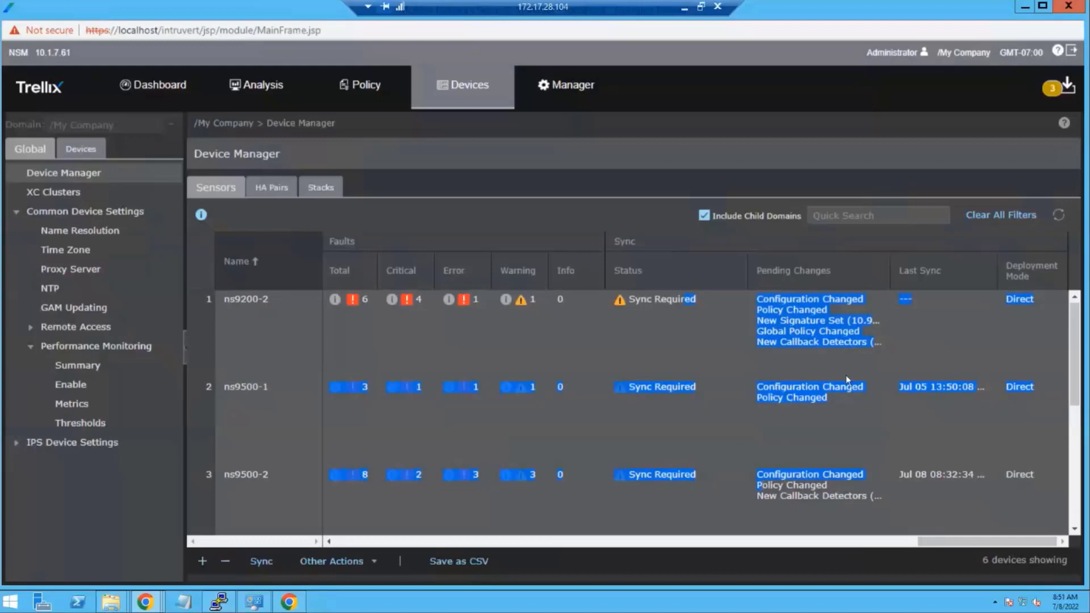
pyautogui.moveTo(999, 541); pyautogui.dragTo(230, 520)
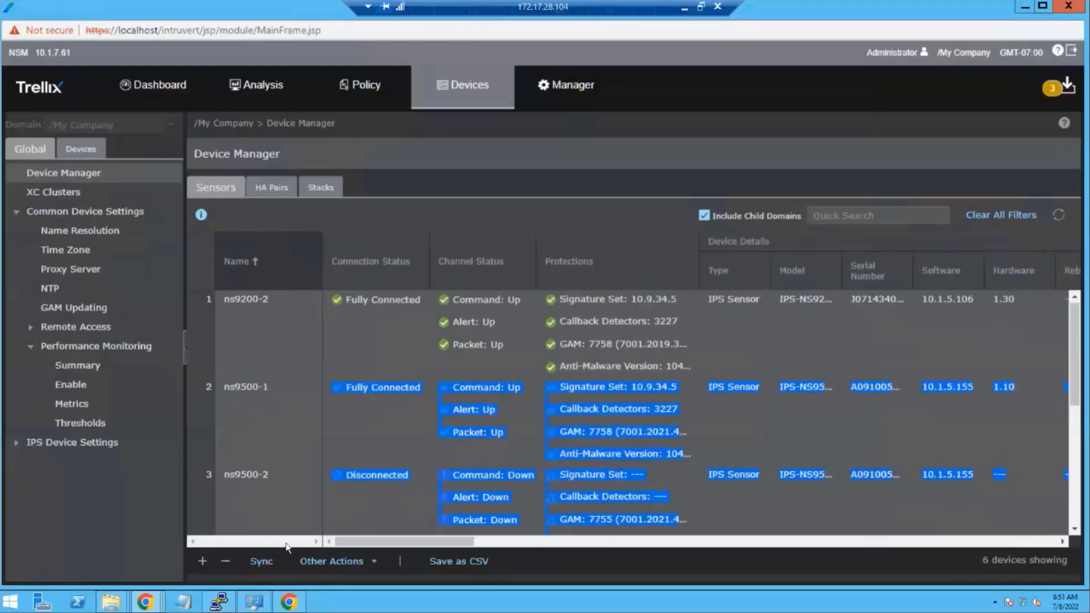
pyautogui.click(262, 561)
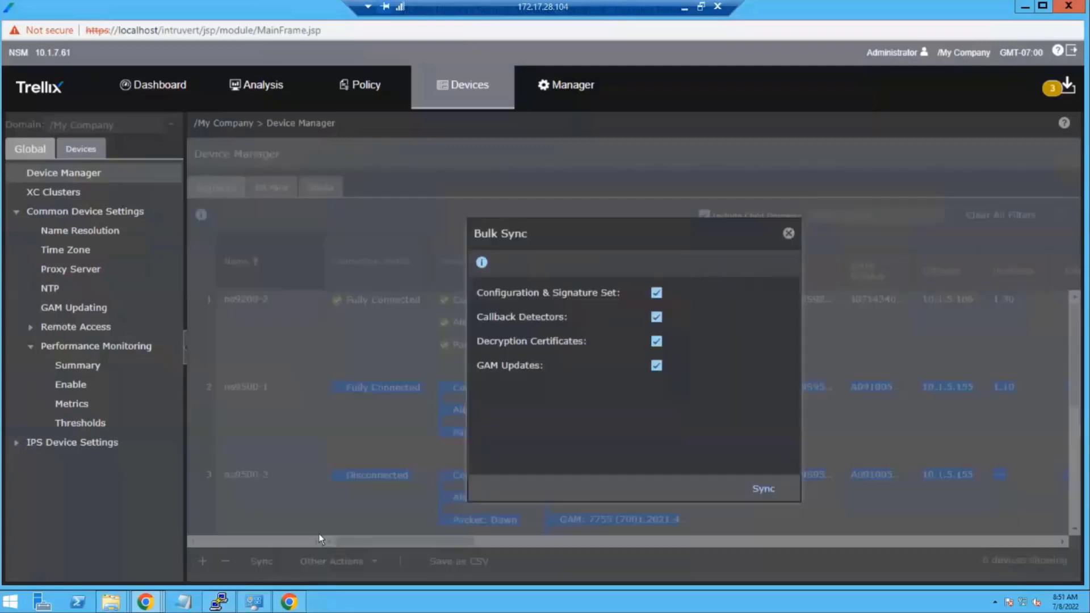
pyautogui.click(769, 492)
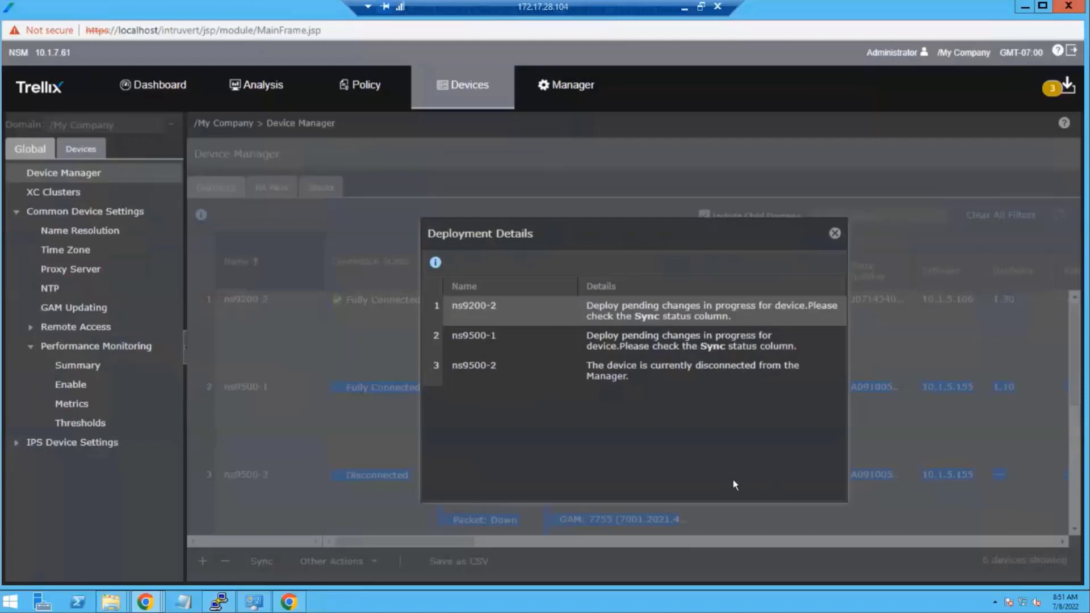
pyautogui.click(834, 233)
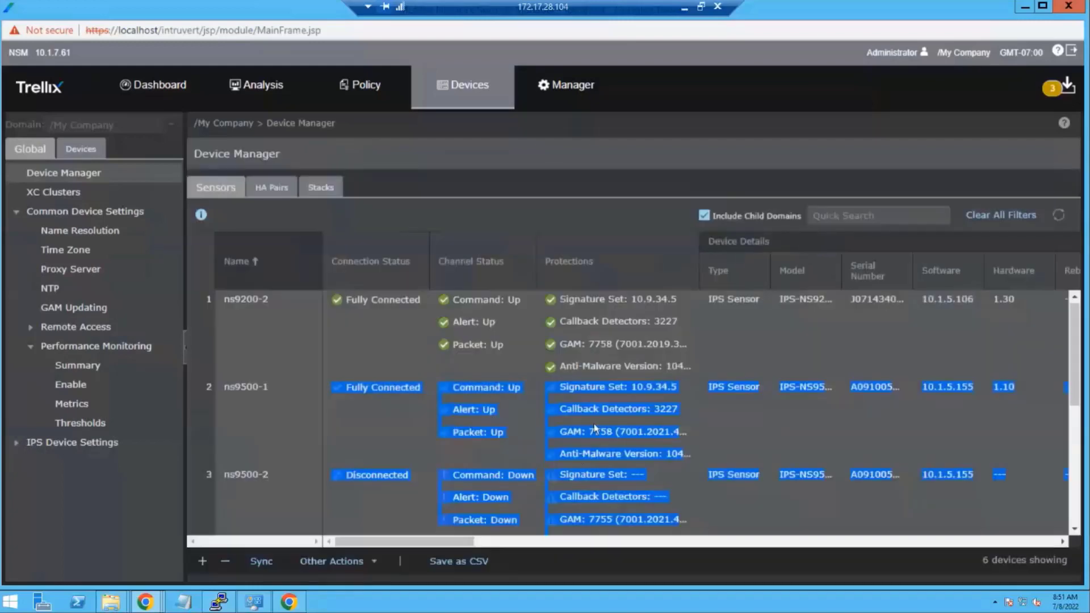
pyautogui.click(533, 491)
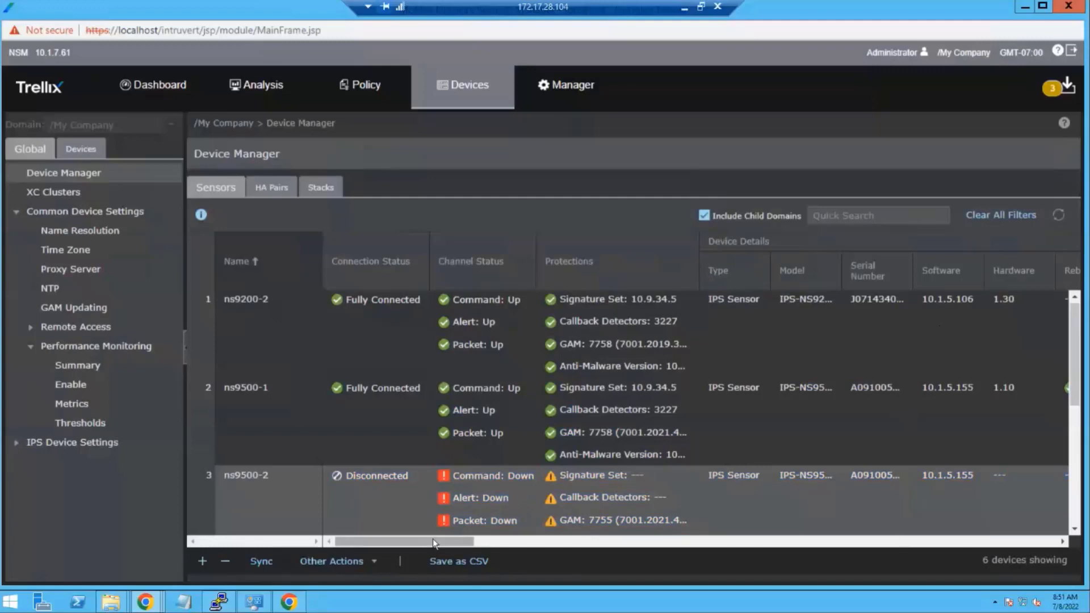
# - Refresh the sensor list and check that ns9200-2, ns9500-1 and ns9500-2 are Fully Connected
pyautogui.moveTo(433, 540); pyautogui.dragTo(1086, 548)
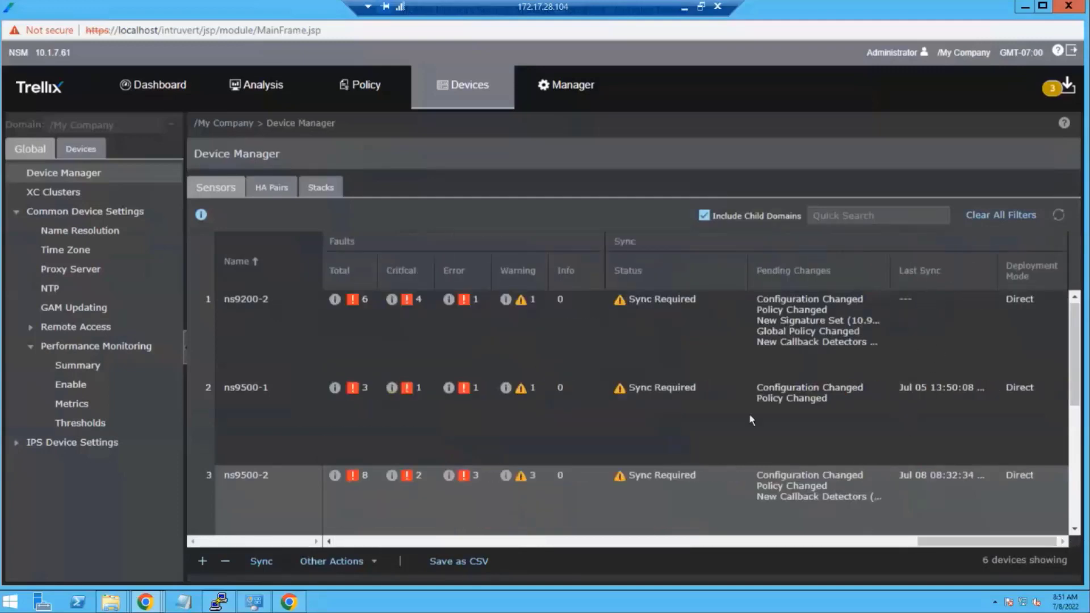
pyautogui.click(1058, 214)
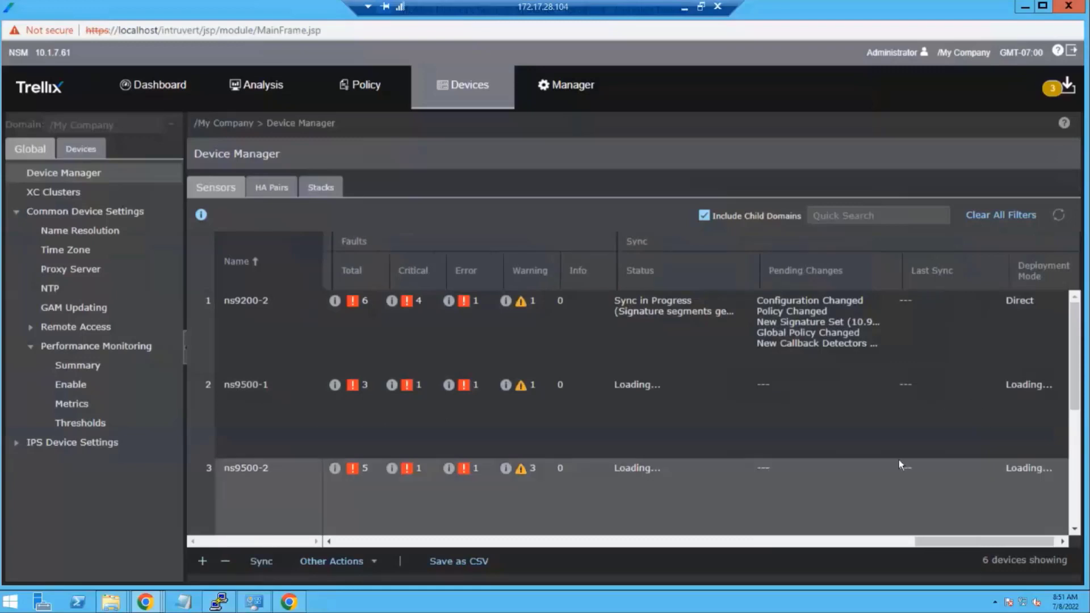
pyautogui.moveTo(957, 543); pyautogui.dragTo(375, 542)
pyautogui.scroll(-5, 397, 494)
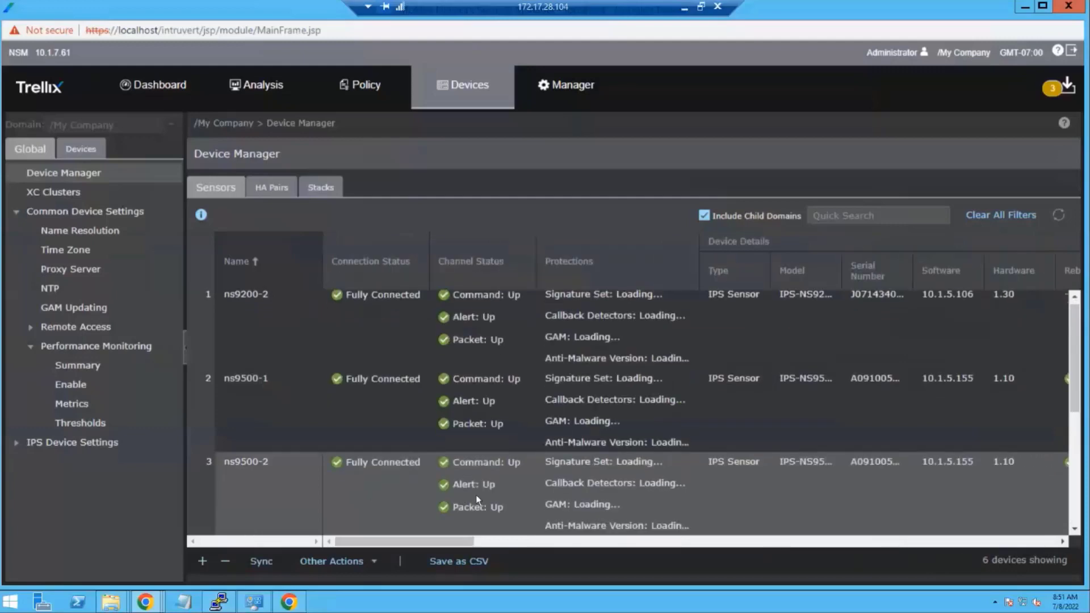
pyautogui.scroll(5, 407, 470)
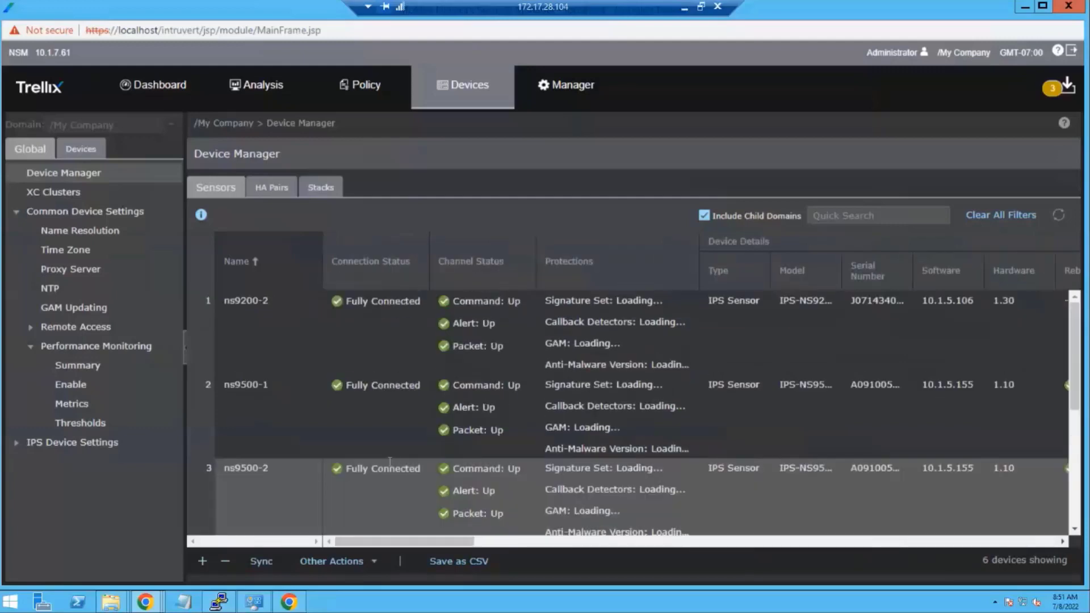
# - Sync ns9500-2 with Configuration & Signature Set included and dismiss the deployment details
pyautogui.click(261, 562)
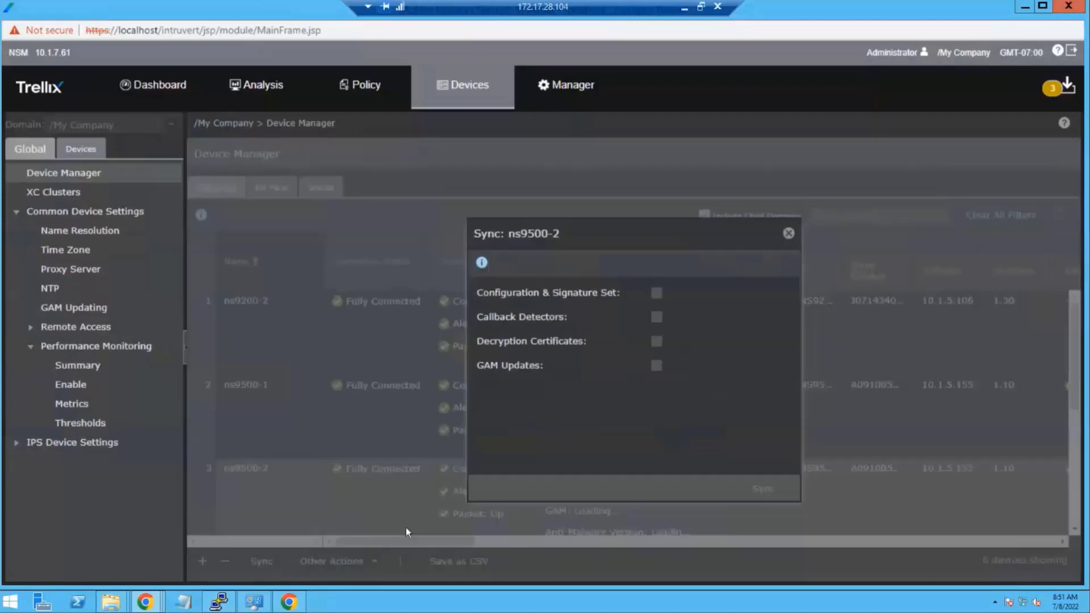
pyautogui.click(658, 293)
pyautogui.click(766, 489)
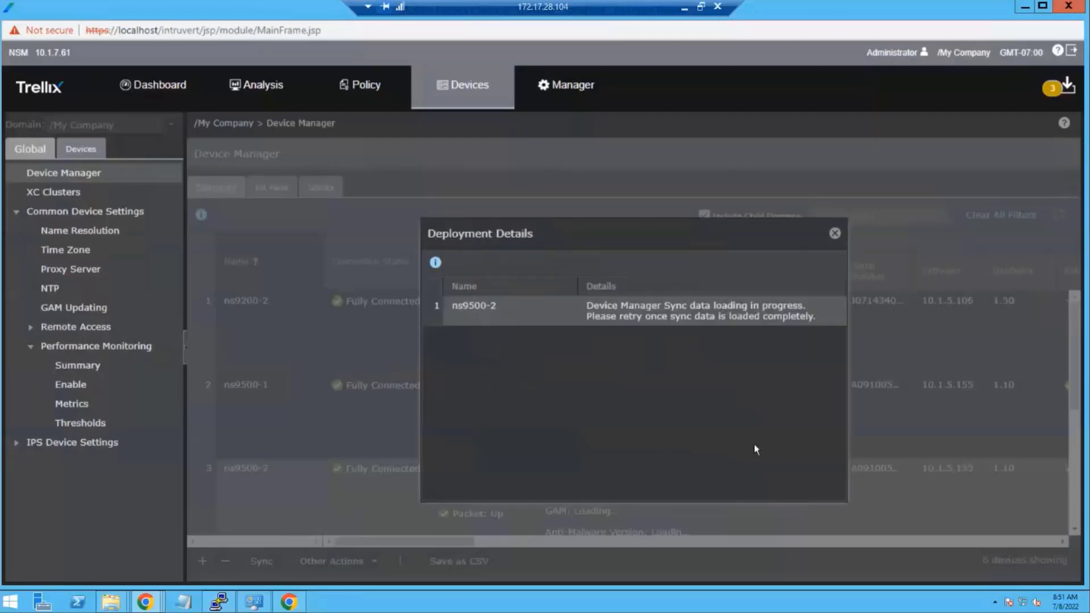
pyautogui.click(835, 233)
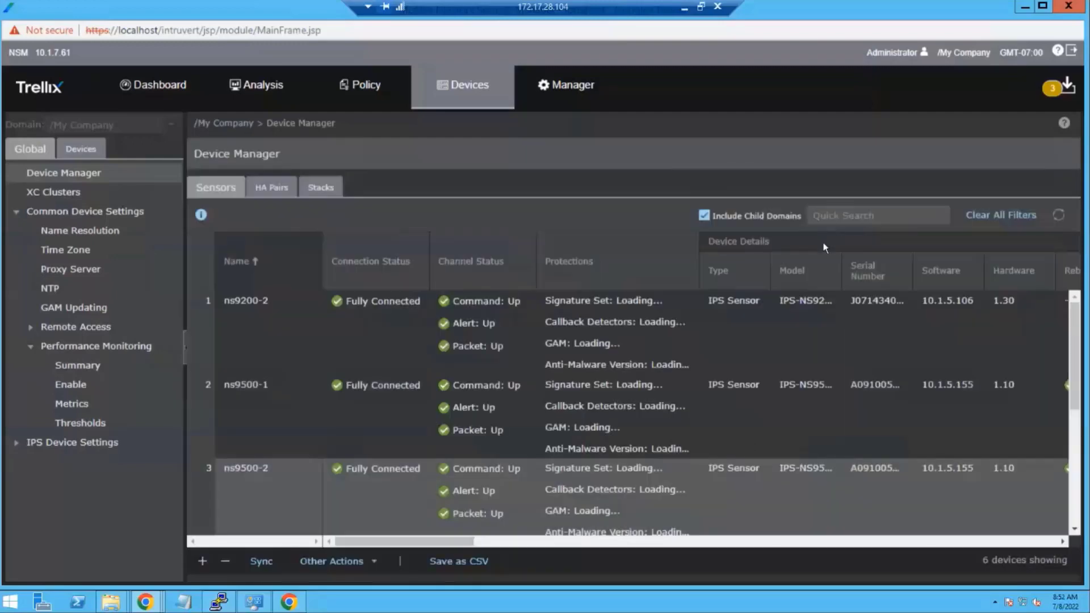
# - Scroll the sensor table to confirm all sensors show Signature Set 10.9.34.5
pyautogui.moveTo(412, 543); pyautogui.dragTo(995, 543)
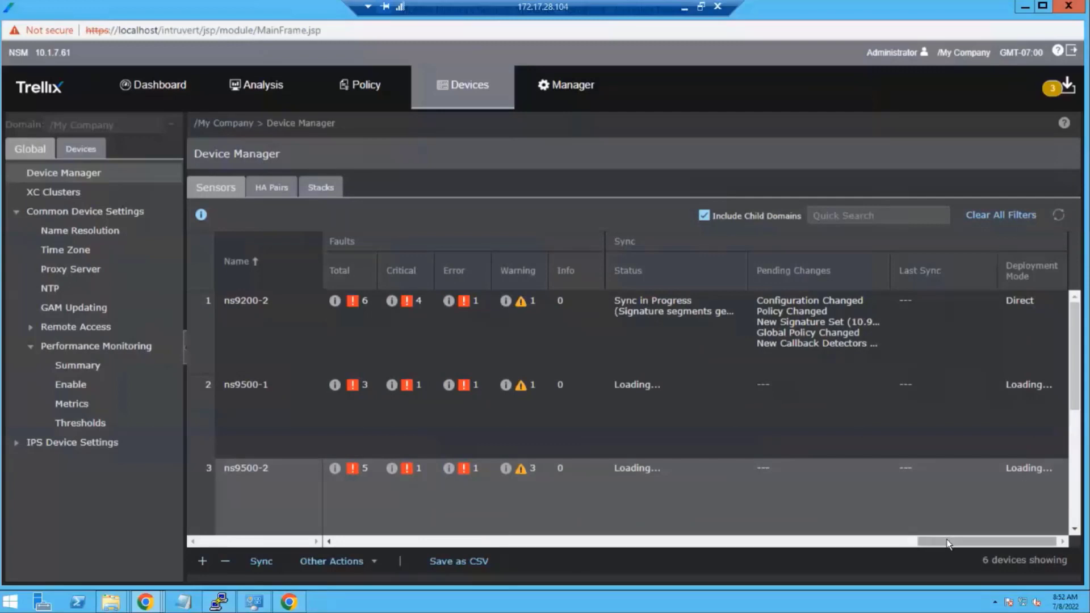
pyautogui.moveTo(946, 542); pyautogui.dragTo(341, 513)
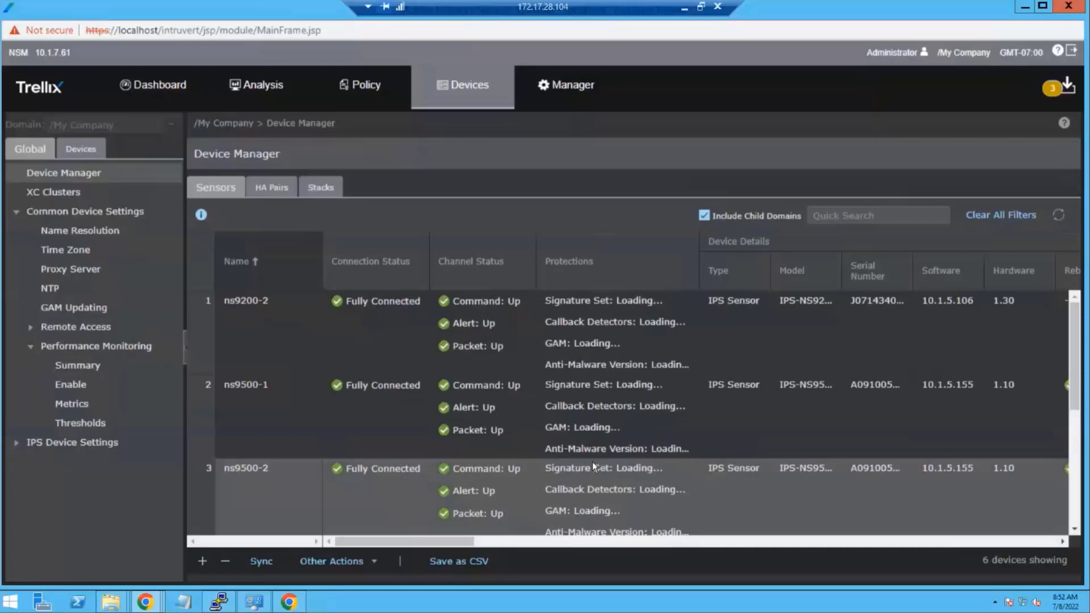
pyautogui.scroll(-3, 597, 467)
pyautogui.scroll(-3, 598, 463)
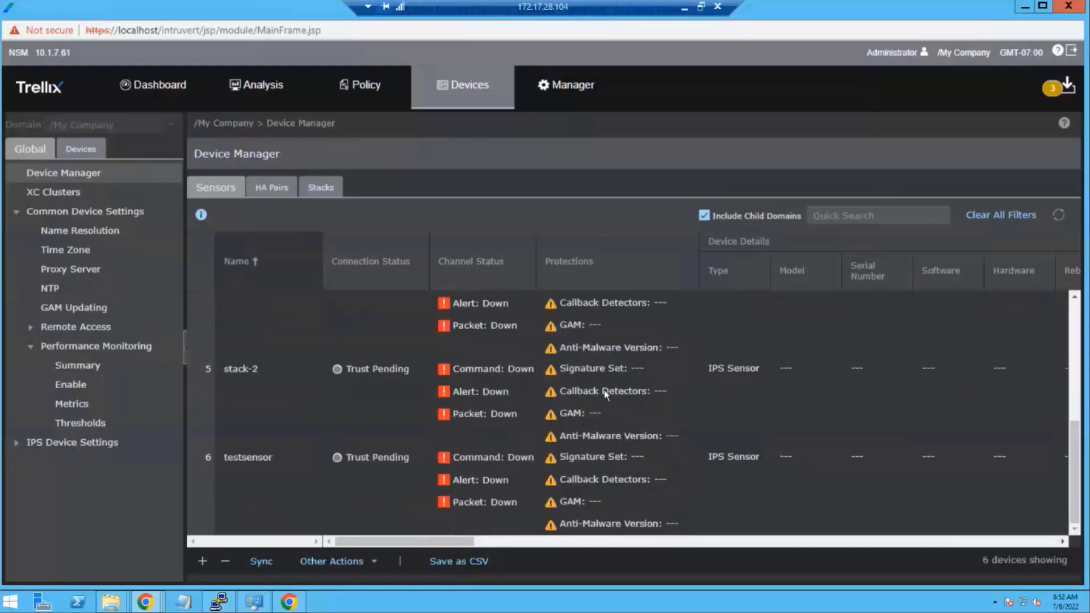
pyautogui.scroll(6, 611, 401)
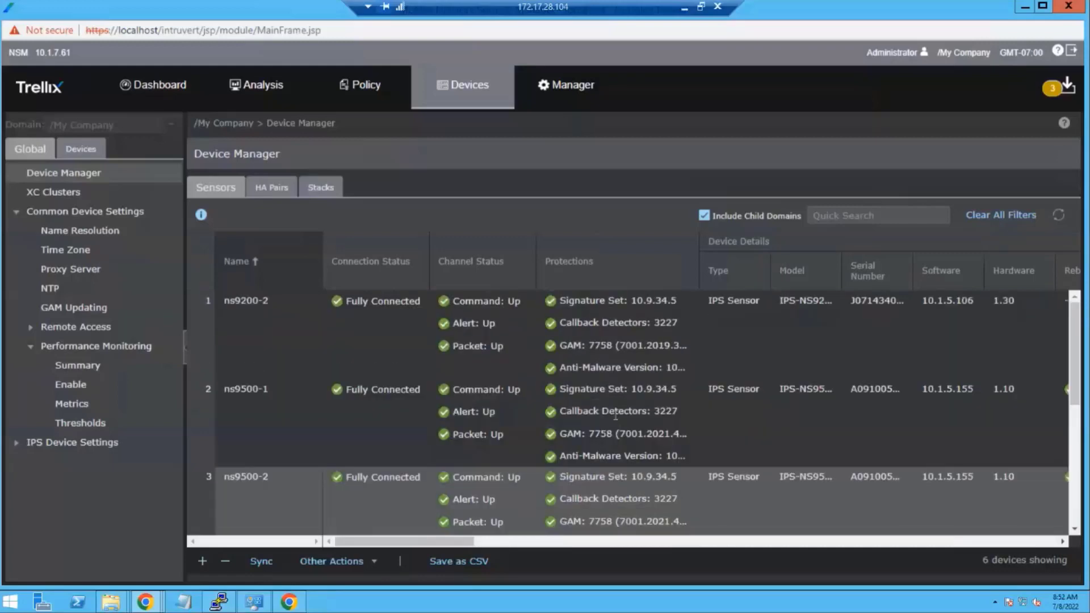
pyautogui.scroll(-3, 615, 416)
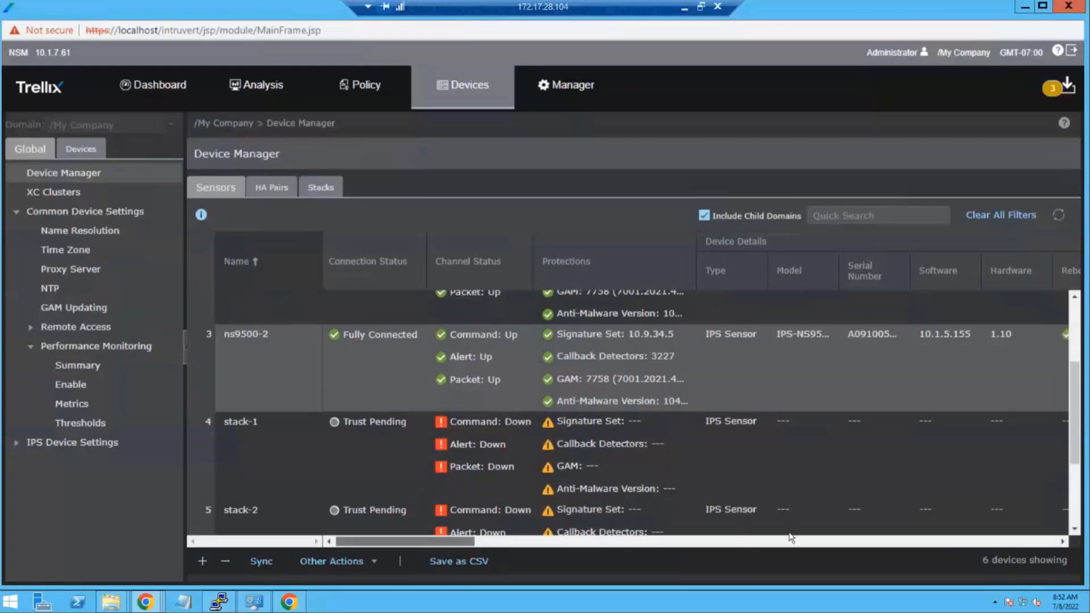
pyautogui.hscroll(10, 791, 537)
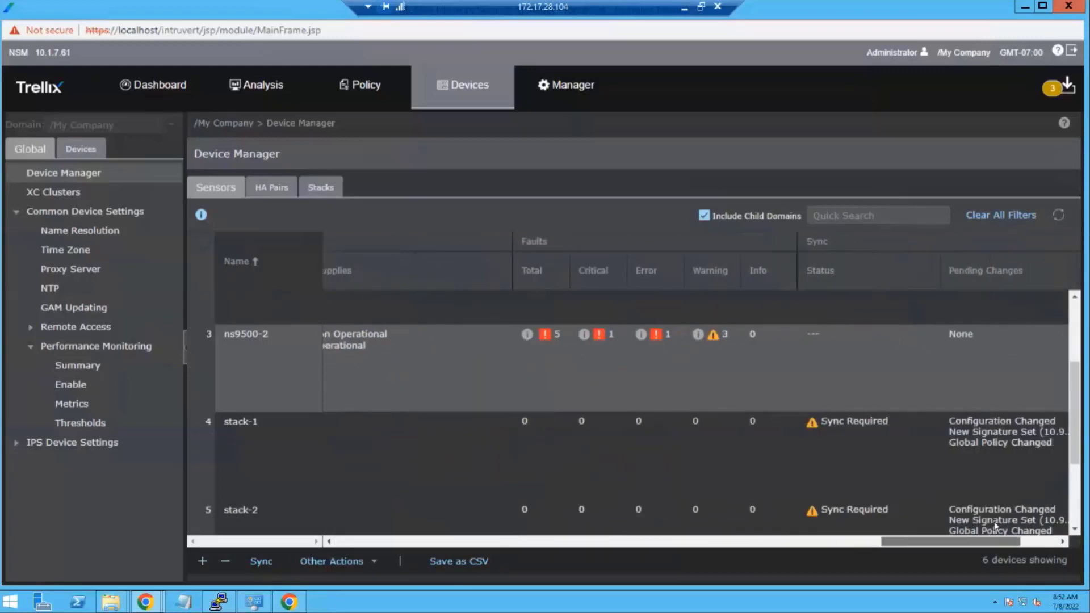
pyautogui.hscroll(3, 993, 522)
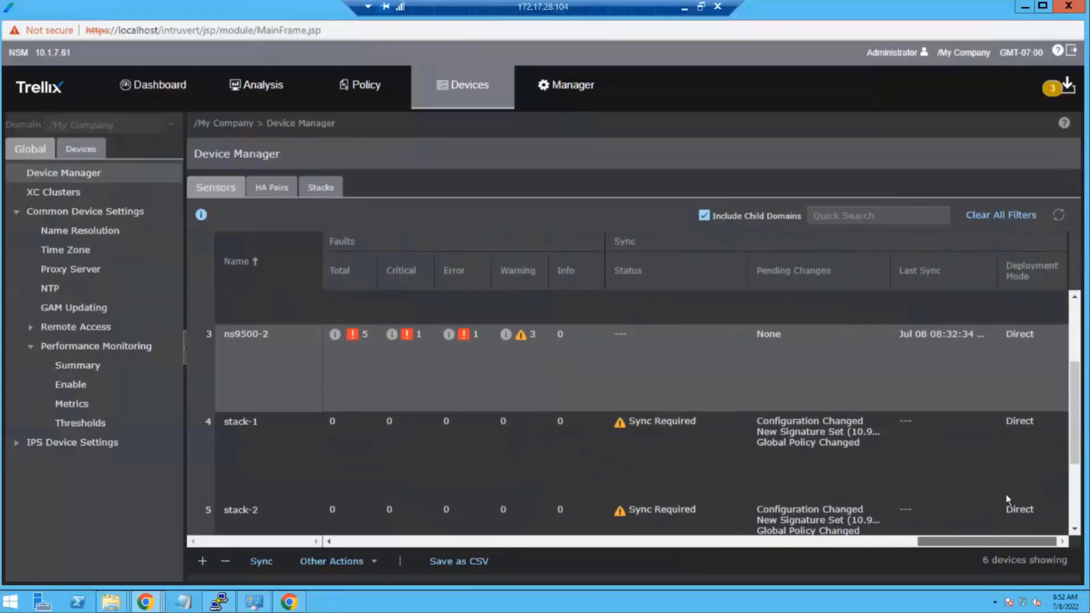
pyautogui.scroll(3, 984, 487)
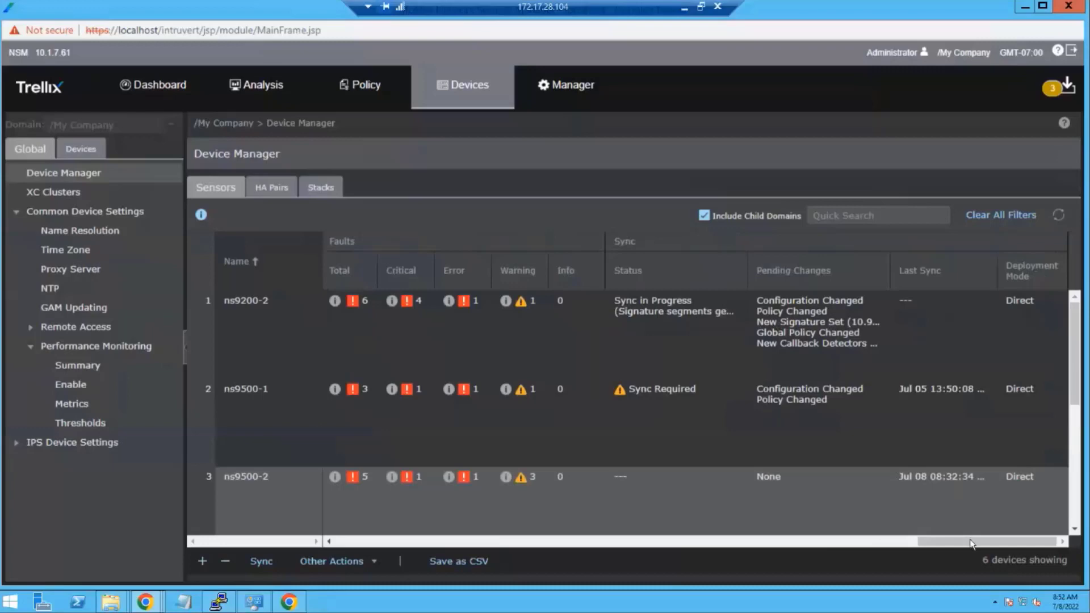
pyautogui.hscroll(-10, 789, 541)
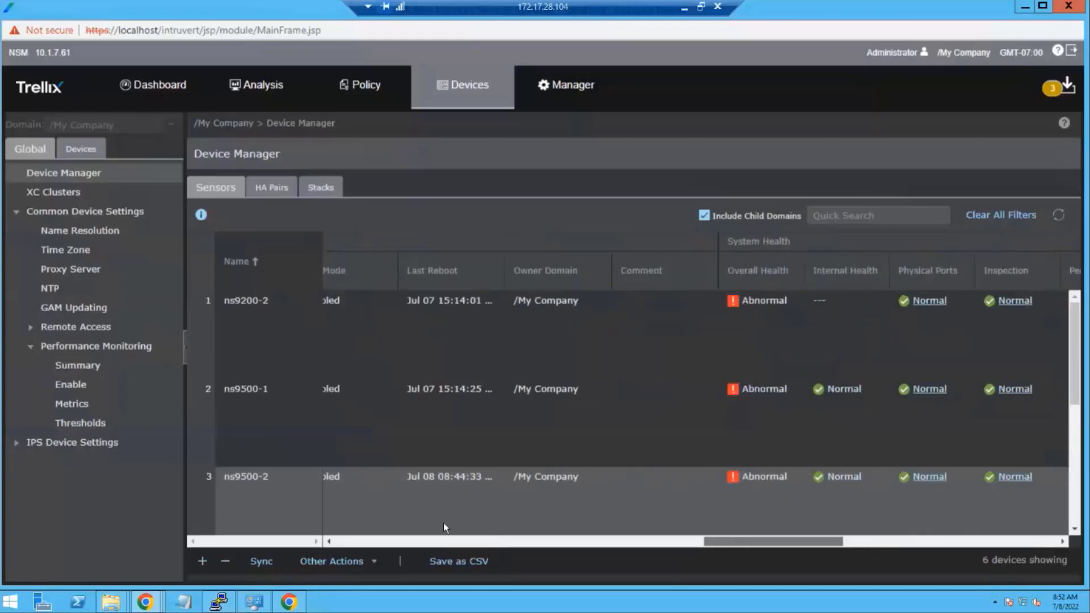
pyautogui.hscroll(-1, 309, 509)
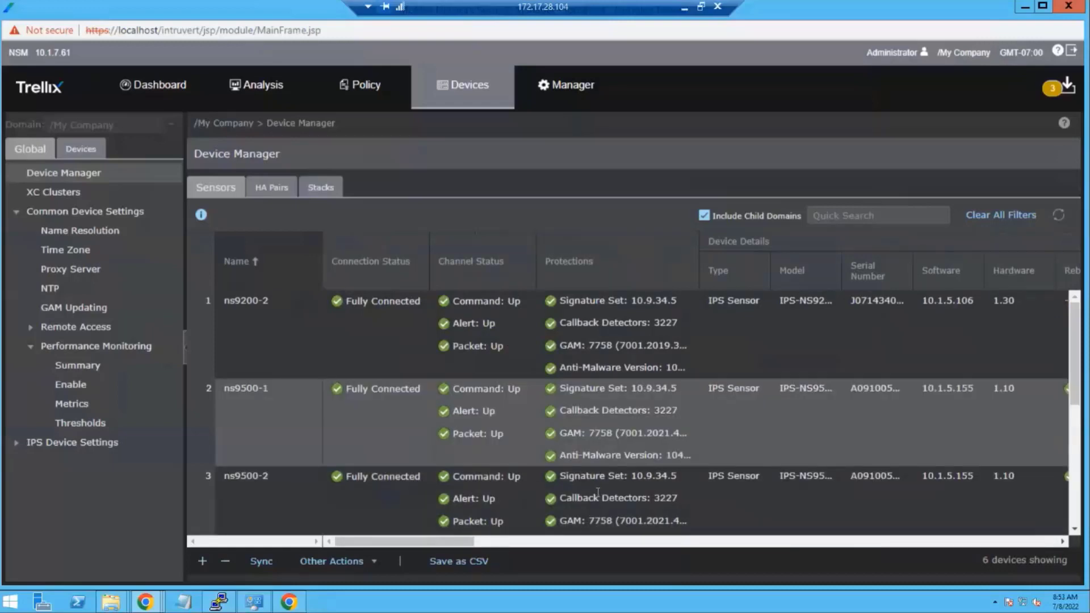
# - Bulk sync ns9500-1 and ns9500-2 with all four update types
pyautogui.moveTo(594, 433); pyautogui.dragTo(598, 491)
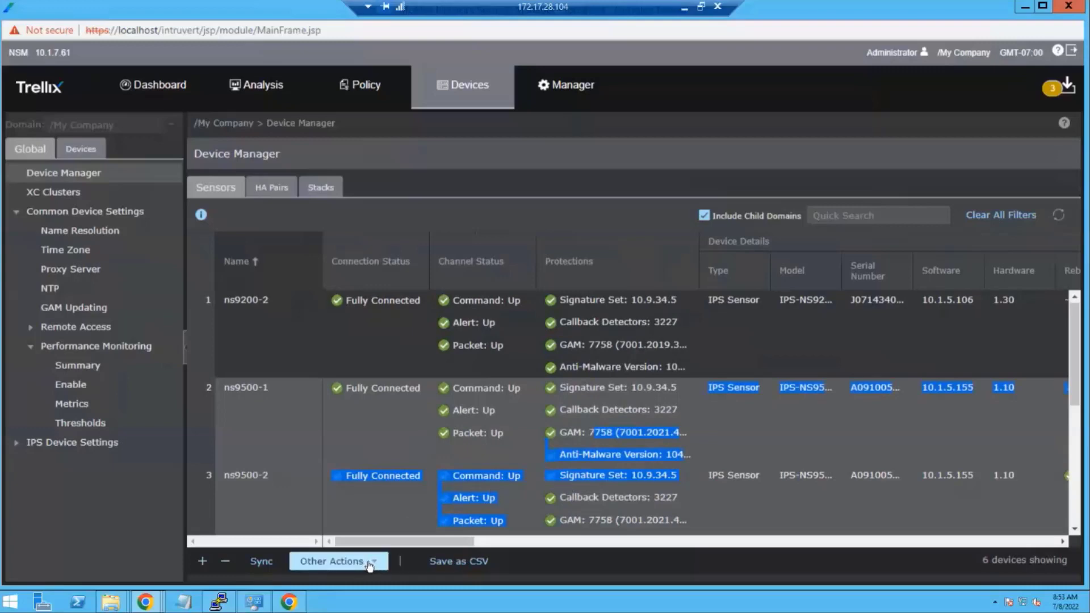
pyautogui.click(262, 561)
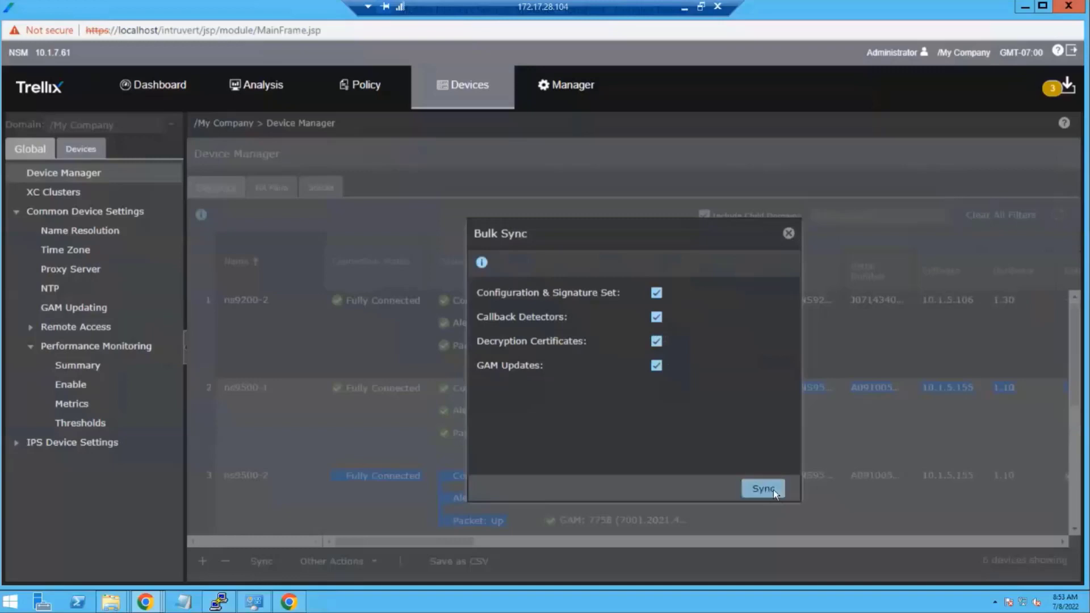
pyautogui.click(773, 489)
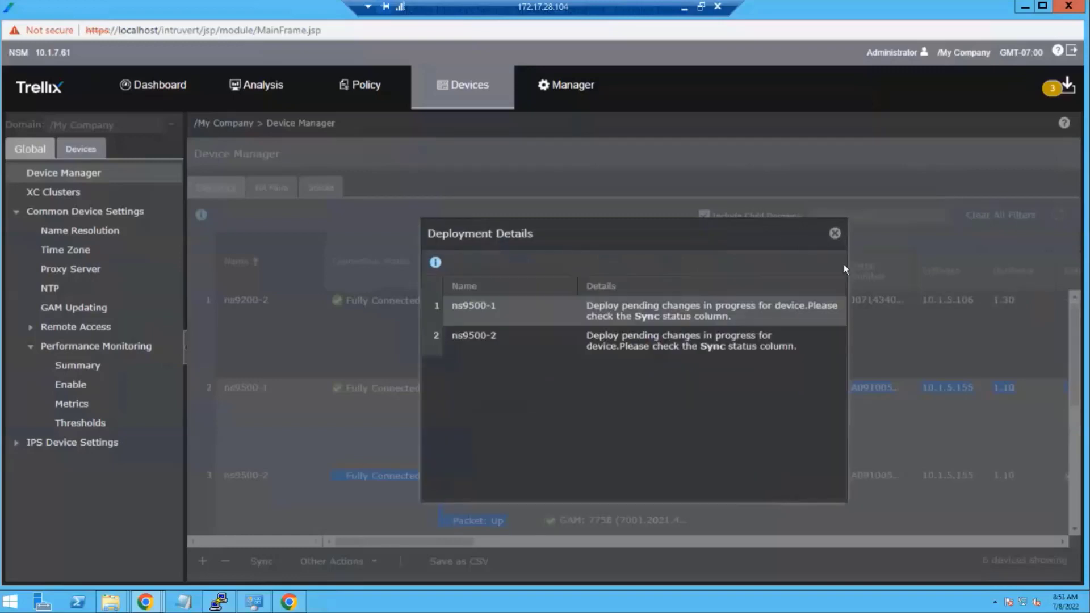
pyautogui.click(834, 233)
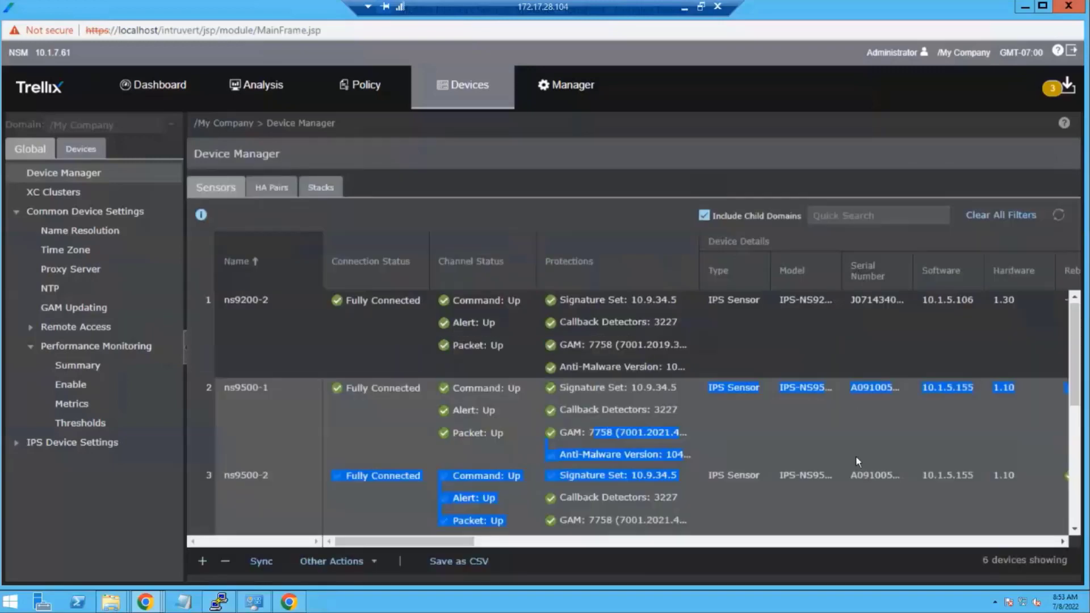
# - Refresh the sensor table and scroll across to the Sync status column
pyautogui.click(1059, 214)
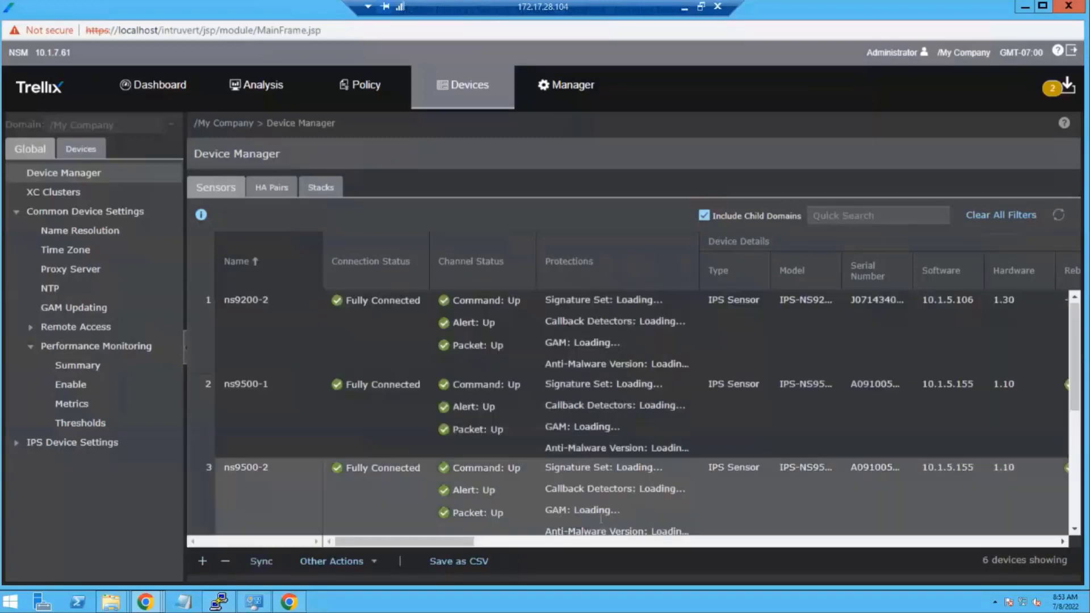
pyautogui.click(503, 542)
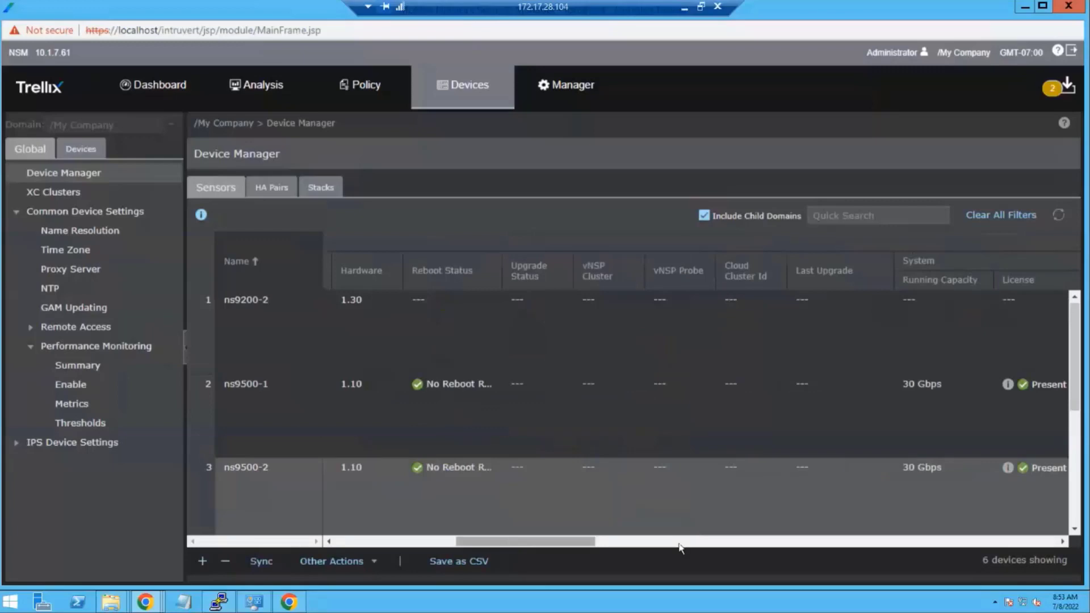
pyautogui.moveTo(679, 543); pyautogui.dragTo(1010, 534)
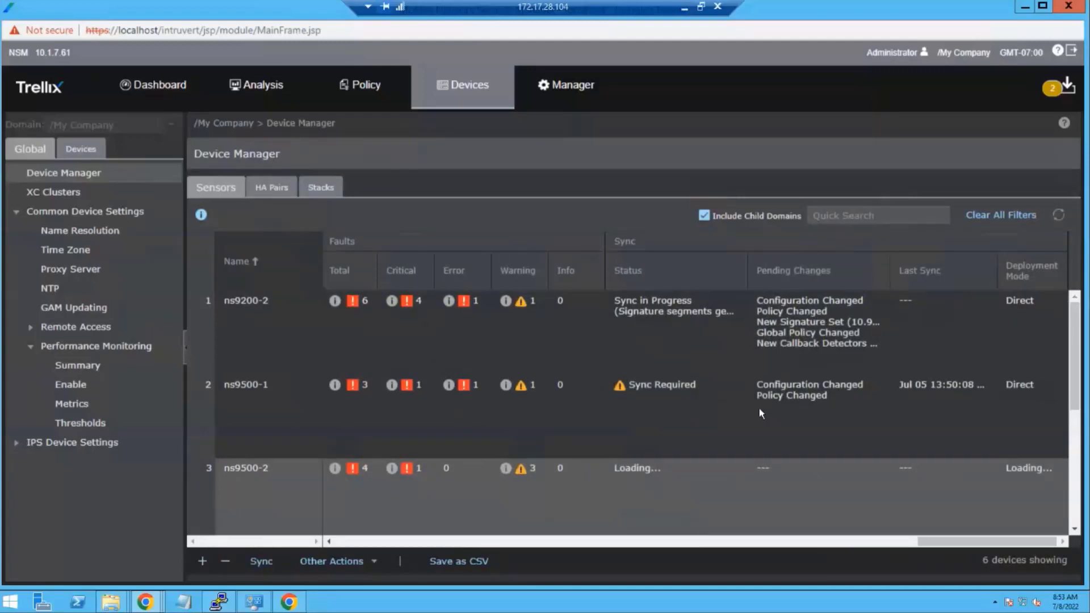
# - Open Manager > Troubleshooting > Logs to view the fault logs
pyautogui.click(571, 91)
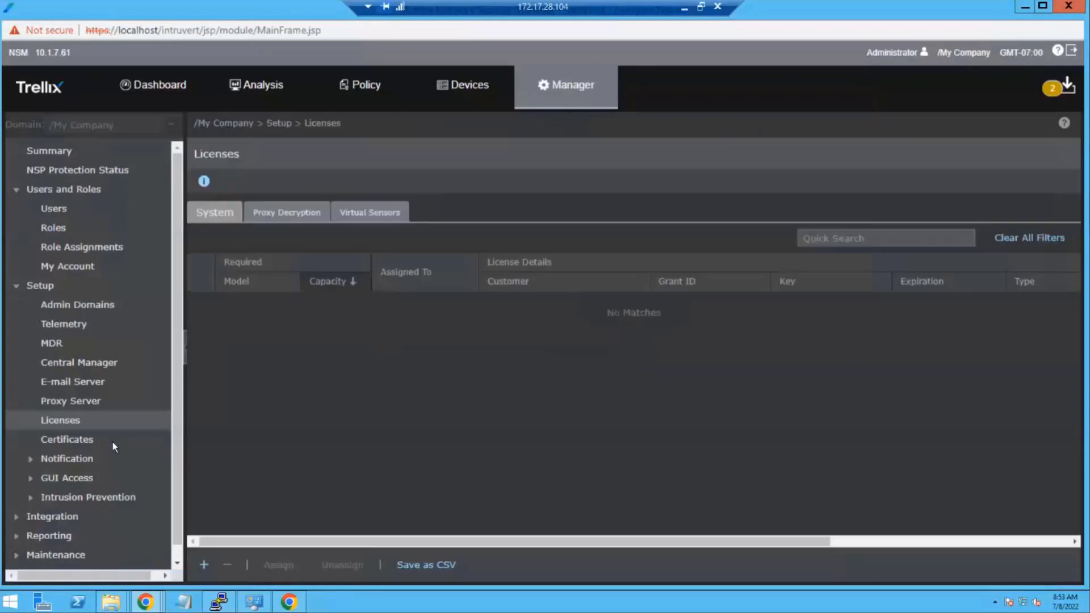
pyautogui.scroll(-1, 112, 443)
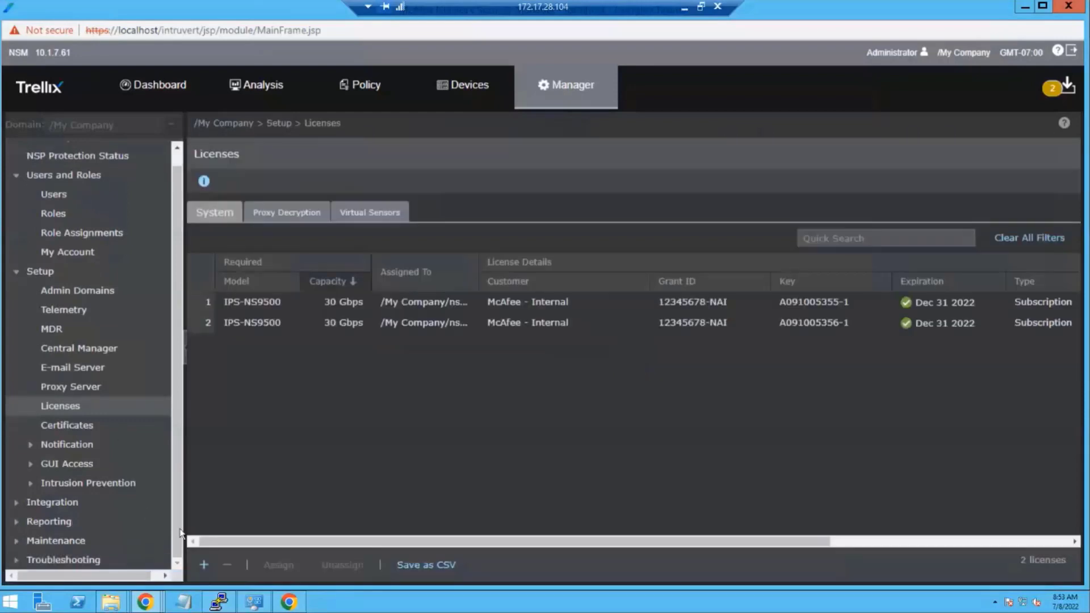
pyautogui.click(16, 560)
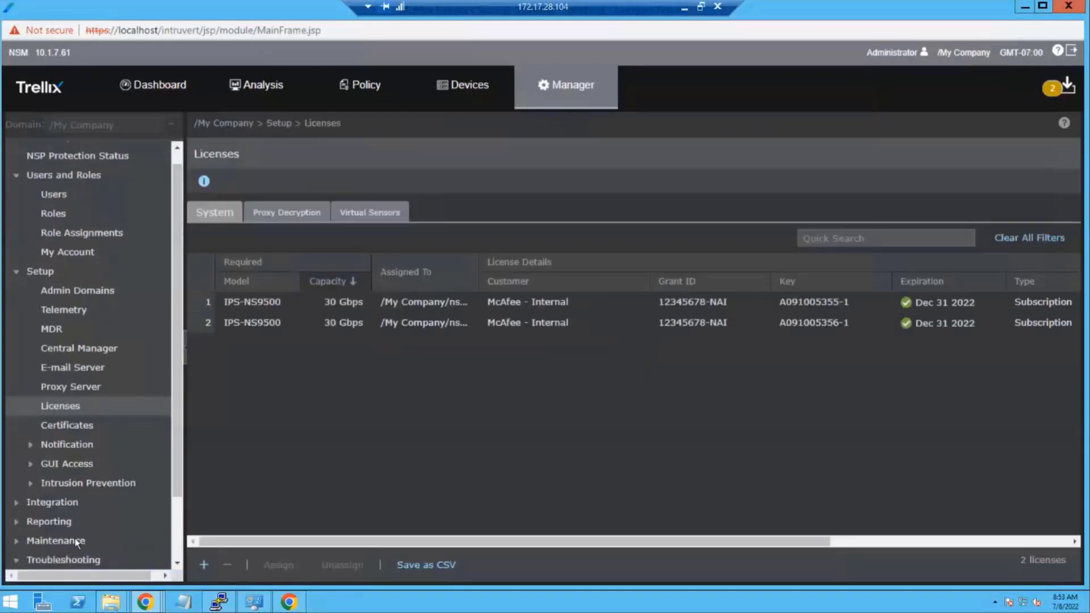
pyautogui.scroll(-3, 77, 542)
pyautogui.click(51, 560)
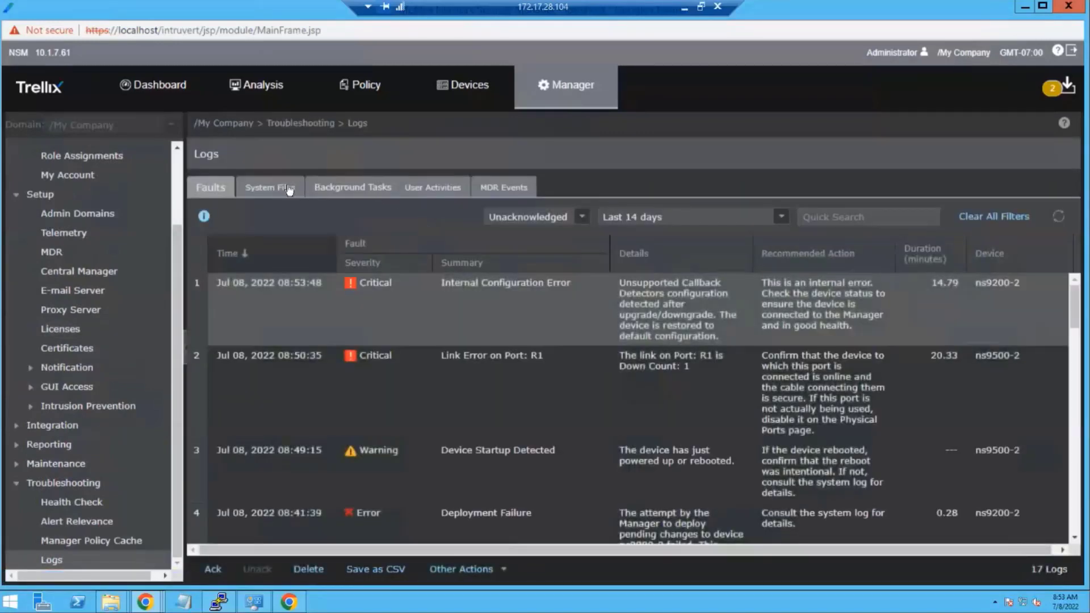
# - Review the Background Tasks log for signature and callback deployments, then return to Devices
pyautogui.click(353, 187)
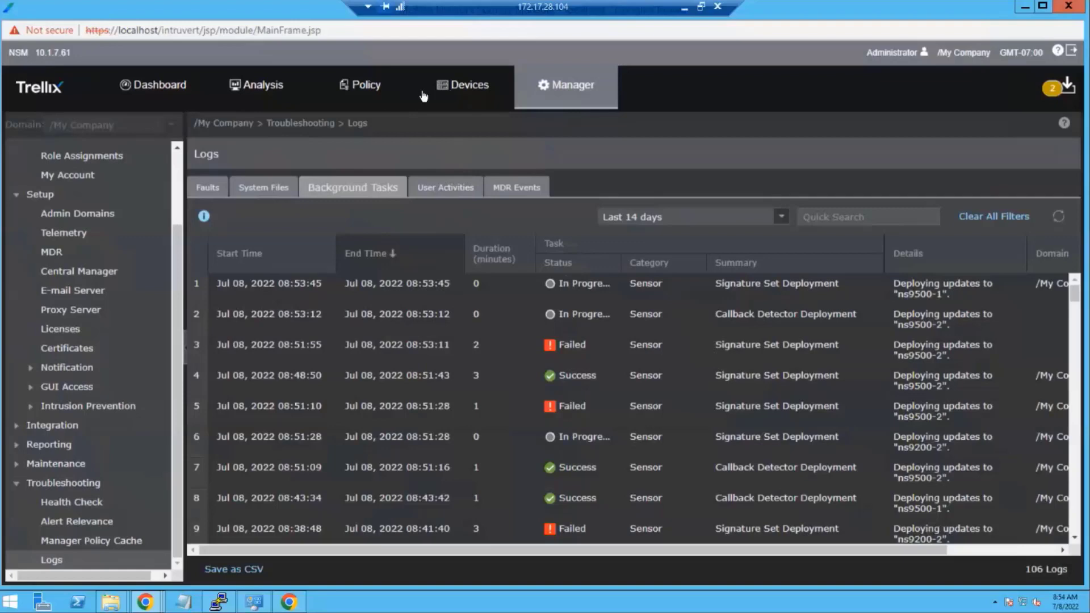
pyautogui.click(468, 88)
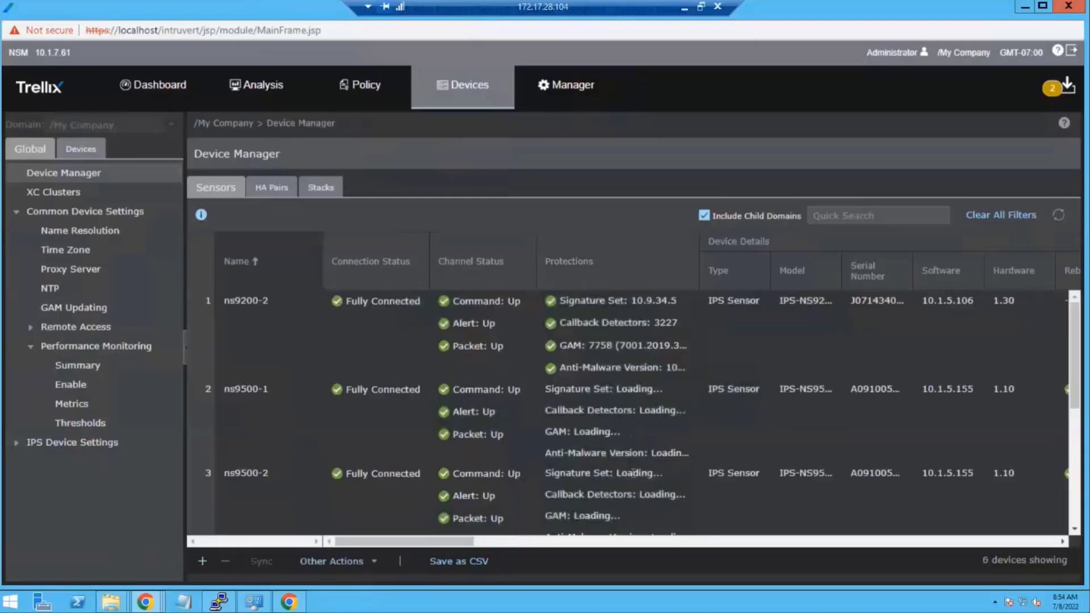
pyautogui.click(649, 542)
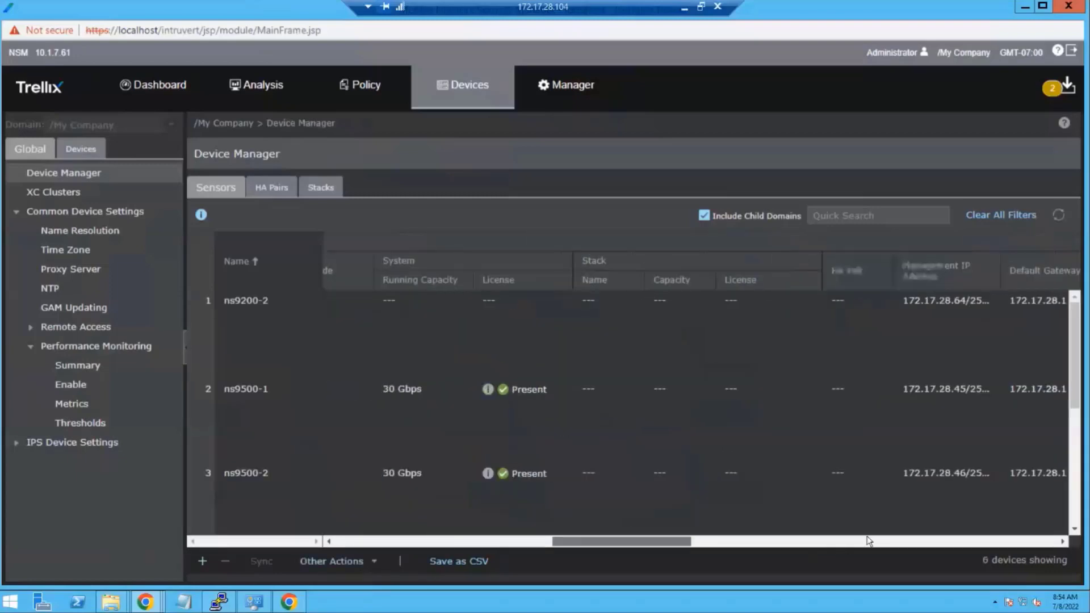
pyautogui.click(868, 541)
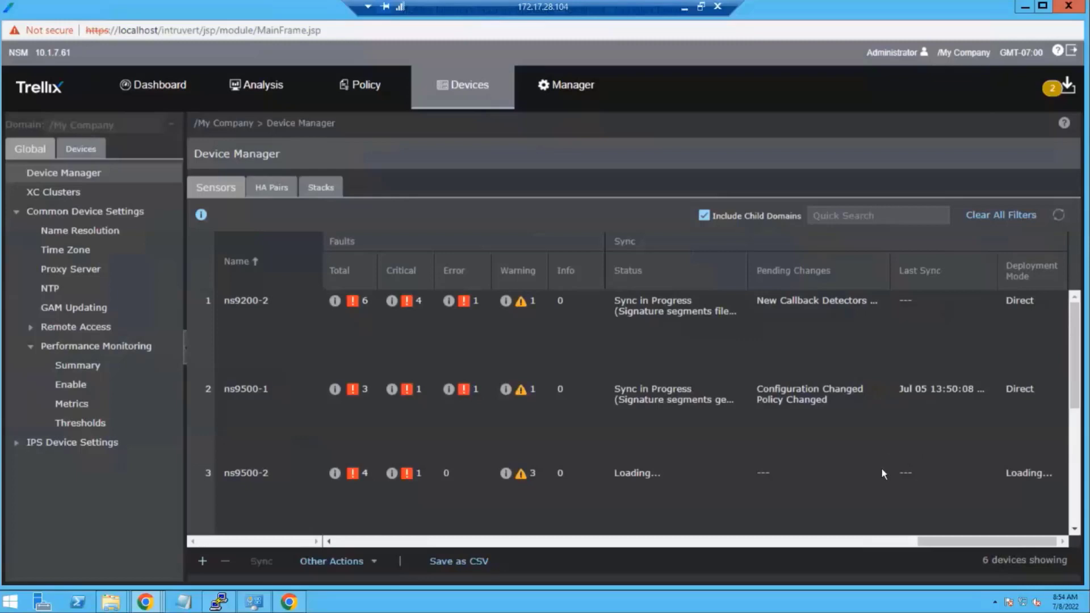
pyautogui.moveTo(943, 541); pyautogui.dragTo(187, 510)
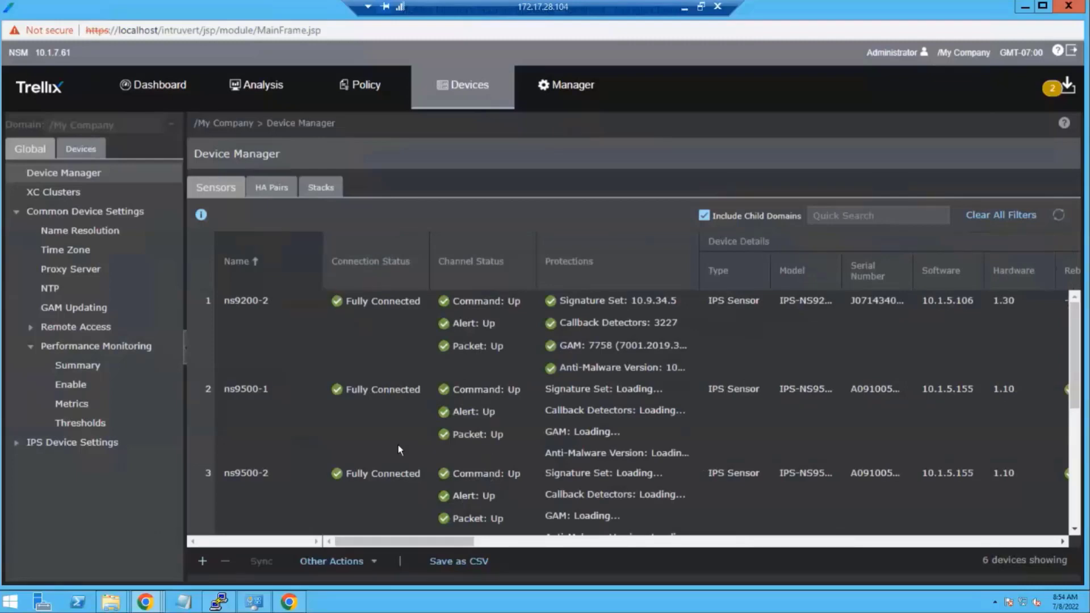
pyautogui.click(382, 360)
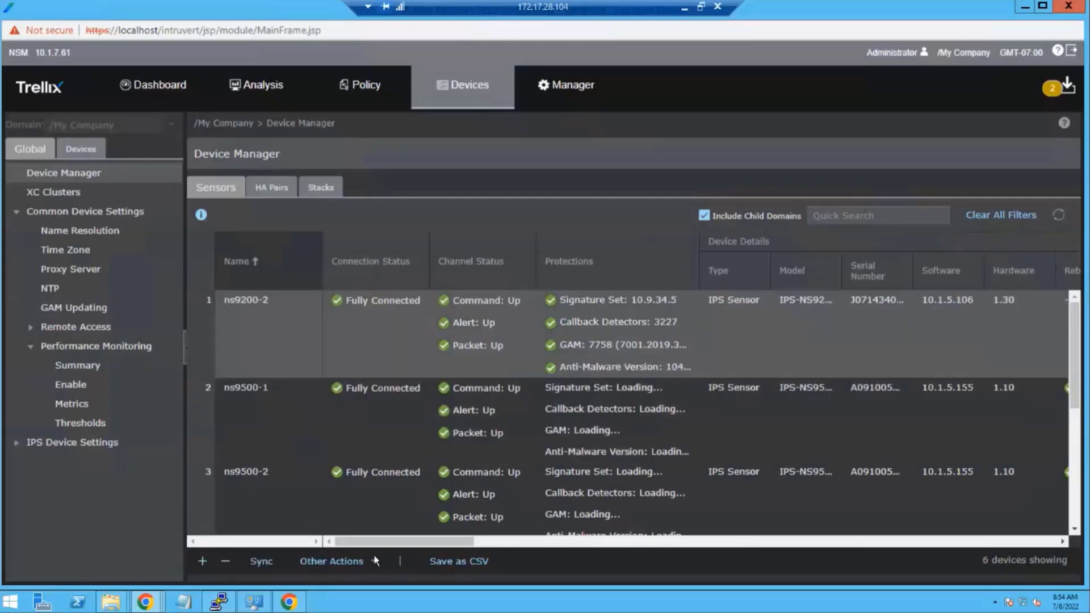
# - Reset the CLI password for sensor ns9200-2 and acknowledge the confirmation
pyautogui.click(374, 562)
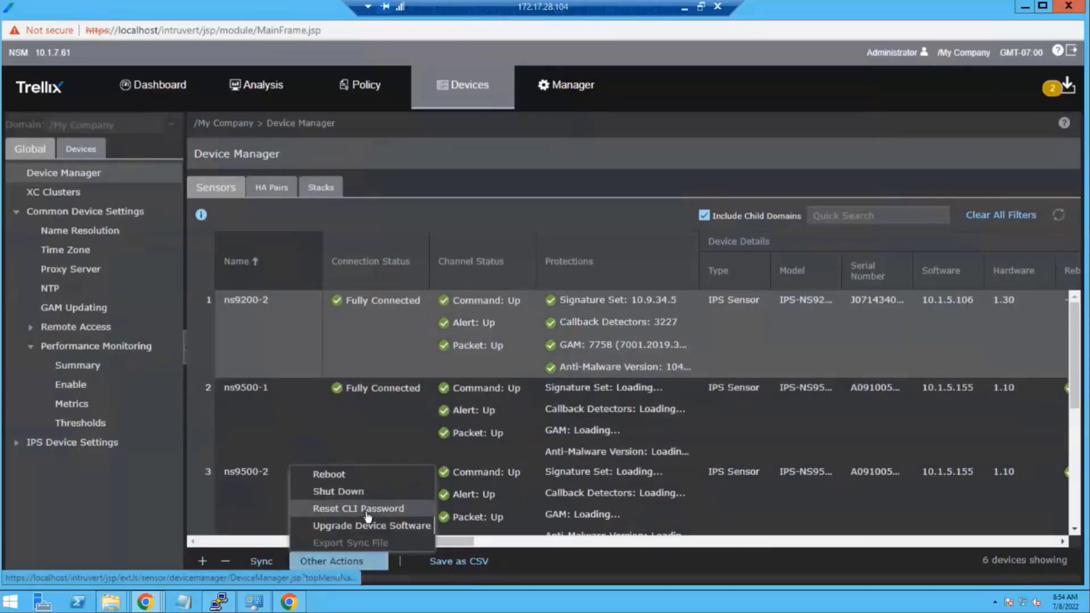
pyautogui.click(363, 509)
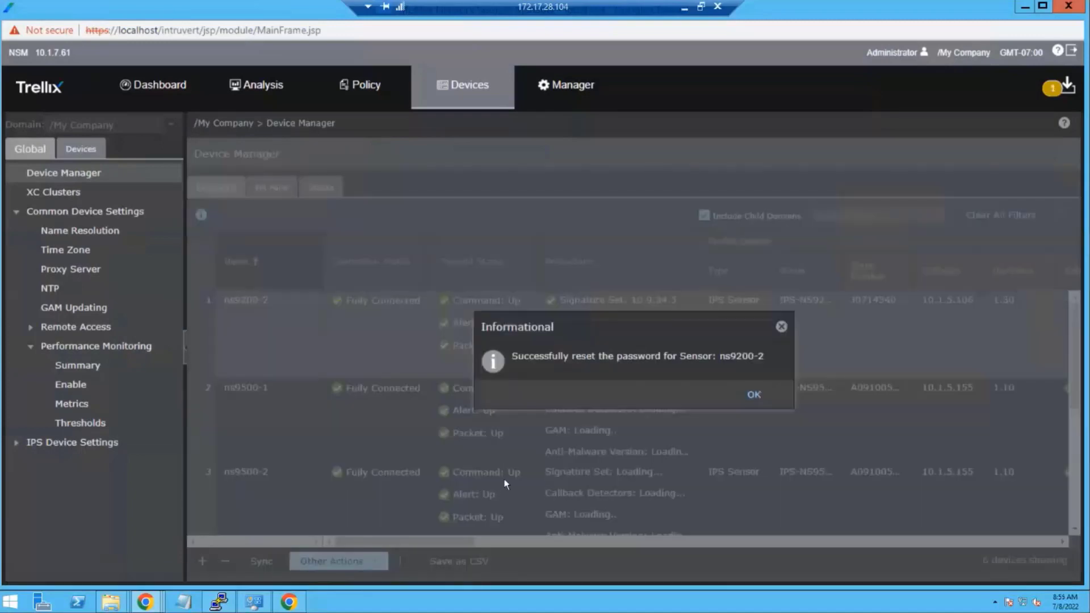
pyautogui.click(752, 395)
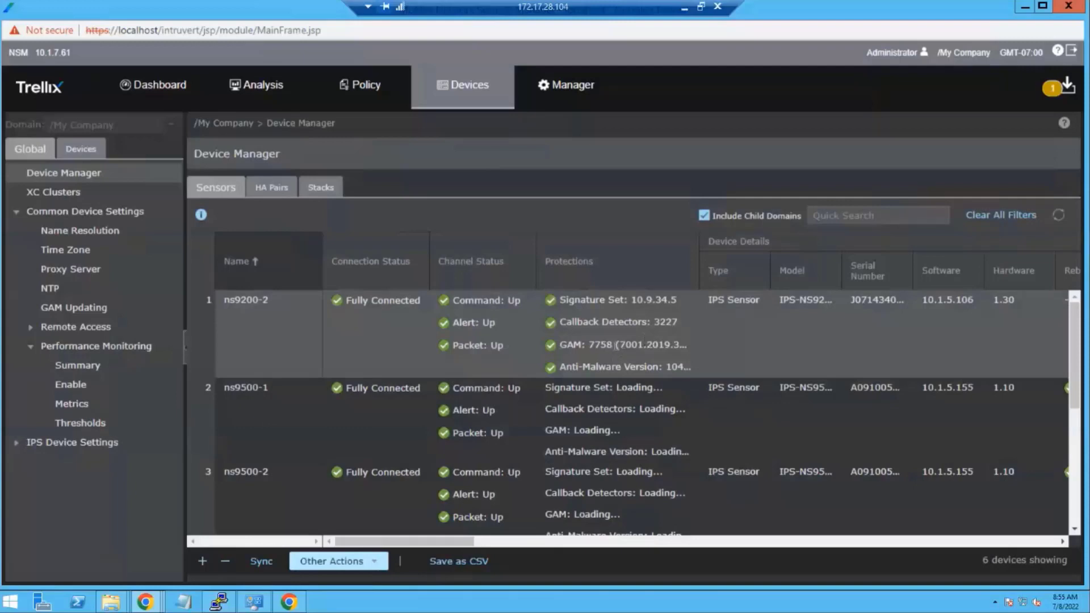
pyautogui.click(81, 149)
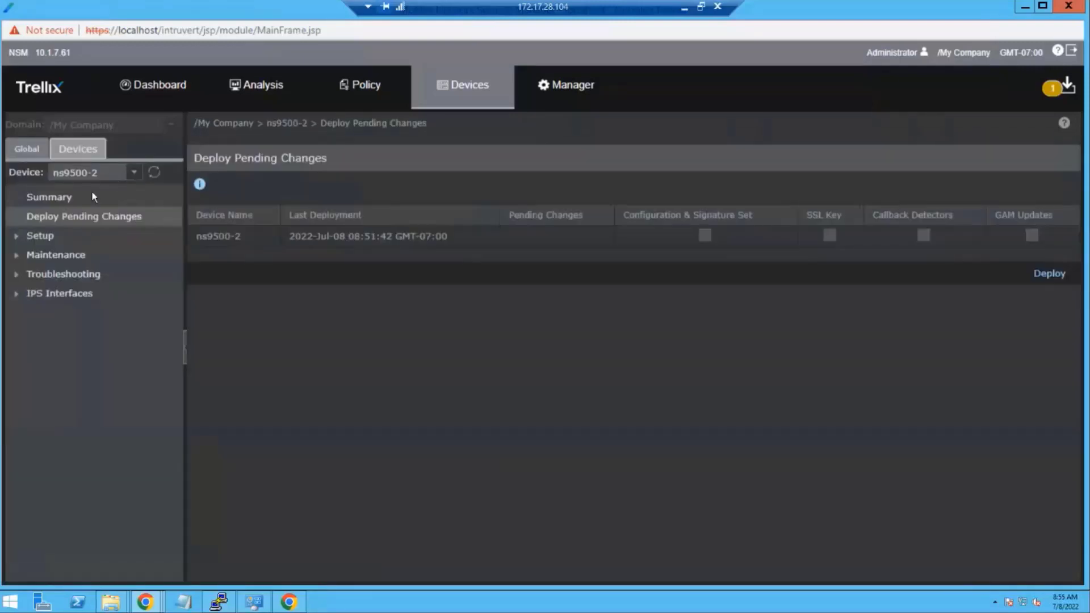
pyautogui.click(130, 198)
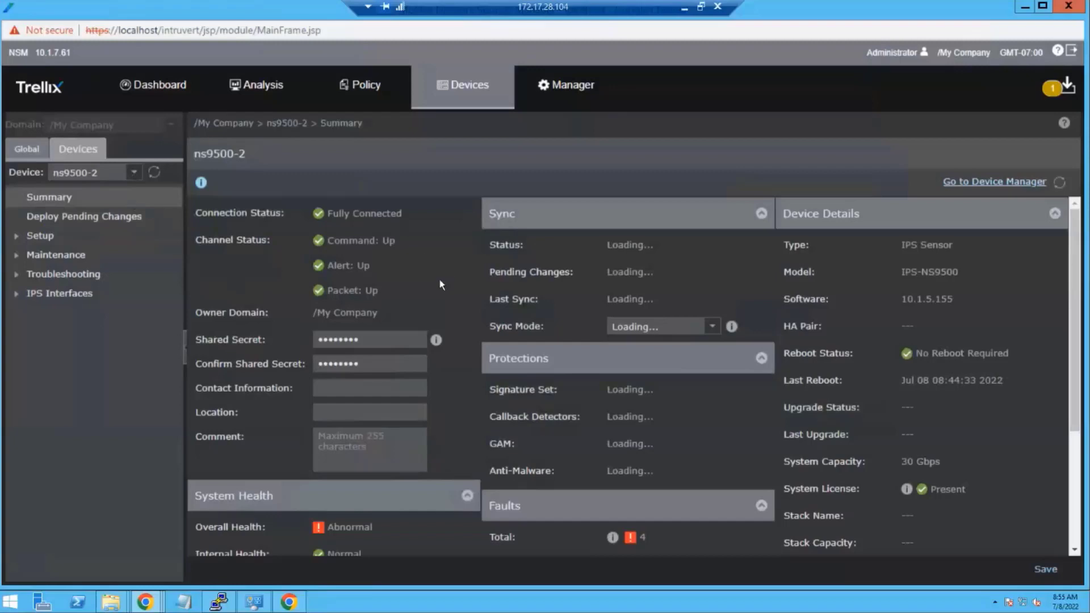
pyautogui.scroll(-3, 440, 280)
pyautogui.scroll(3, 328, 308)
pyautogui.scroll(-3, 675, 348)
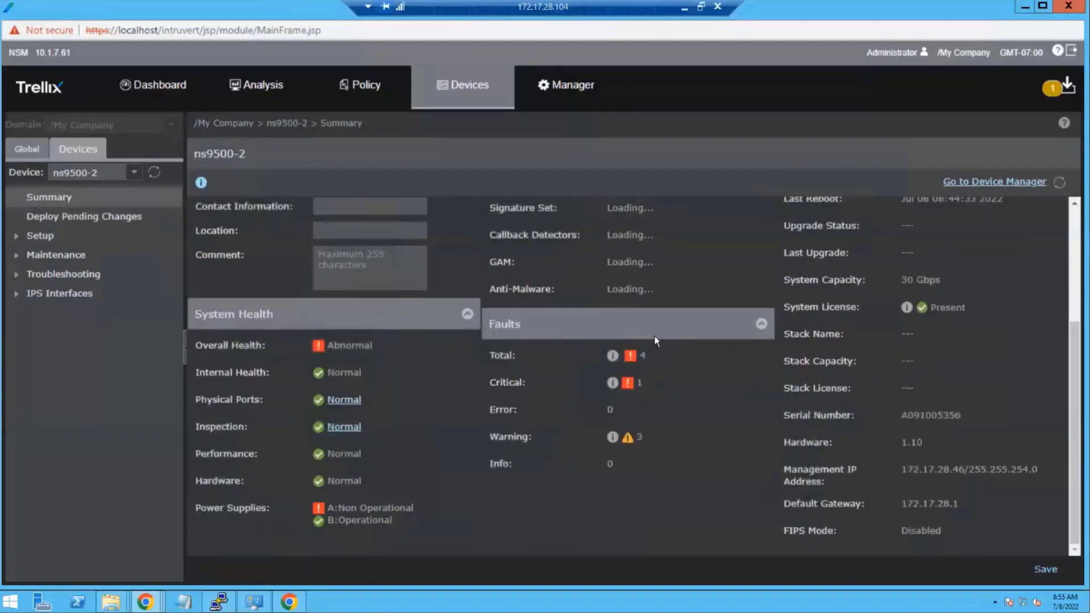
pyautogui.scroll(3, 647, 335)
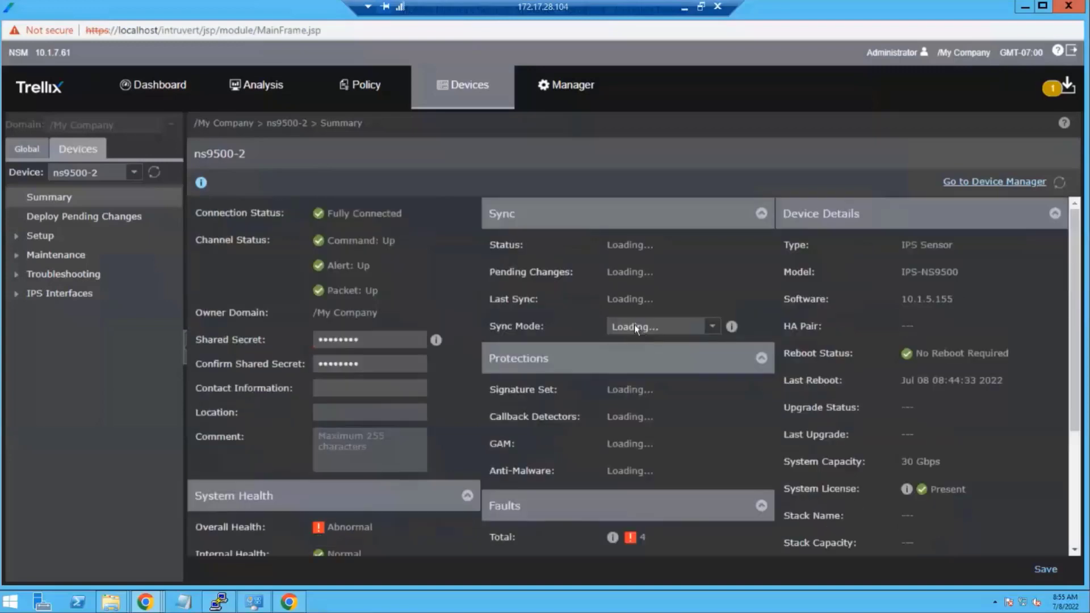
pyautogui.click(133, 173)
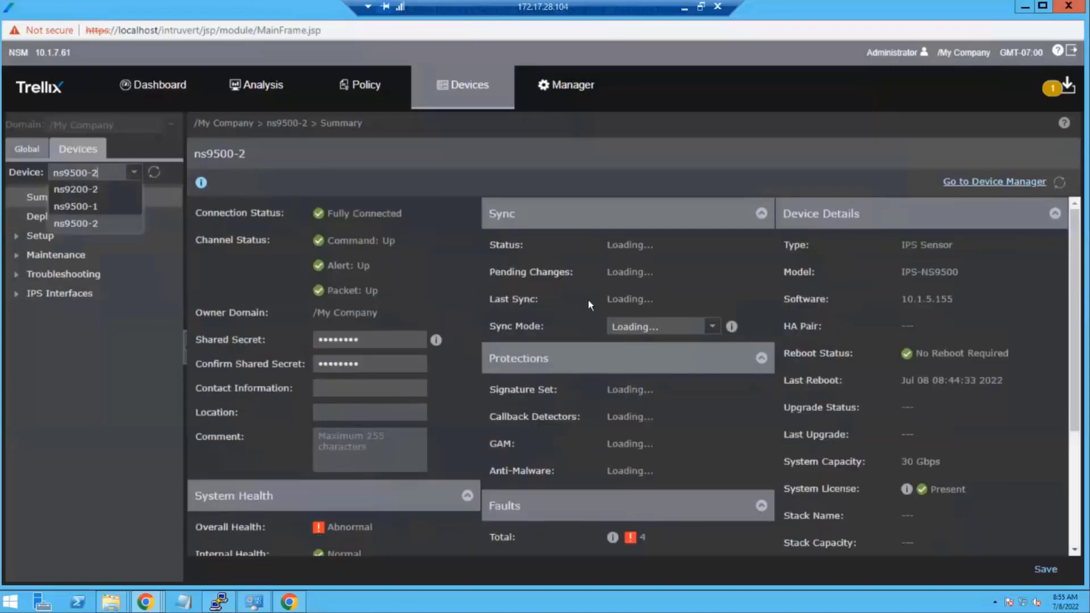
pyautogui.click(562, 287)
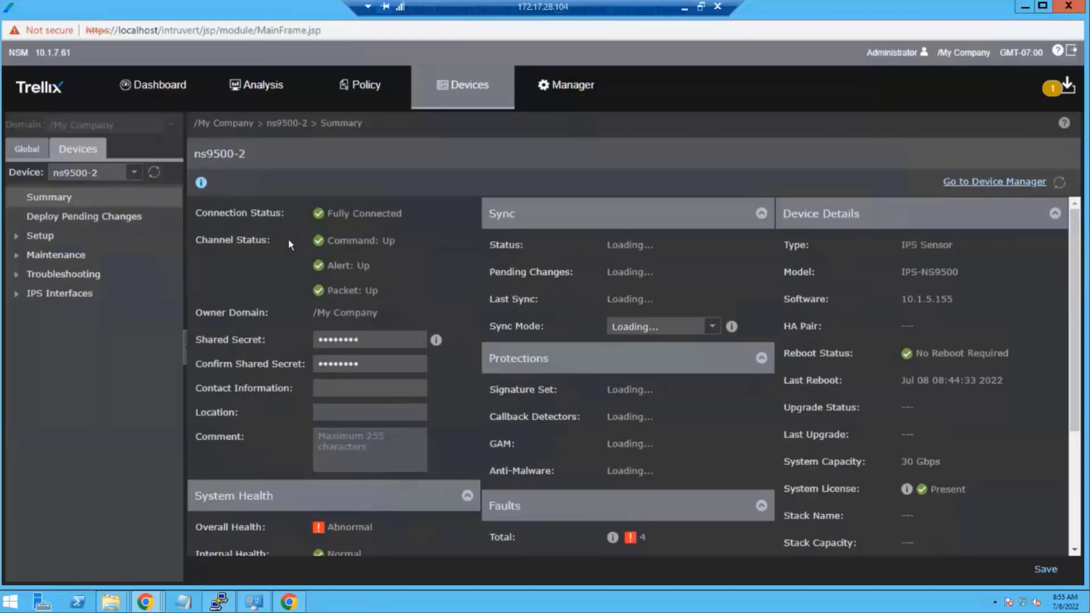
pyautogui.click(38, 150)
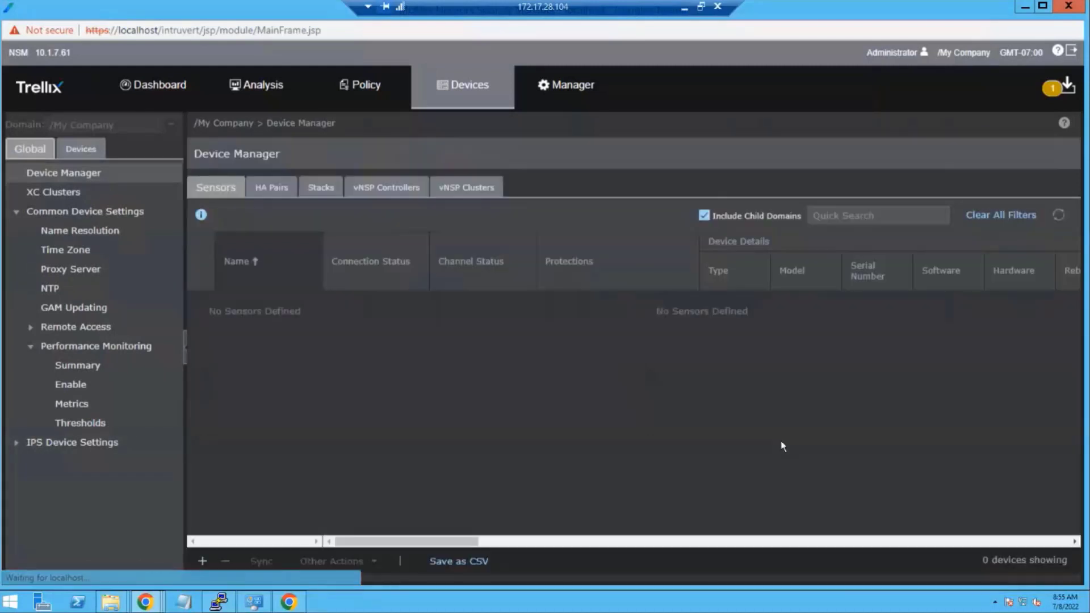
pyautogui.click(271, 187)
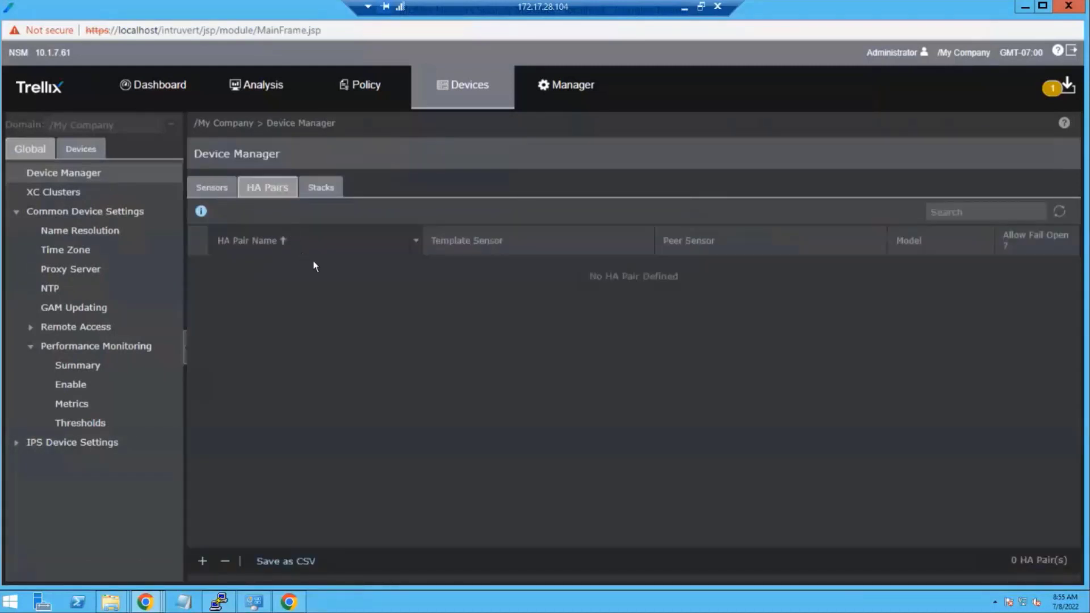
pyautogui.click(332, 189)
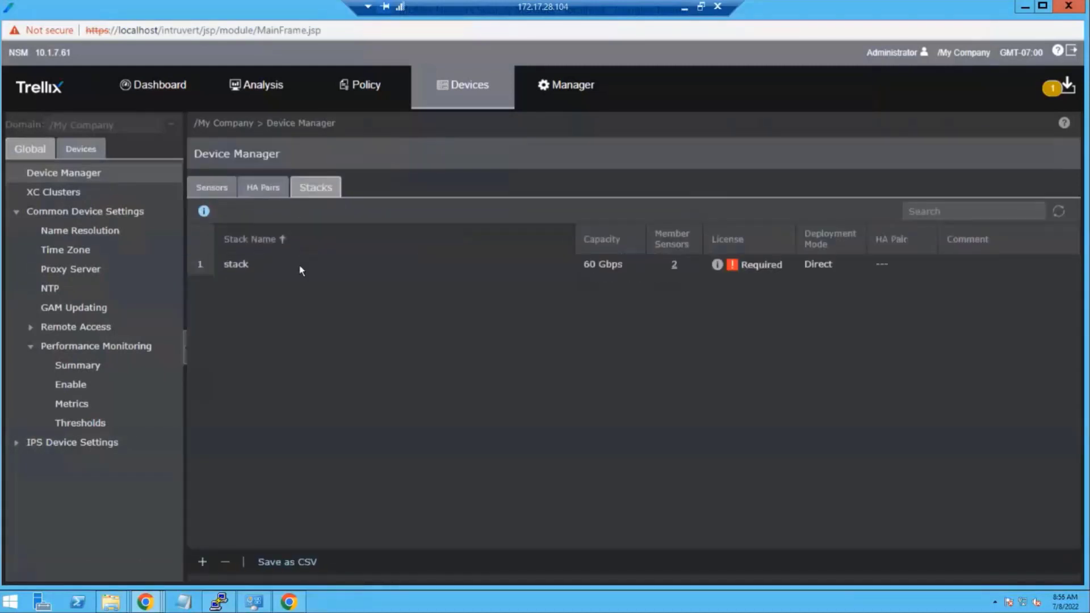
pyautogui.click(280, 259)
pyautogui.click(256, 193)
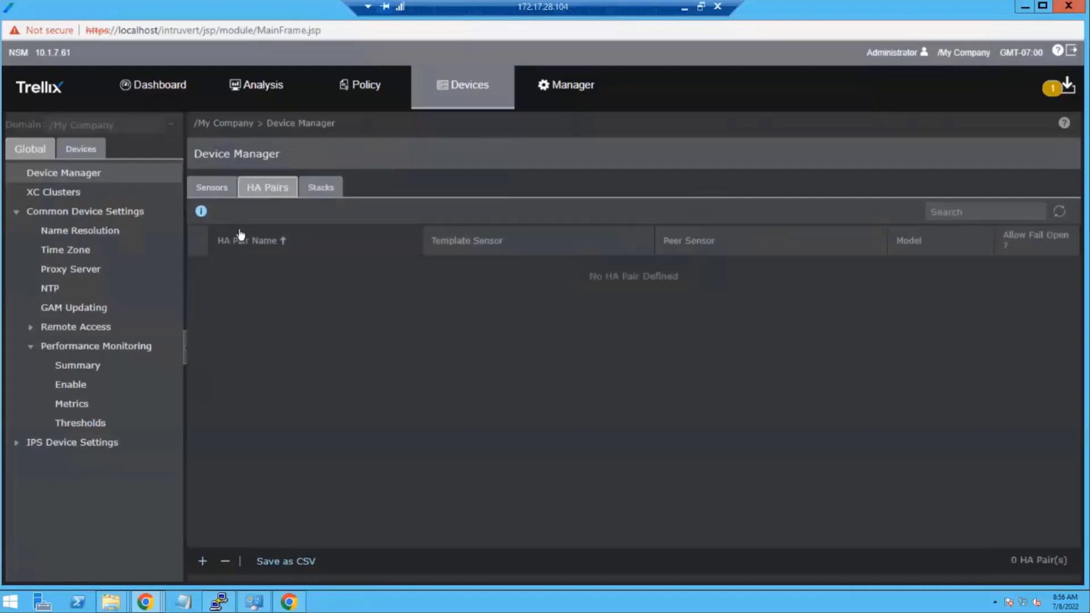
pyautogui.click(222, 191)
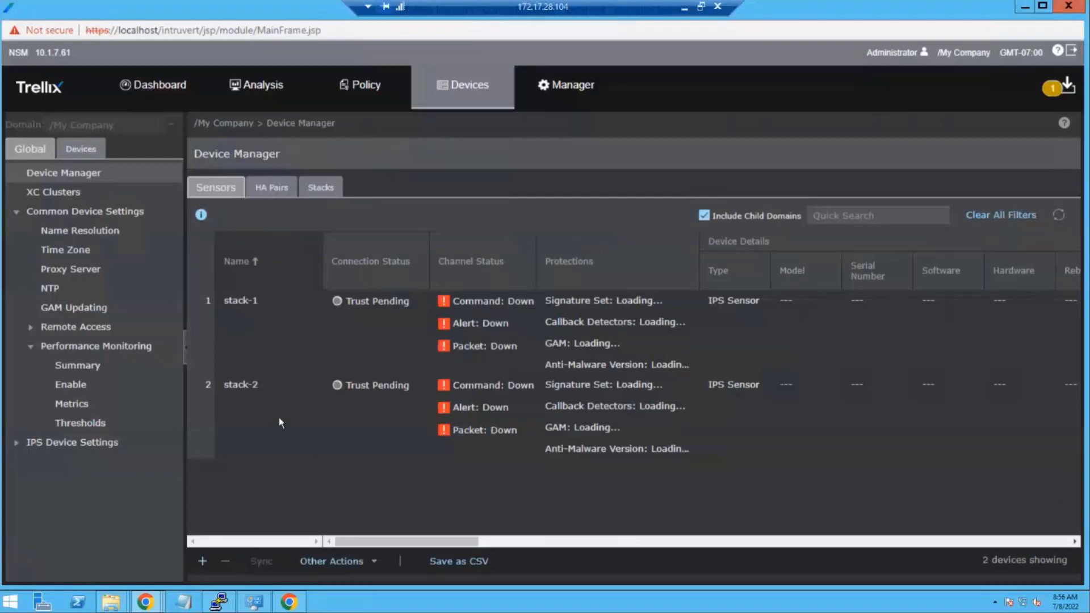
# - Reload Device Manager and scroll the sensor table to review all six devices
pyautogui.click(1059, 215)
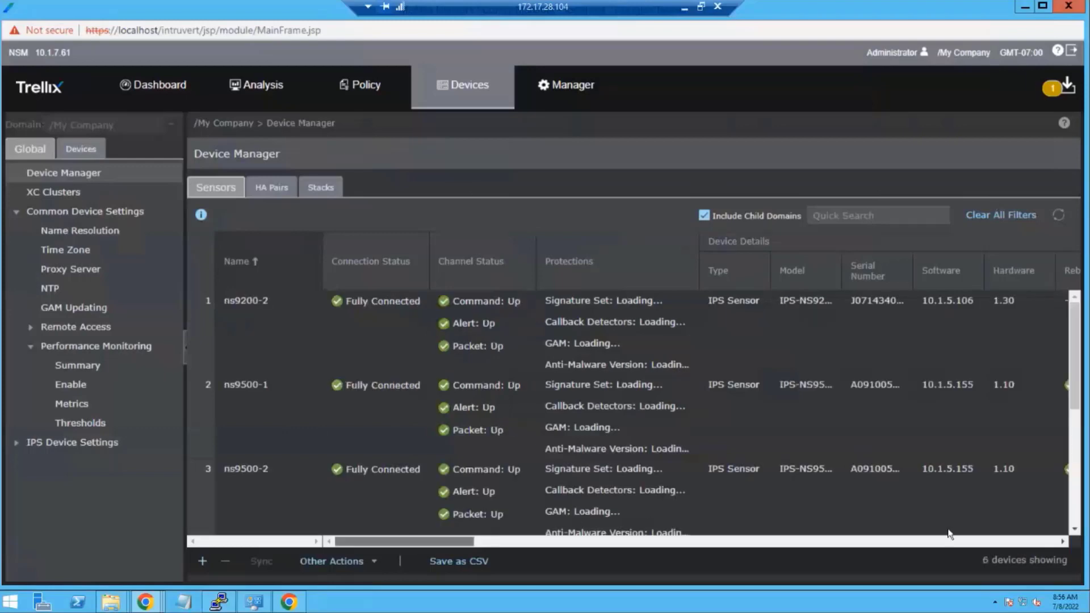
pyautogui.moveTo(401, 537); pyautogui.dragTo(685, 539)
pyautogui.click(1026, 542)
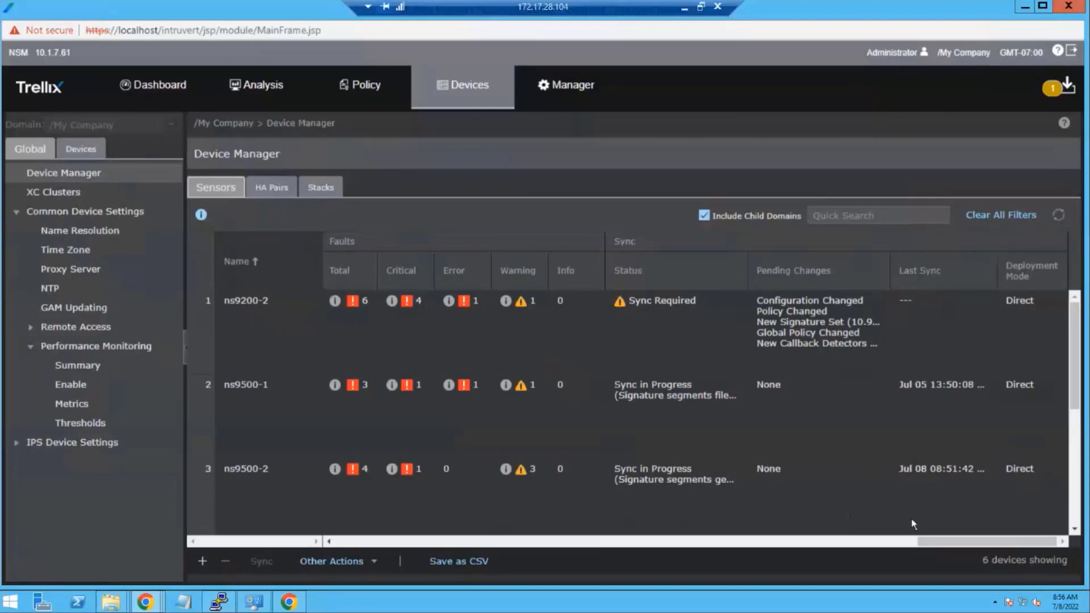
pyautogui.moveTo(939, 545); pyautogui.dragTo(362, 502)
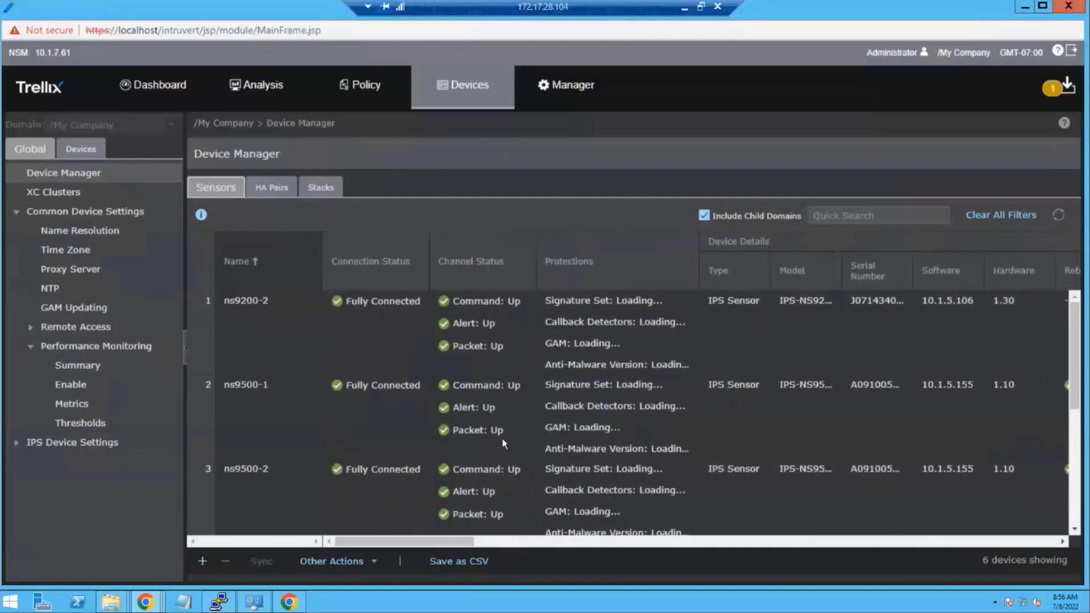
pyautogui.scroll(-3, 502, 426)
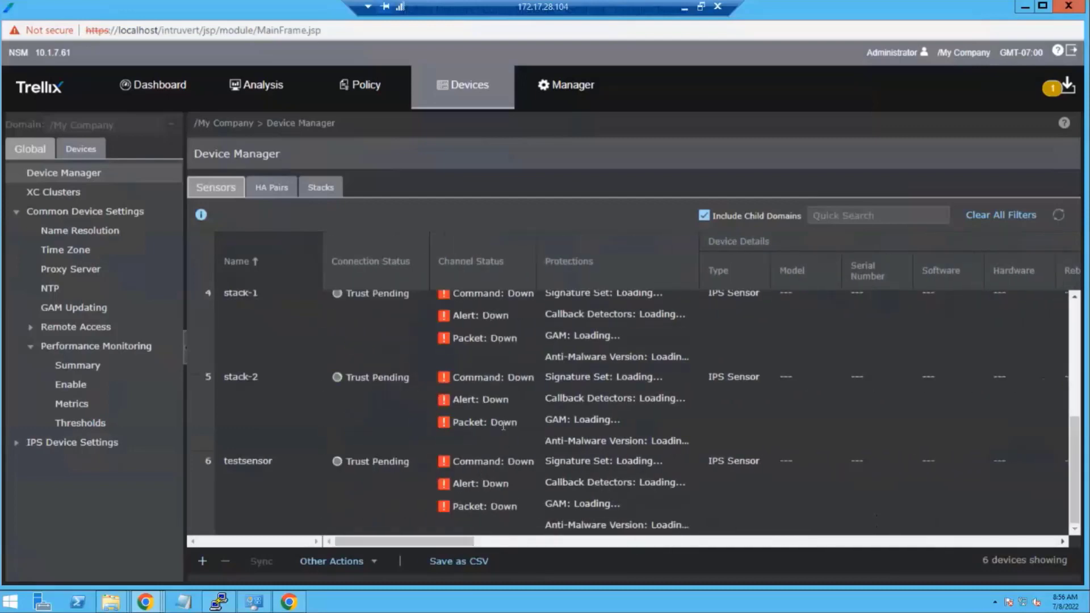
pyautogui.scroll(3, 503, 426)
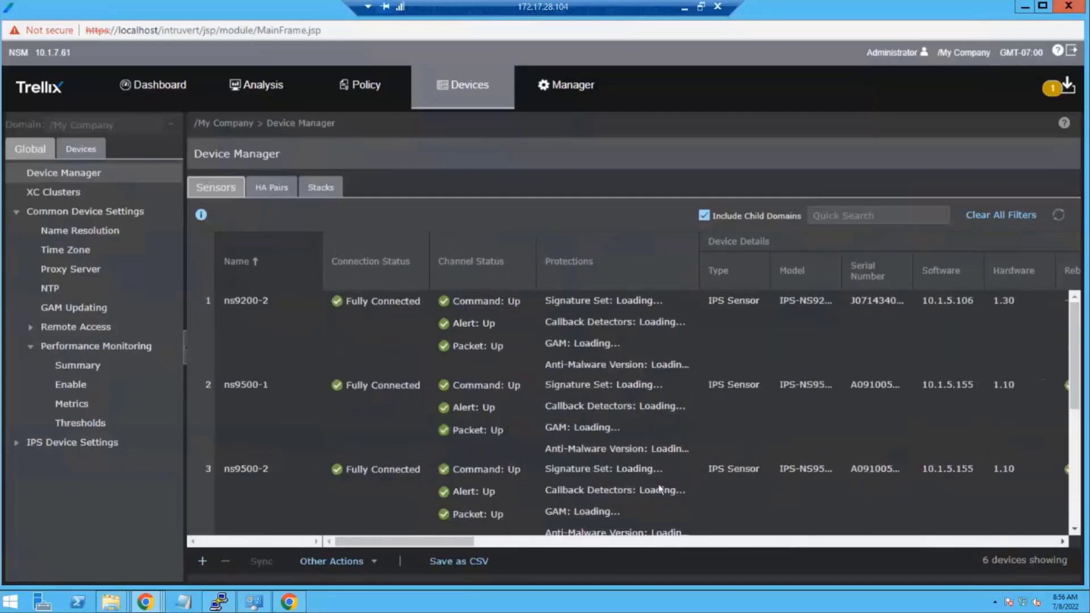
pyautogui.moveTo(436, 544); pyautogui.dragTo(321, 519)
# - Start a new HA pair with model IPS-NS9500, template ns9500-1 and peer ns9500-2
pyautogui.click(270, 190)
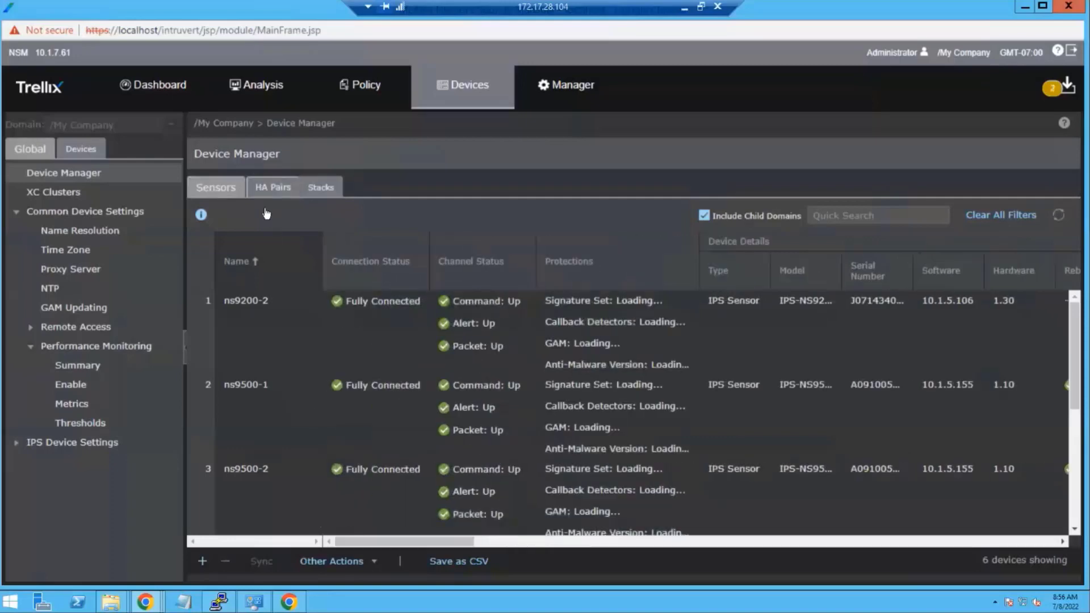
pyautogui.click(203, 562)
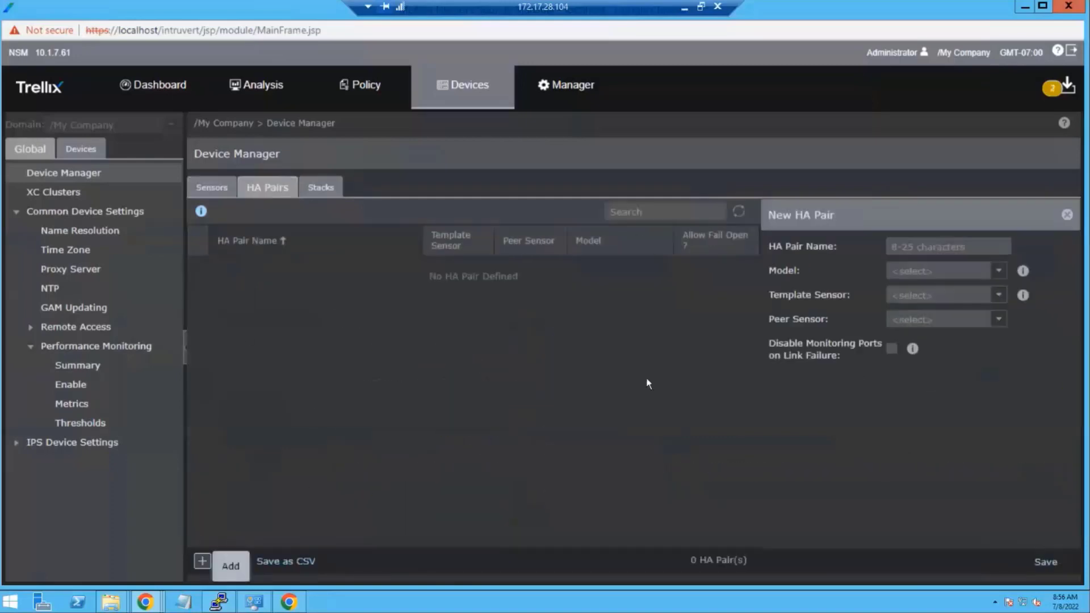
pyautogui.click(993, 272)
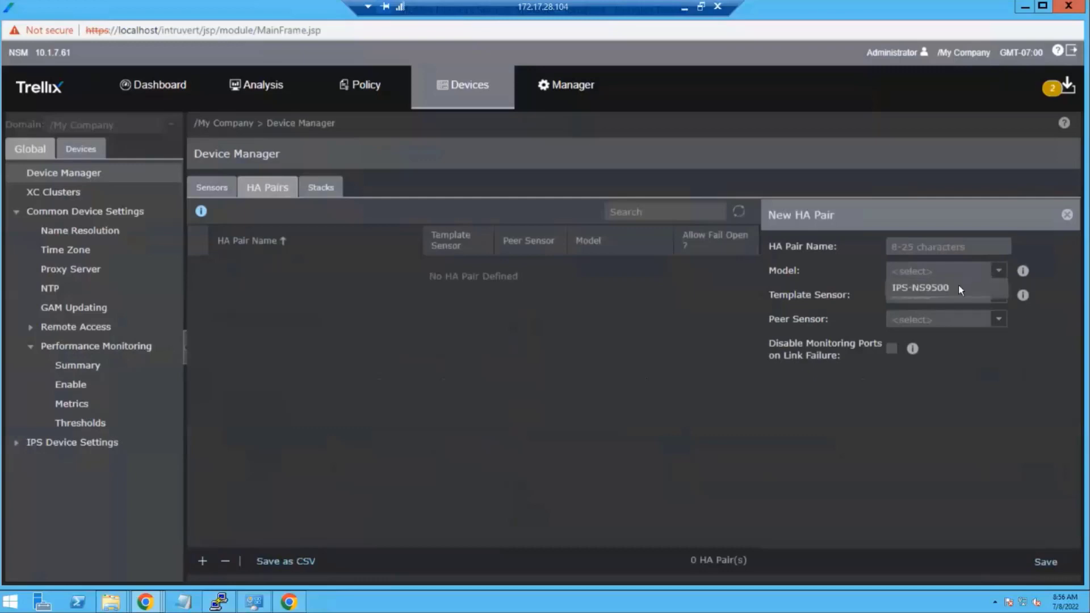
pyautogui.click(958, 286)
pyautogui.click(999, 295)
pyautogui.click(970, 330)
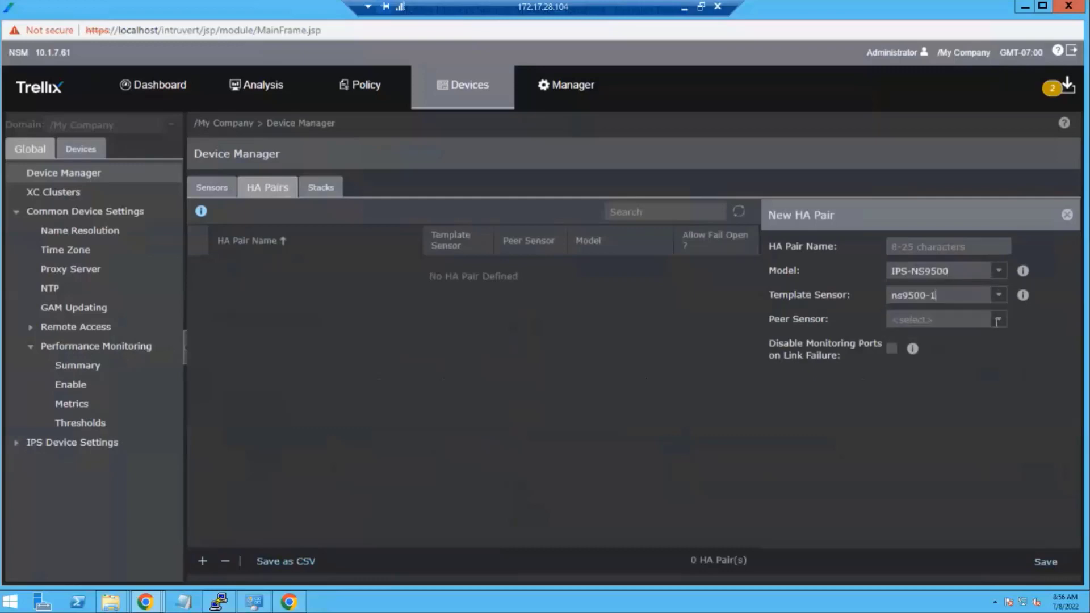
pyautogui.click(998, 319)
pyautogui.click(920, 336)
# - Name the pair ns9500-ha, save it, and select the new row
pyautogui.click(929, 245)
pyautogui.write('NS9500')
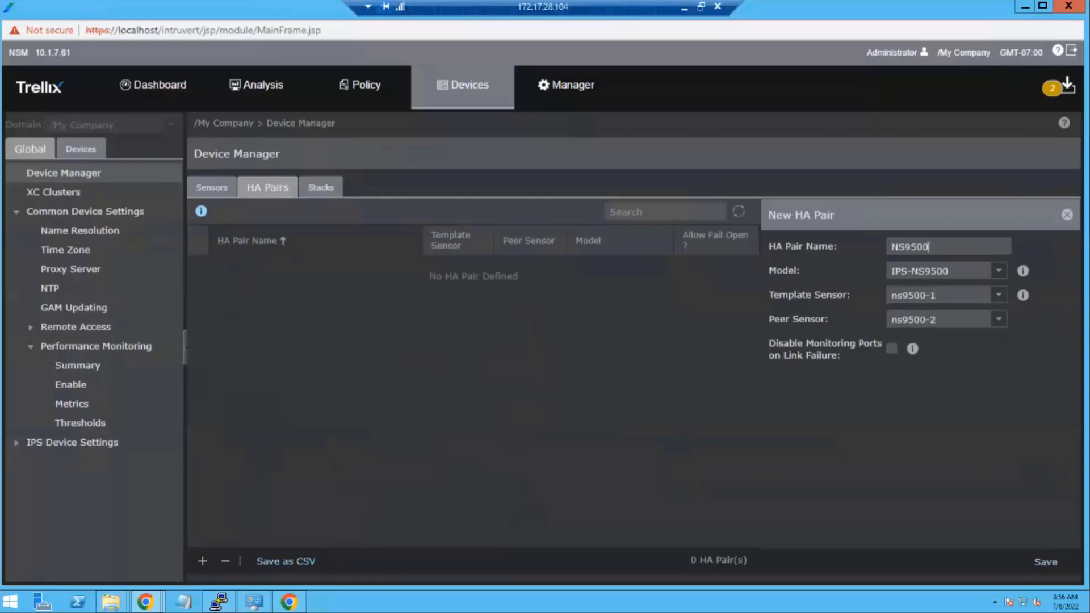
pyautogui.write('-HA')
pyautogui.press('BackSpace')
pyautogui.press('BackSpace')
pyautogui.write('ha')
pyautogui.hotkey('ctrl', 'a')
pyautogui.write('ns9500-ha')
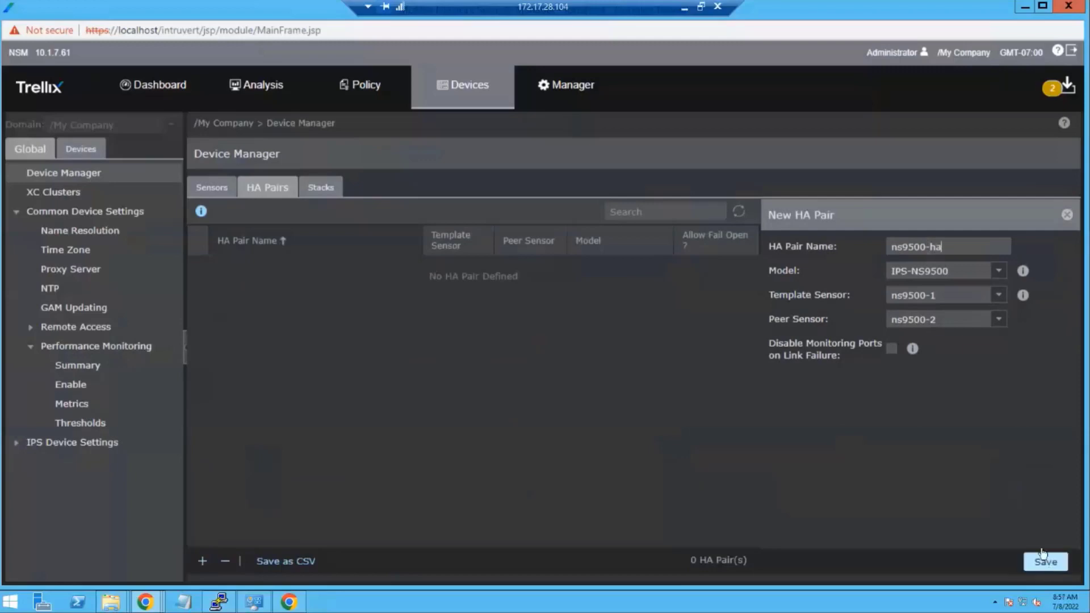
pyautogui.click(1042, 555)
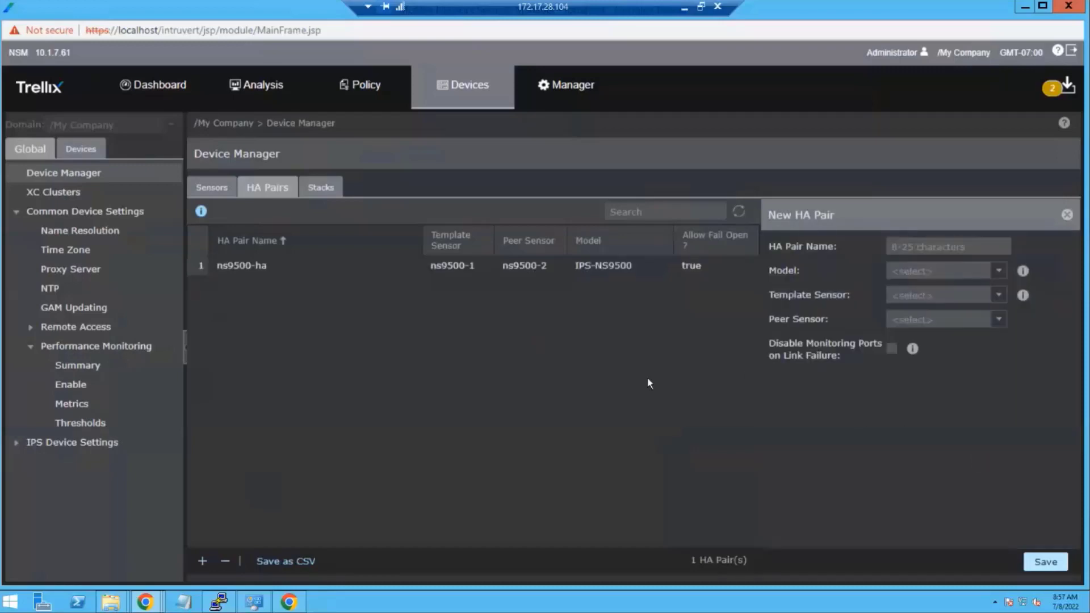
pyautogui.doubleClick(466, 264)
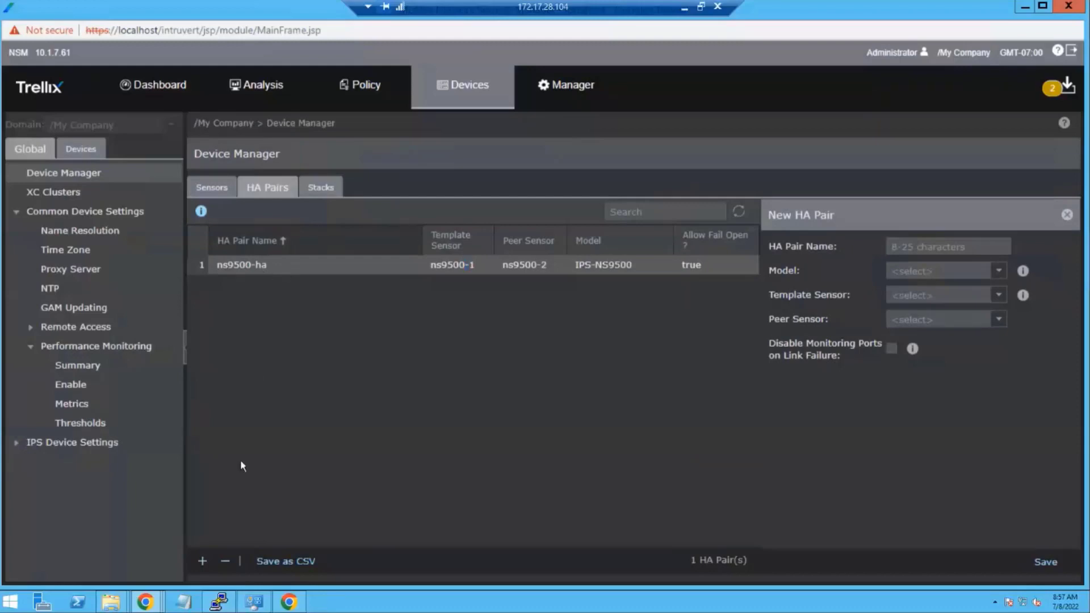
# - Confirm that ns9500-ha's member sensors are ns9500-1 and ns9500-2 via the ns9500-1 summary
pyautogui.click(84, 149)
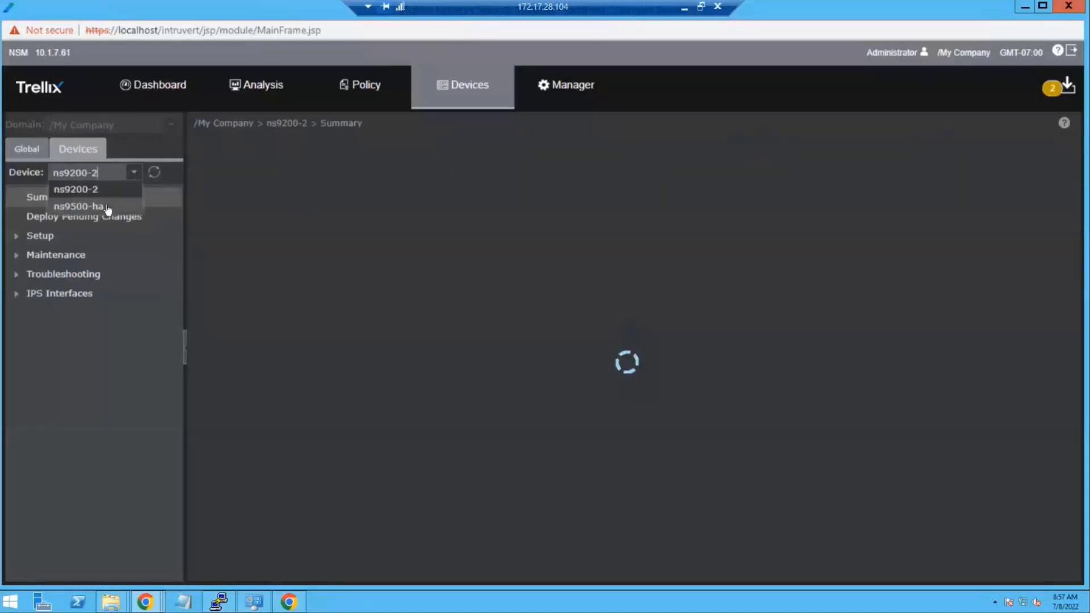
pyautogui.click(107, 209)
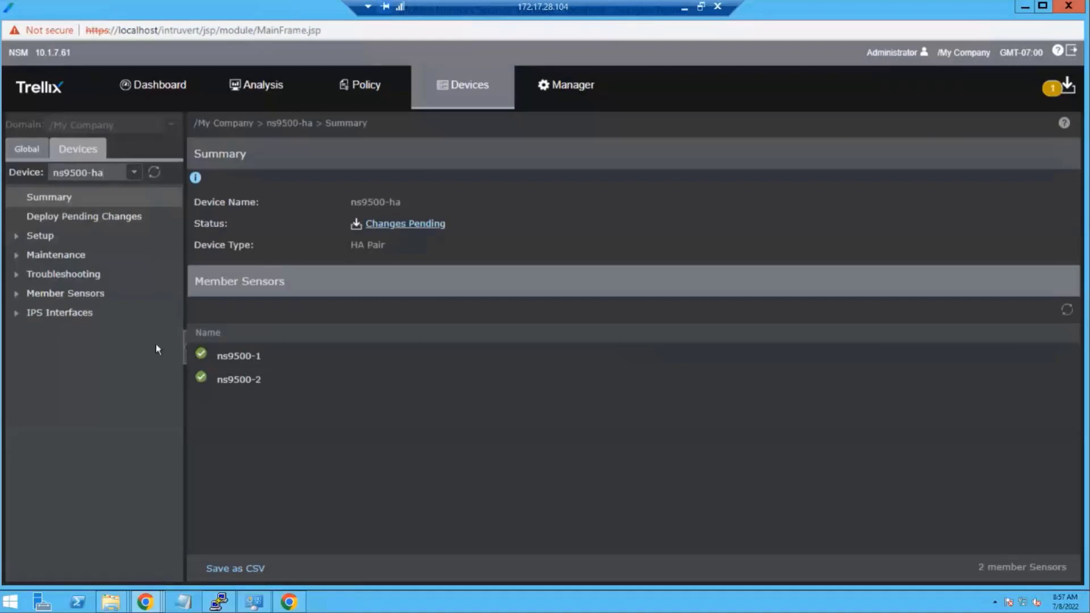
pyautogui.click(16, 294)
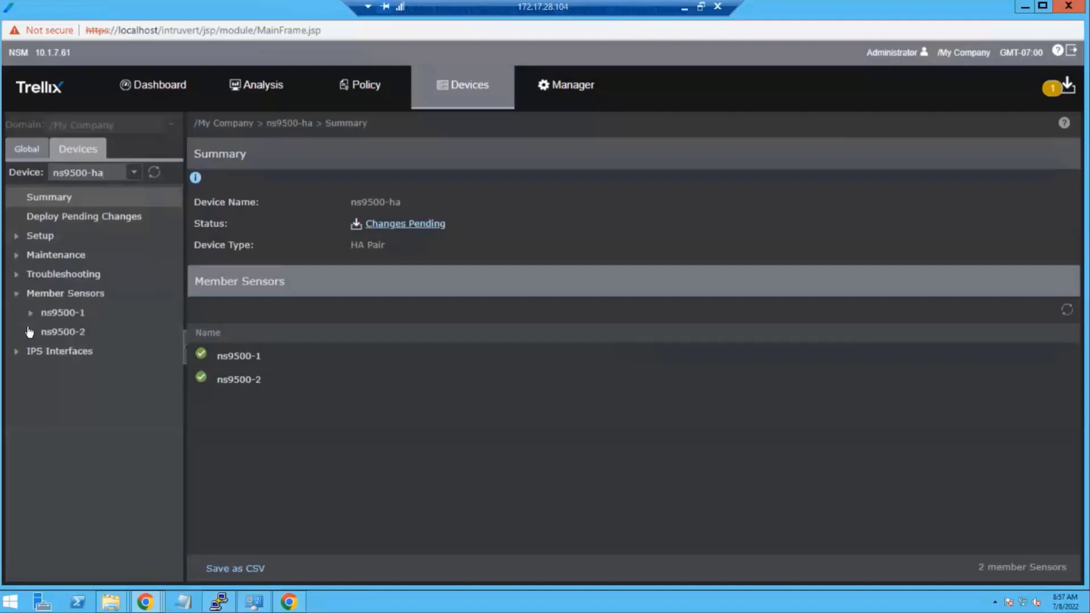
pyautogui.click(30, 331)
pyautogui.click(31, 313)
pyautogui.click(58, 331)
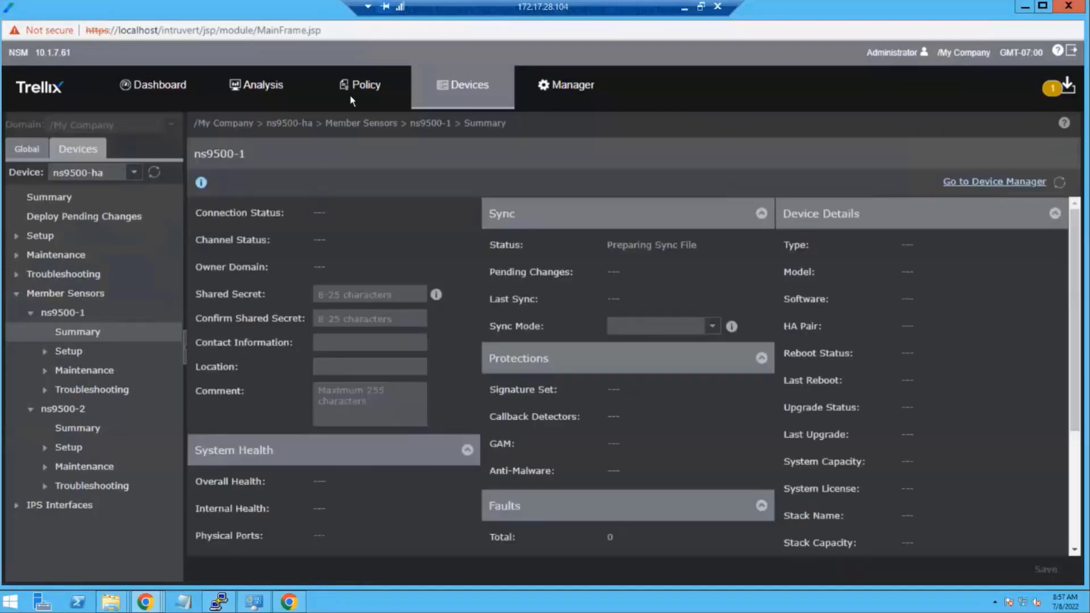
pyautogui.click(41, 154)
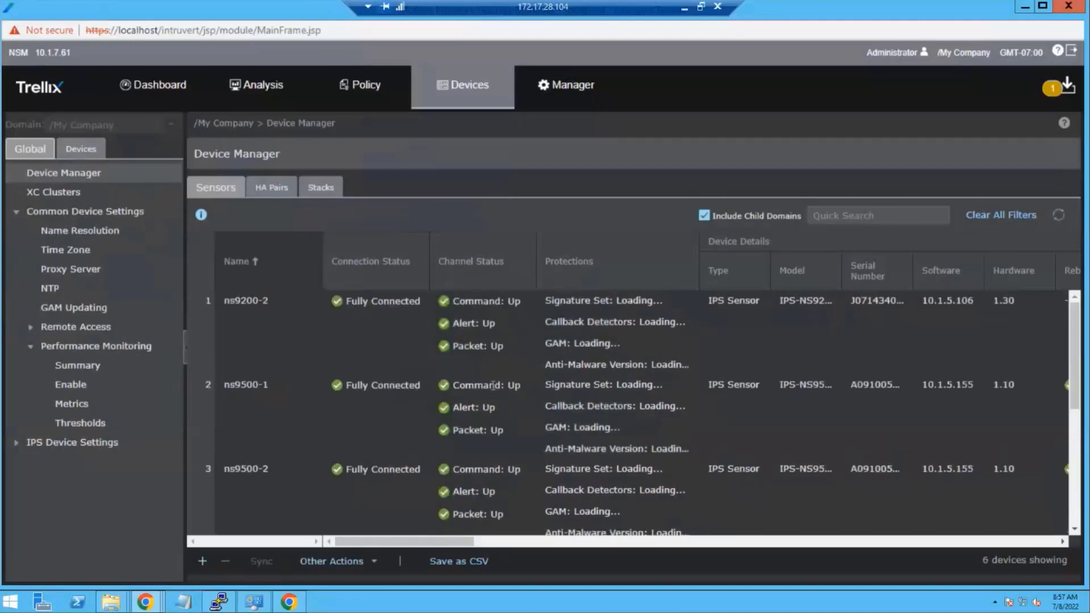
# - Upgrade sensors ns9500-1 and ns9500-2 to software 10.1.5.170 with automatic reboot
pyautogui.click(490, 404)
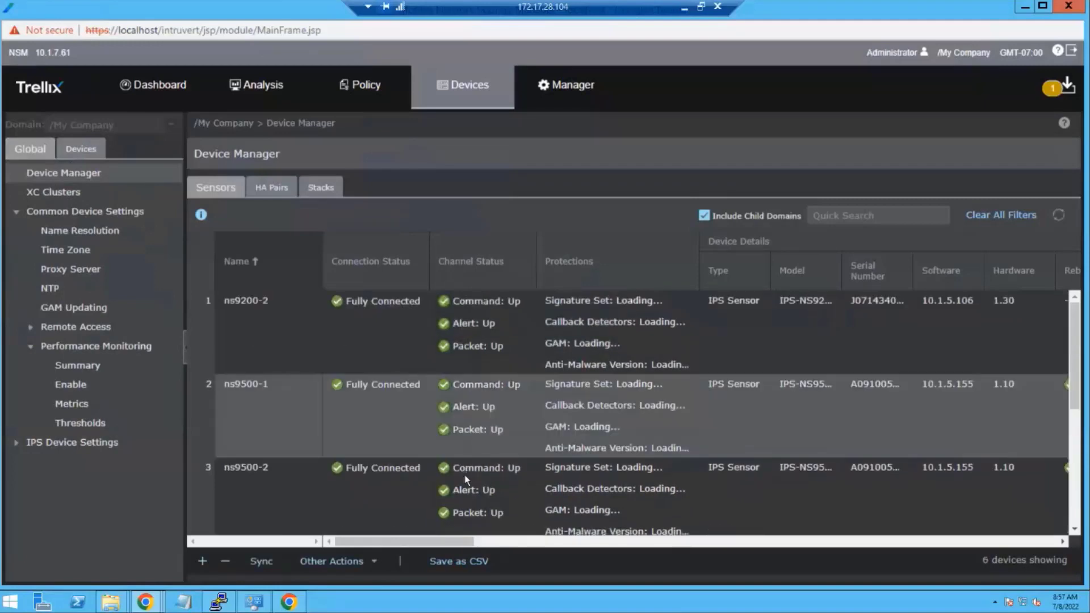
pyautogui.moveTo(467, 478); pyautogui.dragTo(460, 475)
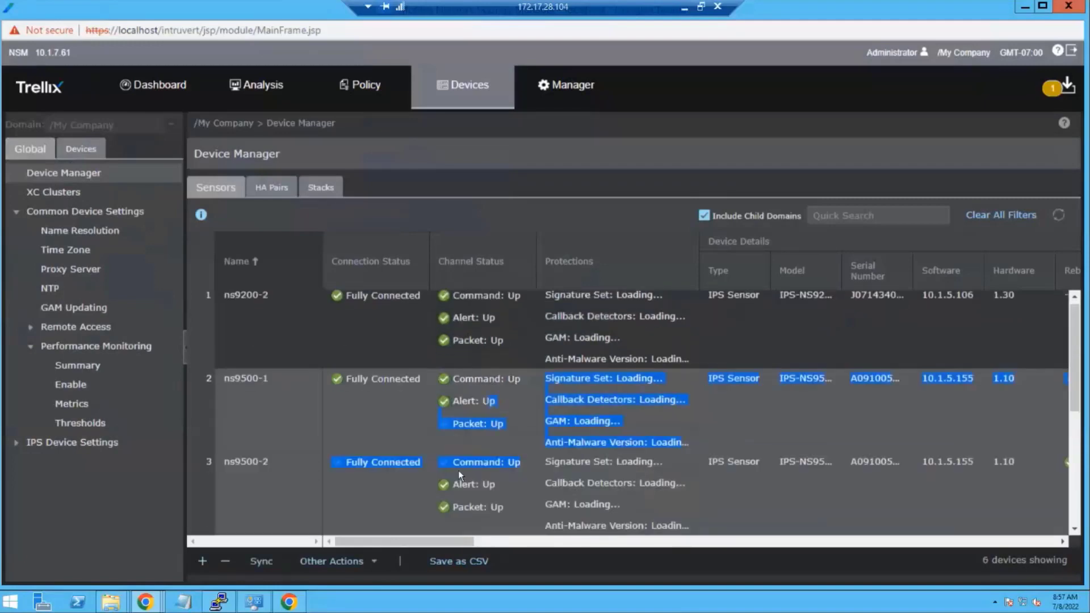
pyautogui.click(375, 561)
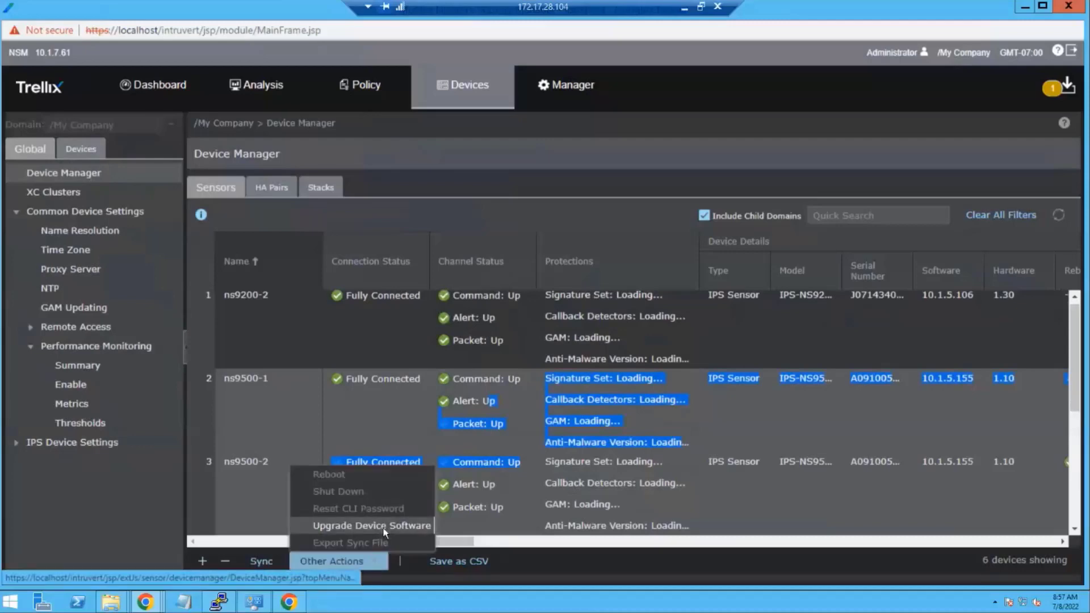
pyautogui.click(384, 526)
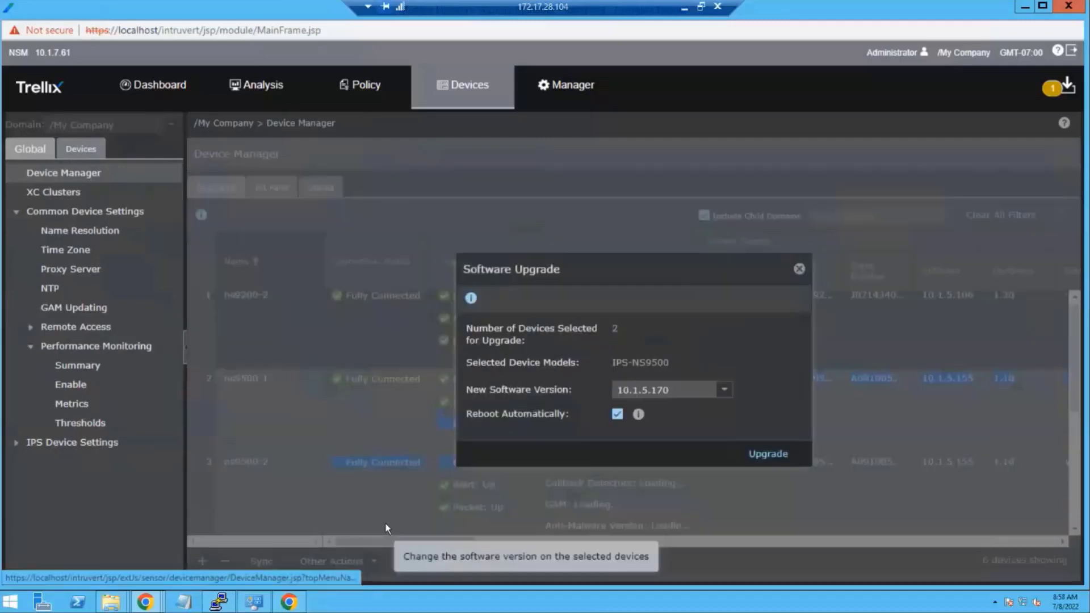
pyautogui.click(723, 391)
pyautogui.click(682, 407)
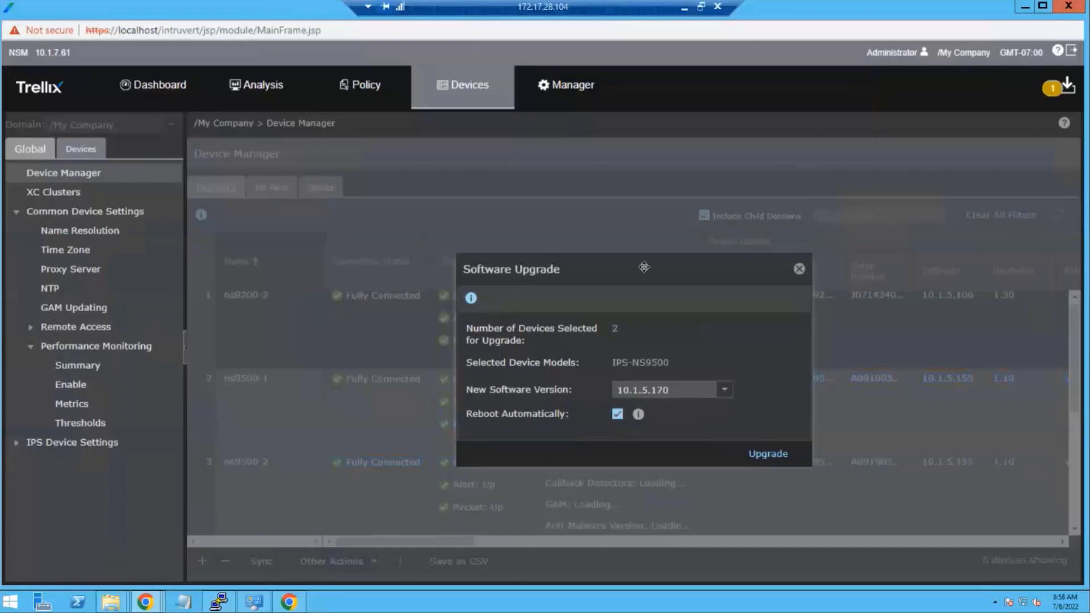
pyautogui.click(778, 453)
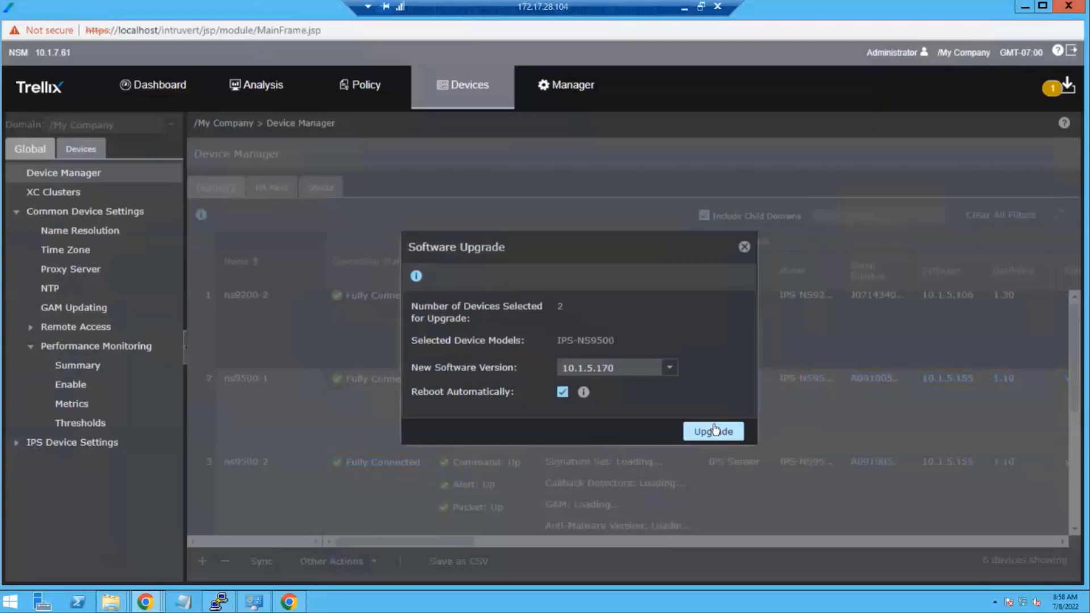
pyautogui.moveTo(584, 393)
pyautogui.click(720, 433)
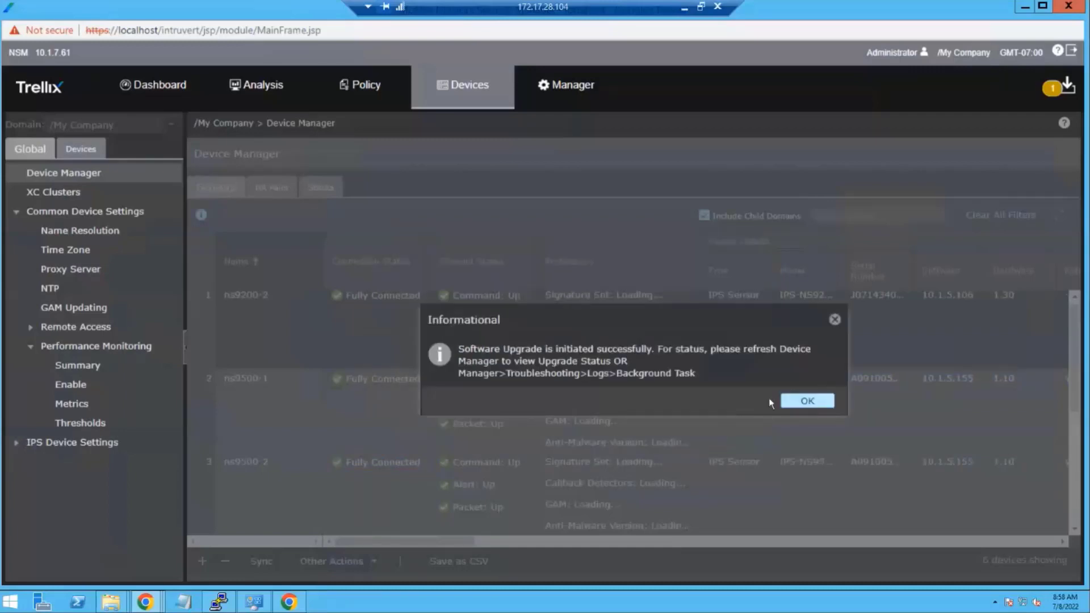
pyautogui.click(815, 400)
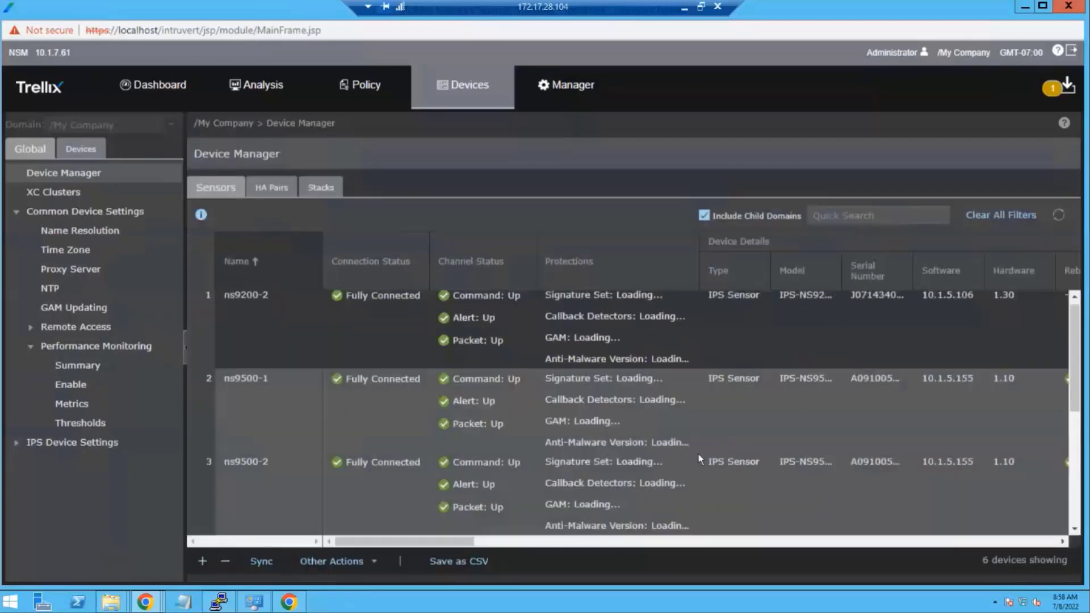
# - Refresh the sensor list and review its Software, Upgrade Status and Sync columns
pyautogui.click(1059, 215)
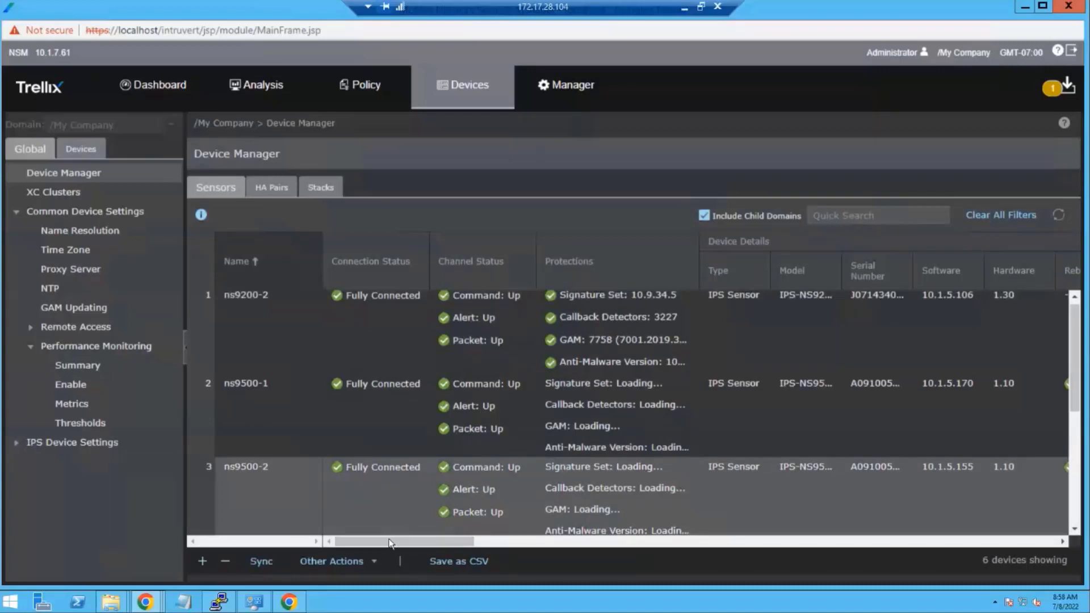
pyautogui.moveTo(392, 541); pyautogui.dragTo(527, 554)
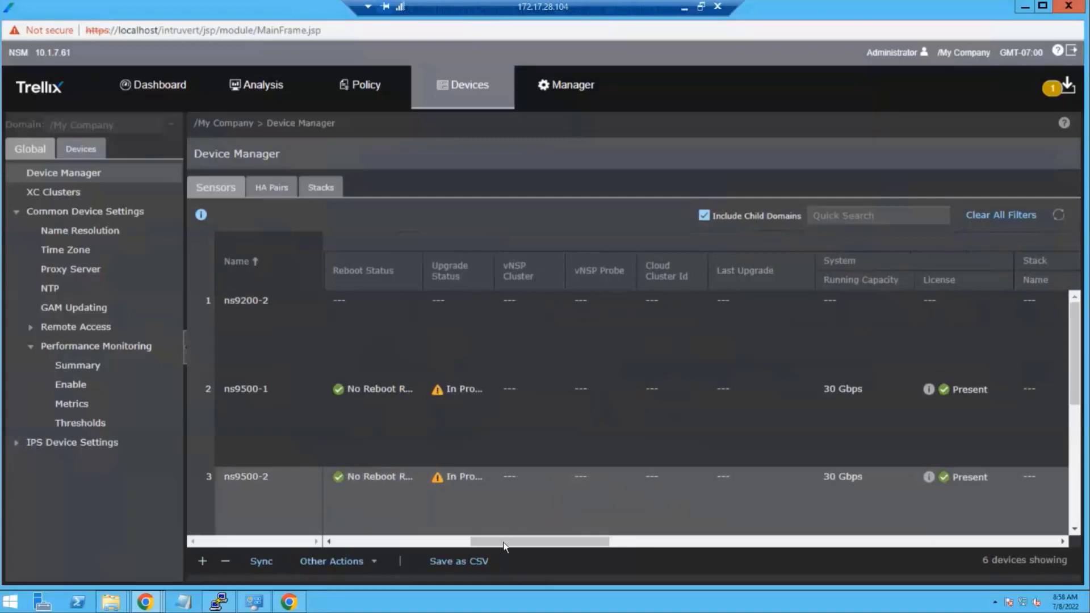
pyautogui.moveTo(592, 542); pyautogui.dragTo(949, 534)
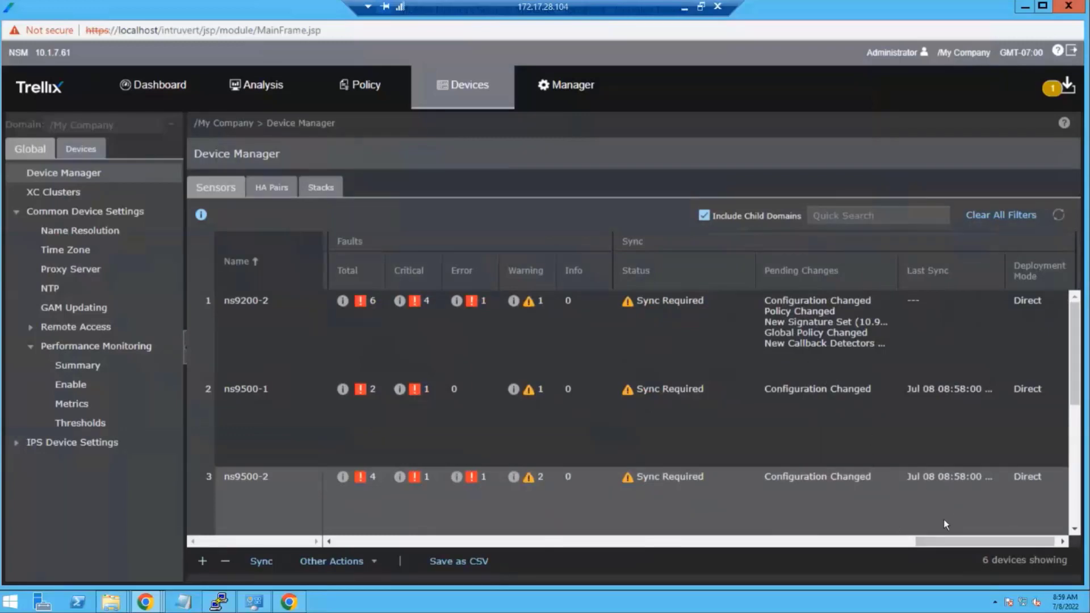
pyautogui.moveTo(938, 544); pyautogui.dragTo(304, 530)
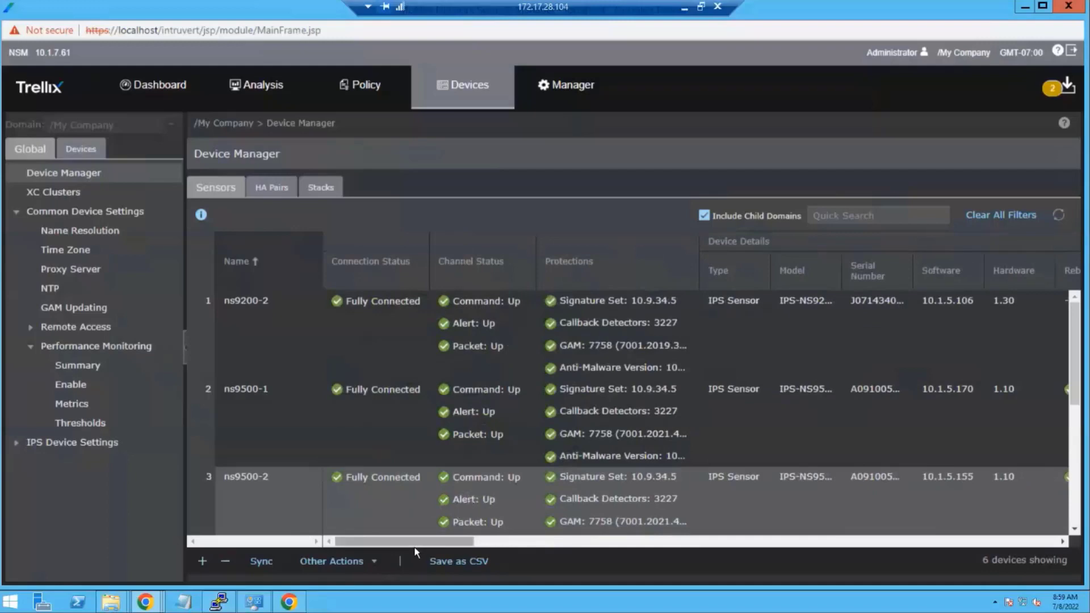
pyautogui.moveTo(420, 538); pyautogui.dragTo(834, 541)
pyautogui.moveTo(1074, 552); pyautogui.dragTo(1075, 552)
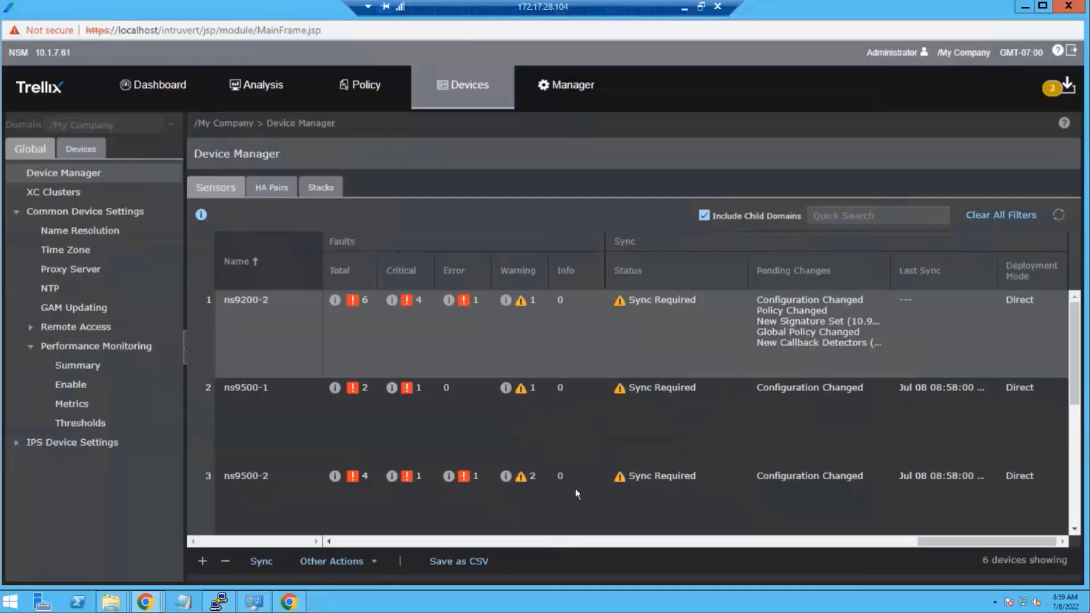
# - Sync the pending configuration and callback detector changes to ns9200-2
pyautogui.click(381, 560)
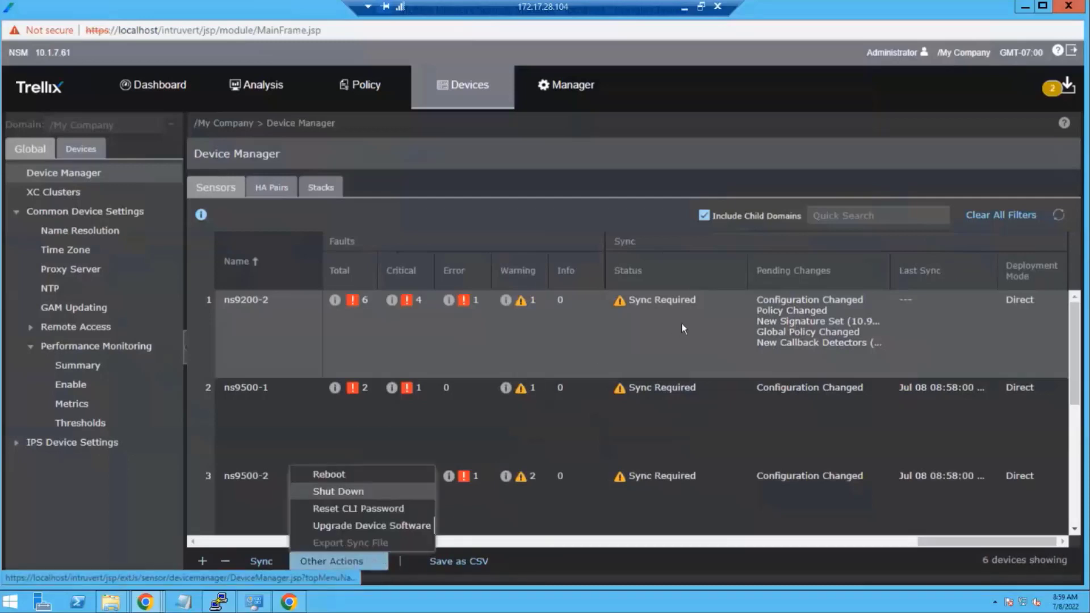
pyautogui.click(262, 561)
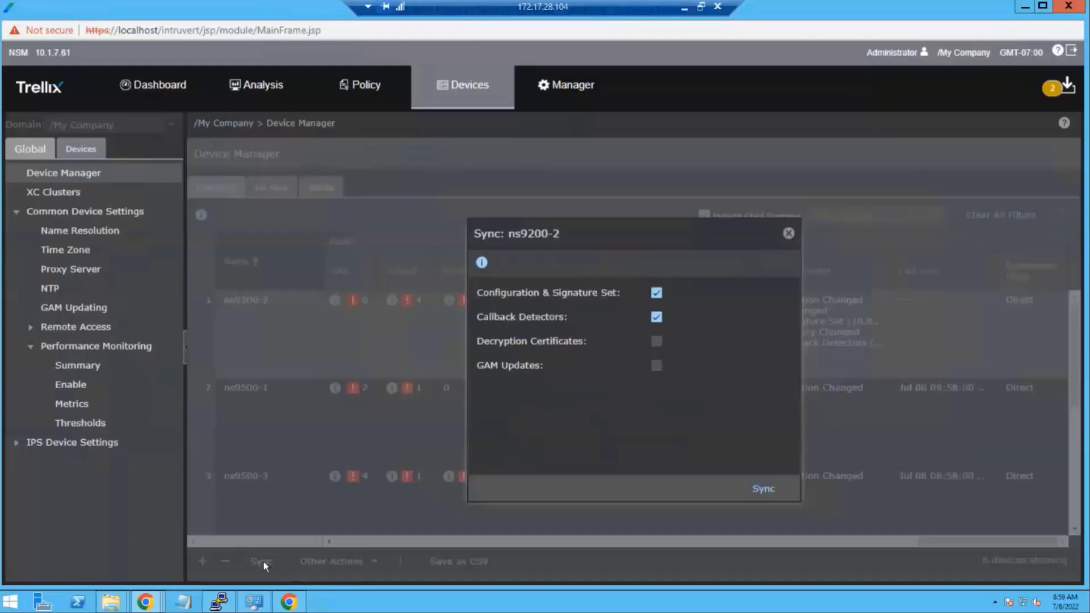
pyautogui.click(764, 485)
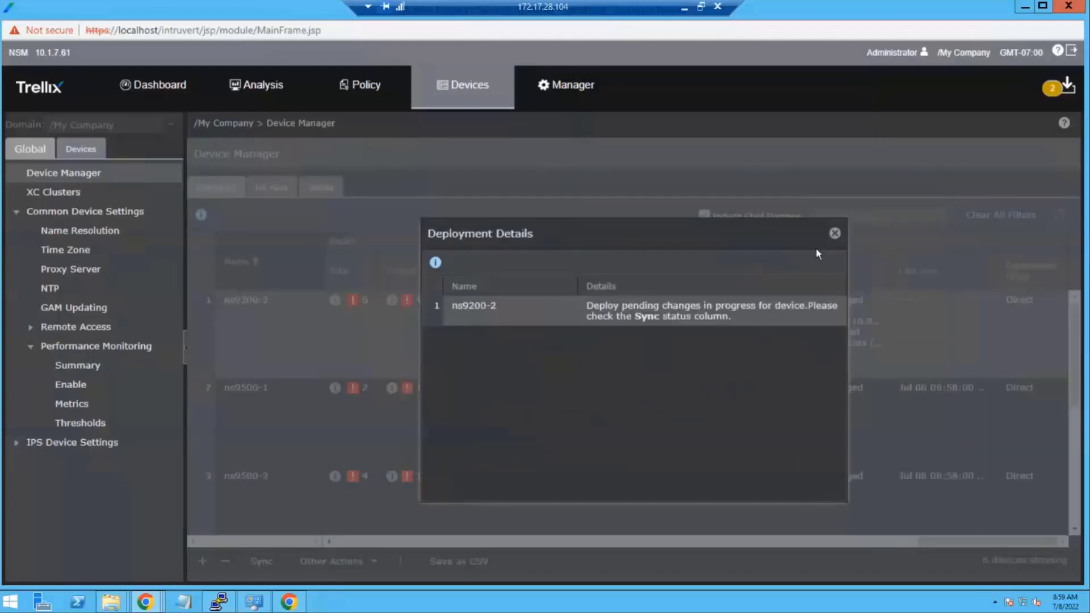
pyautogui.click(835, 233)
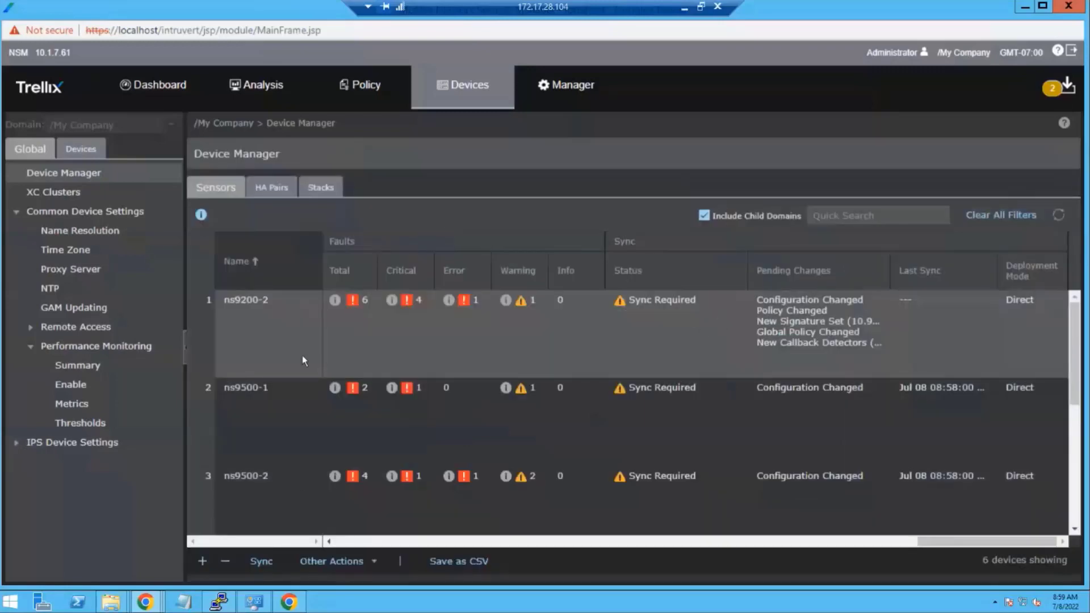
# - Go to Manager > Troubleshooting > Logs to view the faults list
pyautogui.click(361, 543)
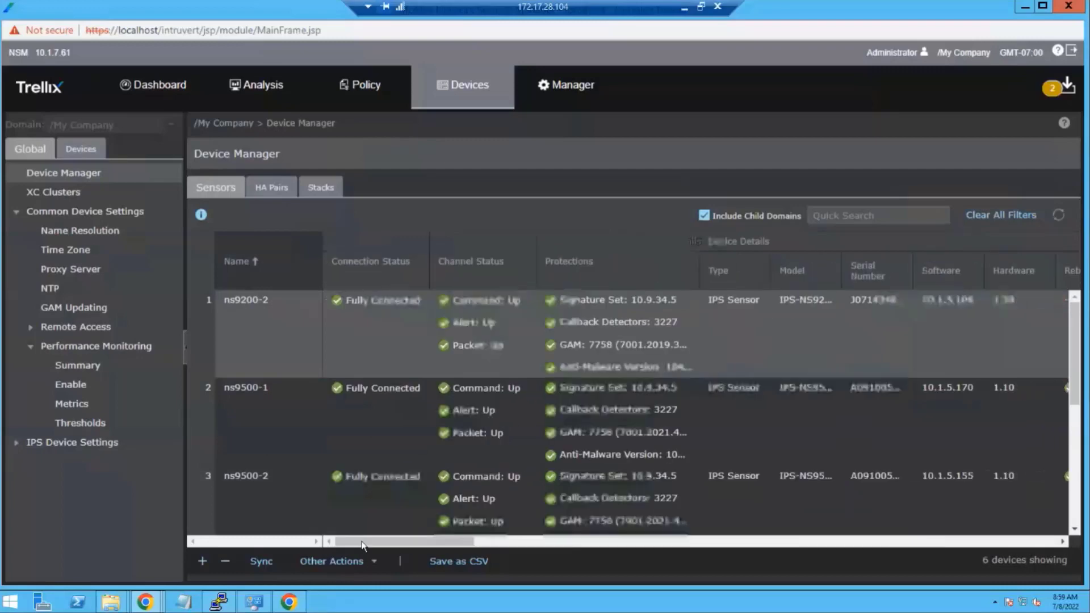
pyautogui.moveTo(446, 542); pyautogui.dragTo(556, 542)
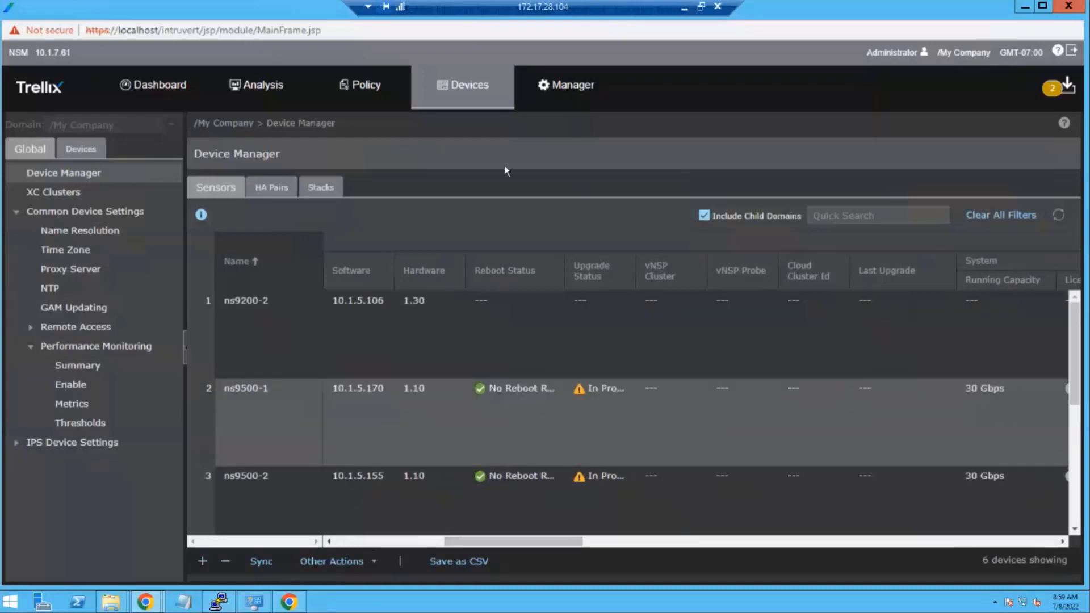
pyautogui.click(574, 101)
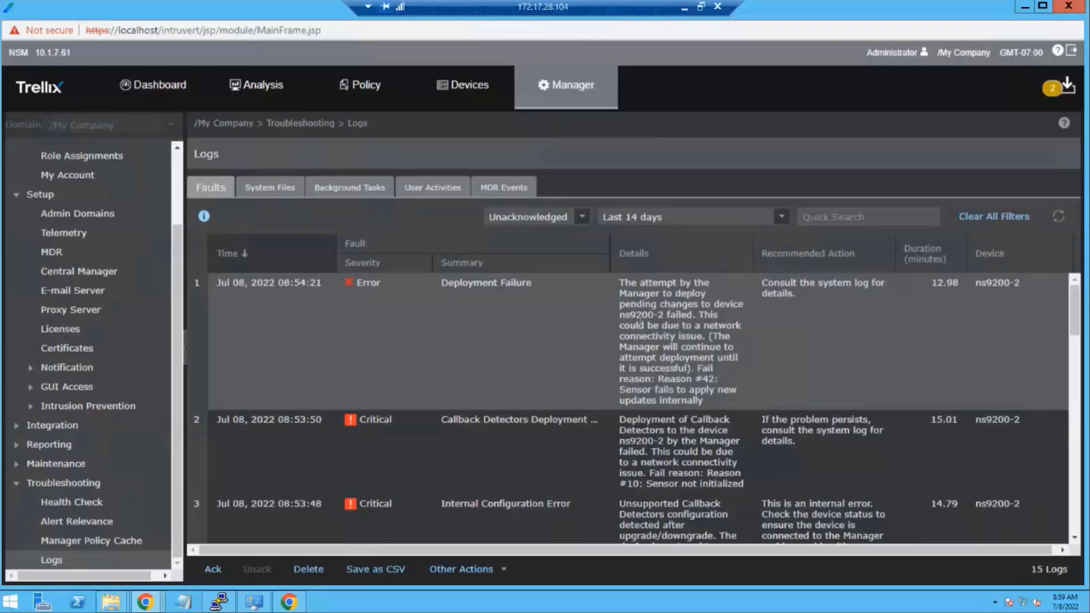
# - Check the Device Software Deployment task in Background Tasks, then bring the PuTTY console forward
pyautogui.click(278, 188)
pyautogui.click(351, 189)
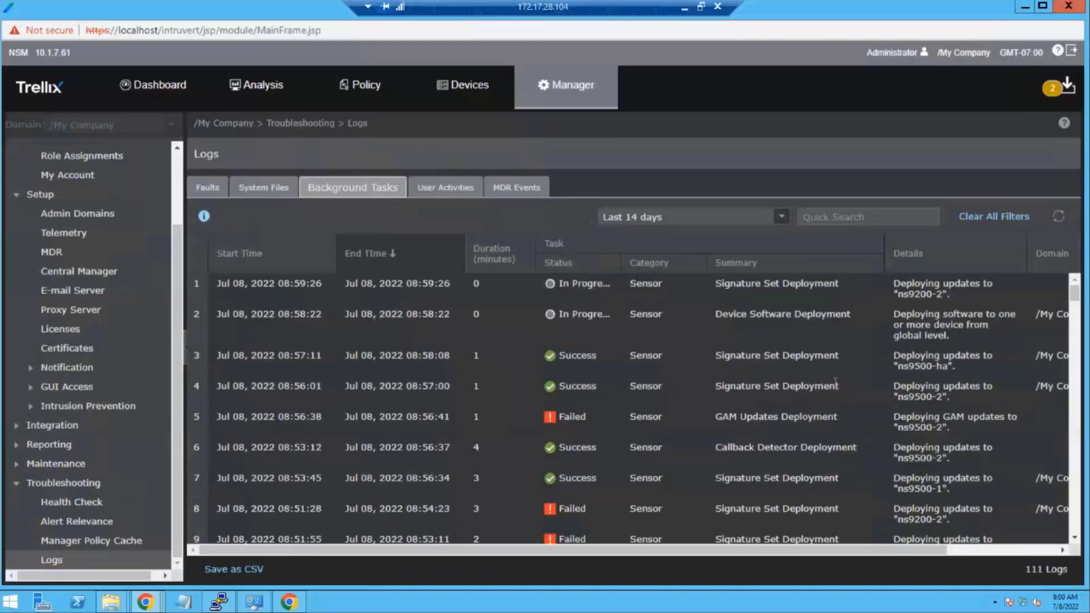
pyautogui.click(863, 318)
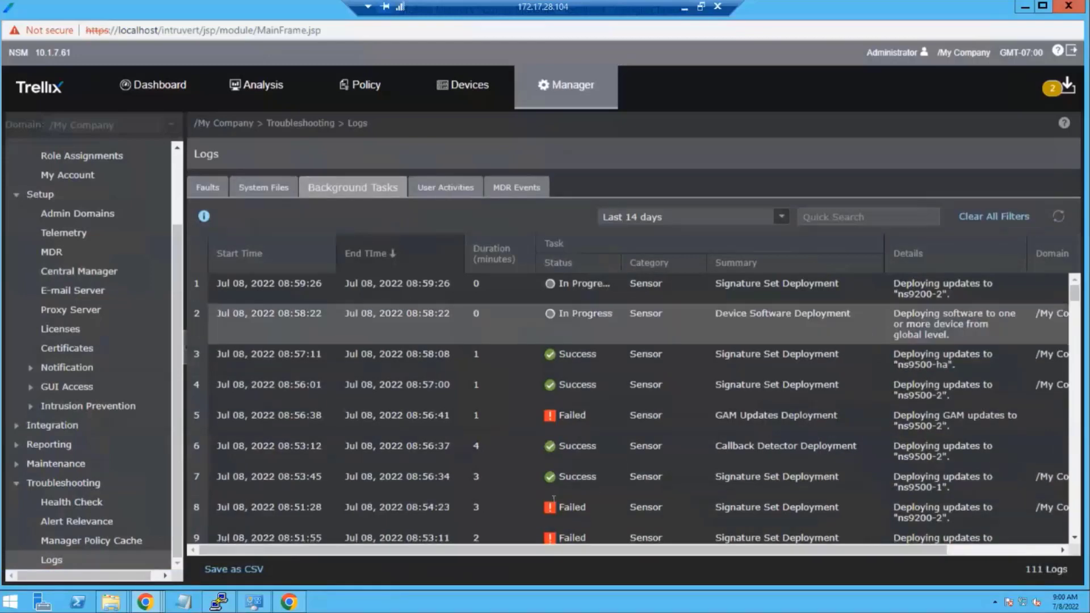
pyautogui.click(219, 600)
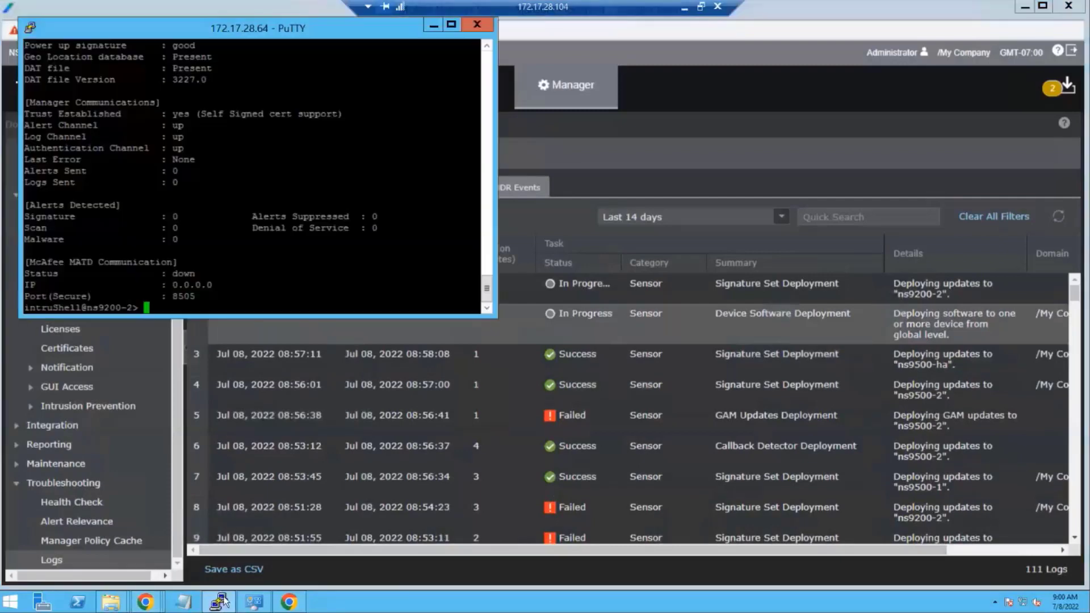
# - Start a new PuTTY SSH session to sensor 172.17.28.45 and log in
pyautogui.rightClick(220, 600)
pyautogui.click(239, 544)
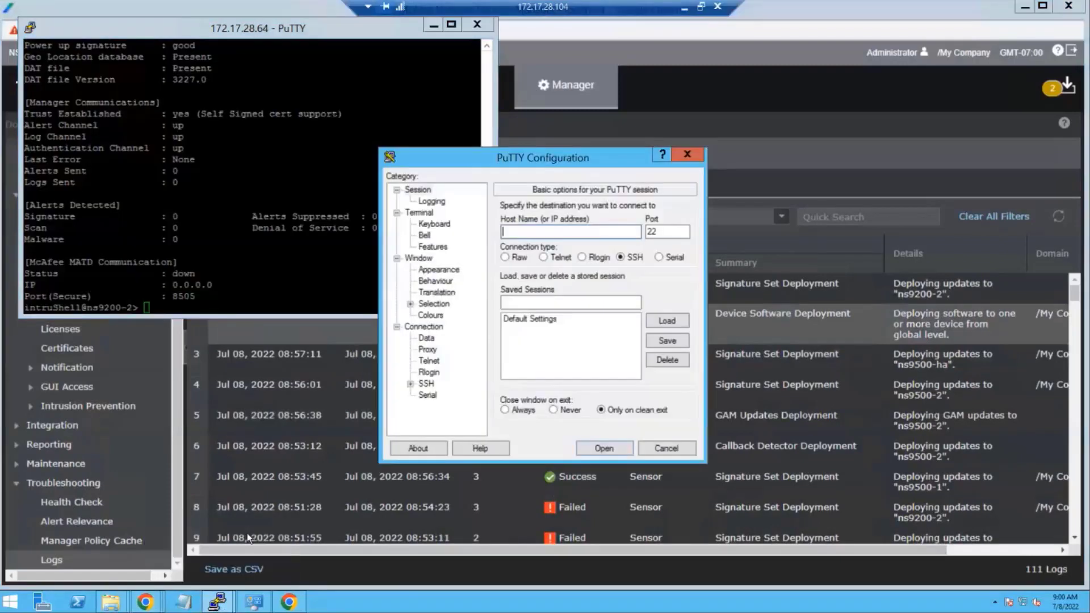
pyautogui.write('172.17.28.45')
pyautogui.press('Return')
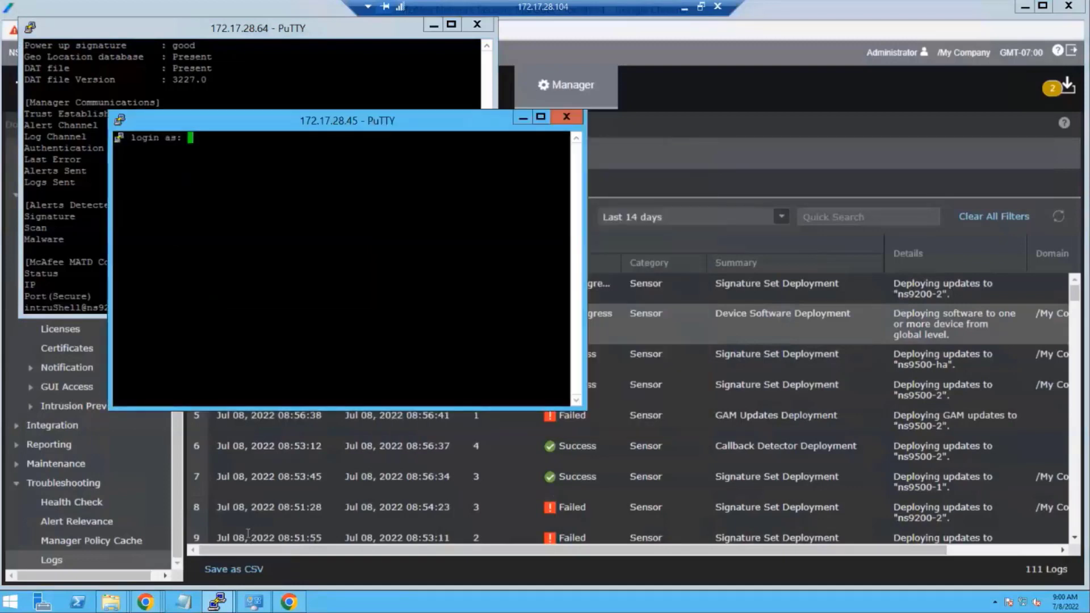
pyautogui.write('admin')
pyautogui.press('Return')
# - Run downloadstatus and show on ns9500-1, then return to the NSM logs page
pyautogui.press('Return')
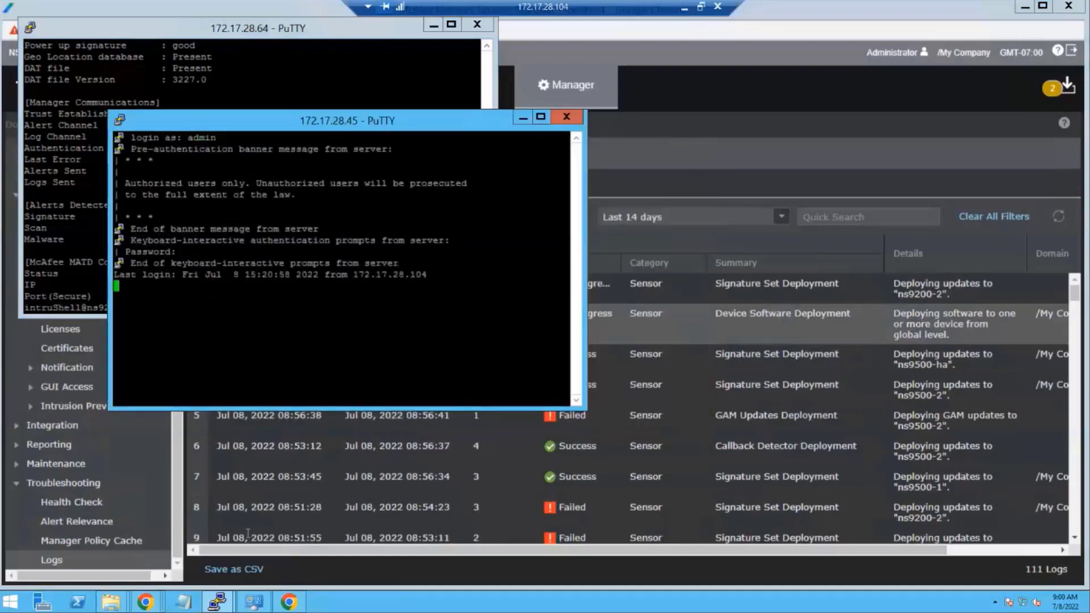
pyautogui.write('dow')
pyautogui.press('Tab')
pyautogui.press('Return')
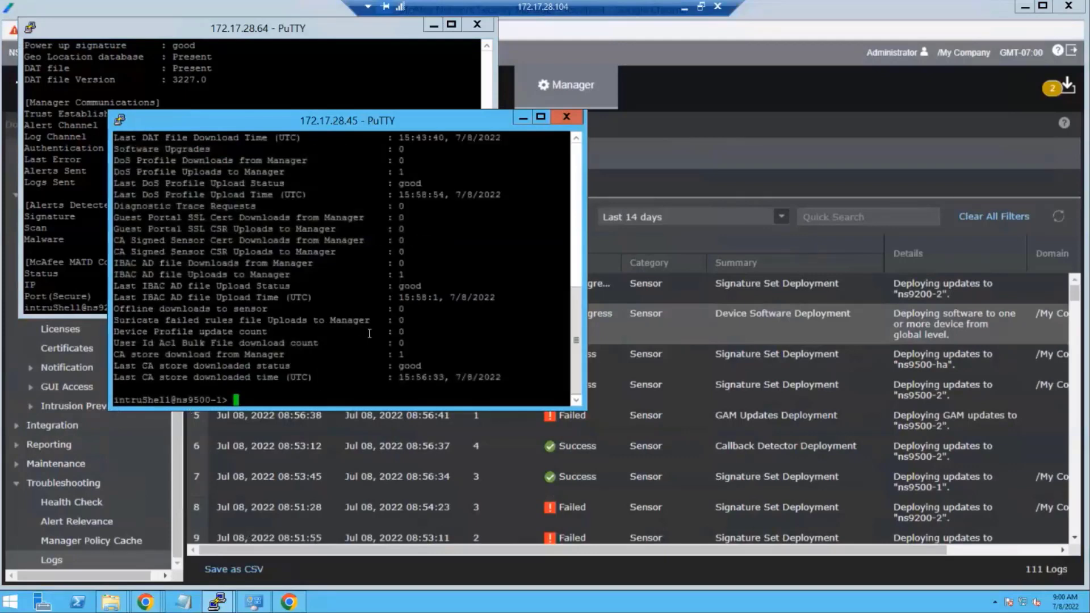
pyautogui.scroll(4, 370, 333)
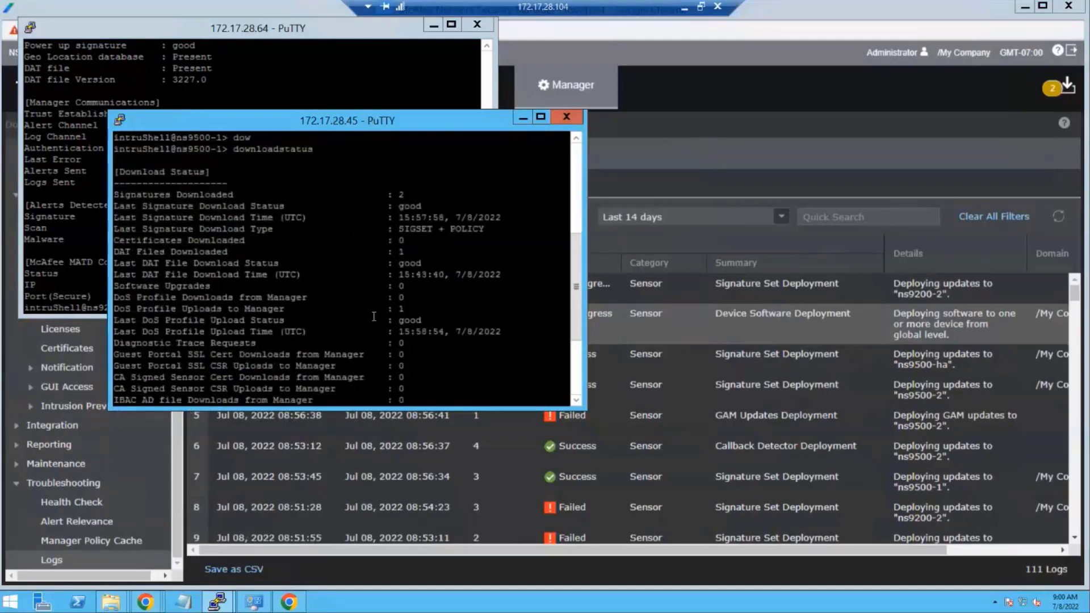
pyautogui.scroll(-4, 374, 316)
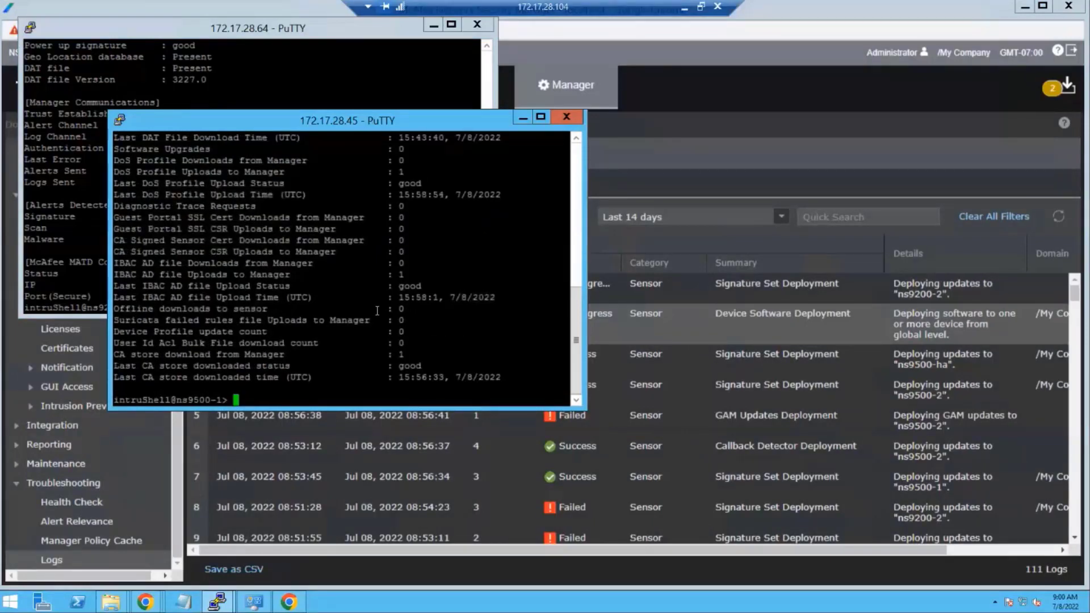
pyautogui.write('show')
pyautogui.press('Return')
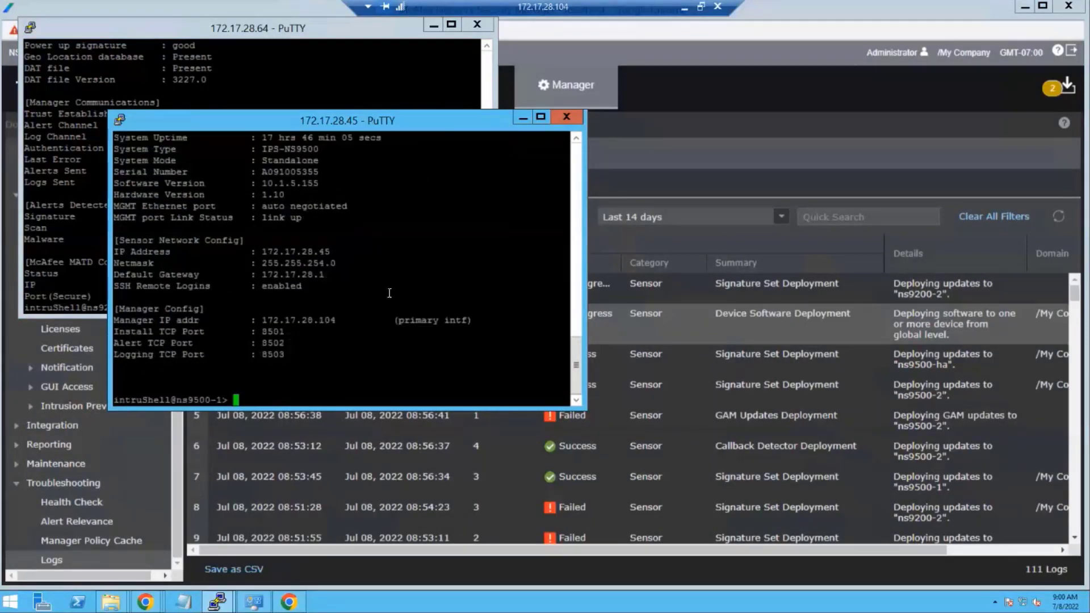
pyautogui.click(680, 168)
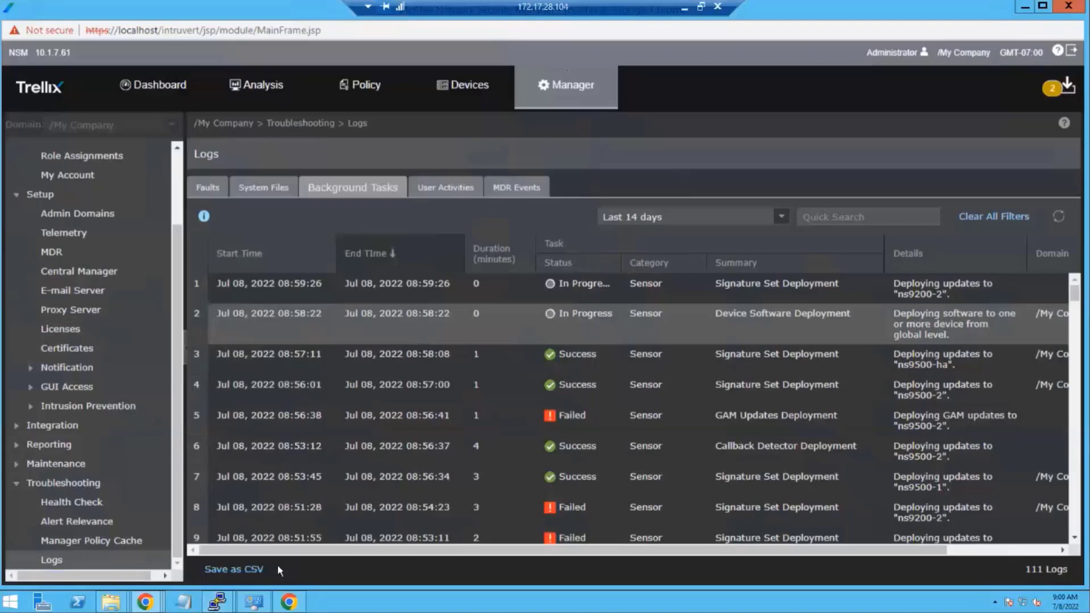
# - Review the Device Manager sensor table, then advance to the closing Questions? slide
pyautogui.click(455, 87)
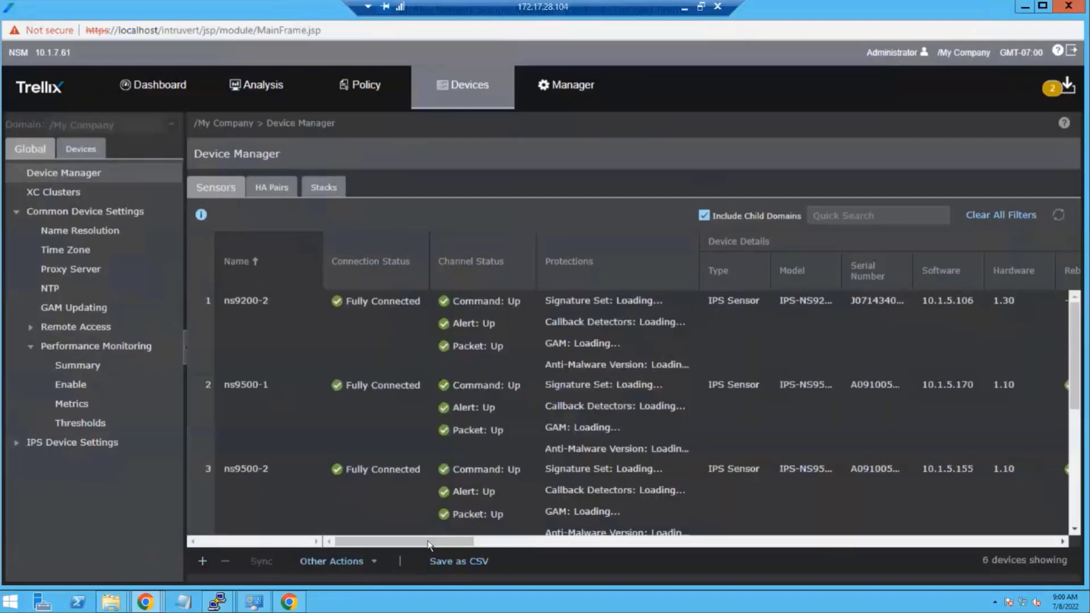
pyautogui.moveTo(432, 541); pyautogui.dragTo(1022, 513)
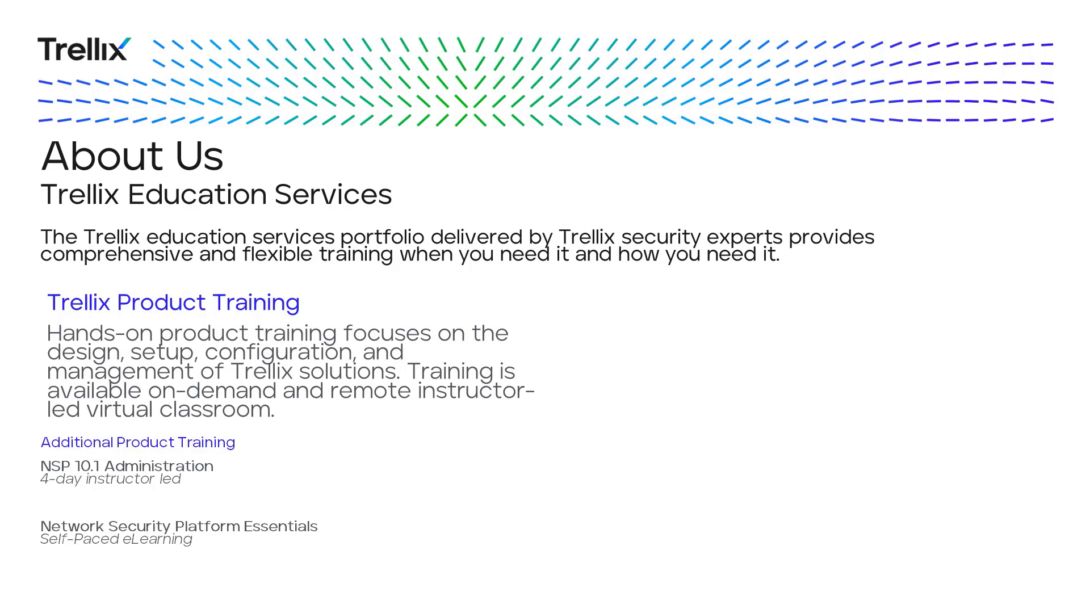
pyautogui.press('Right')
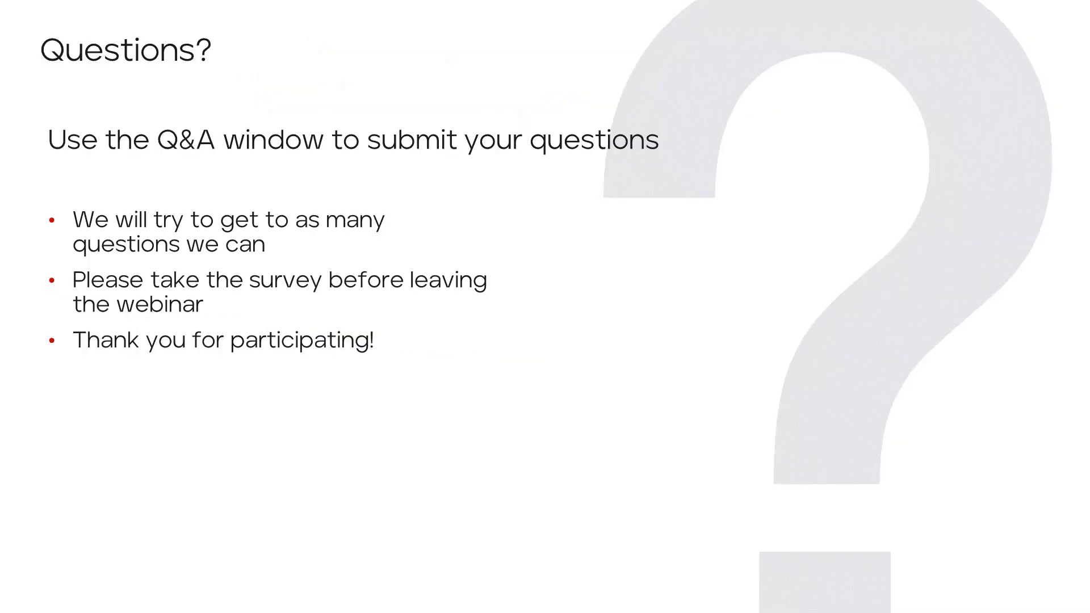